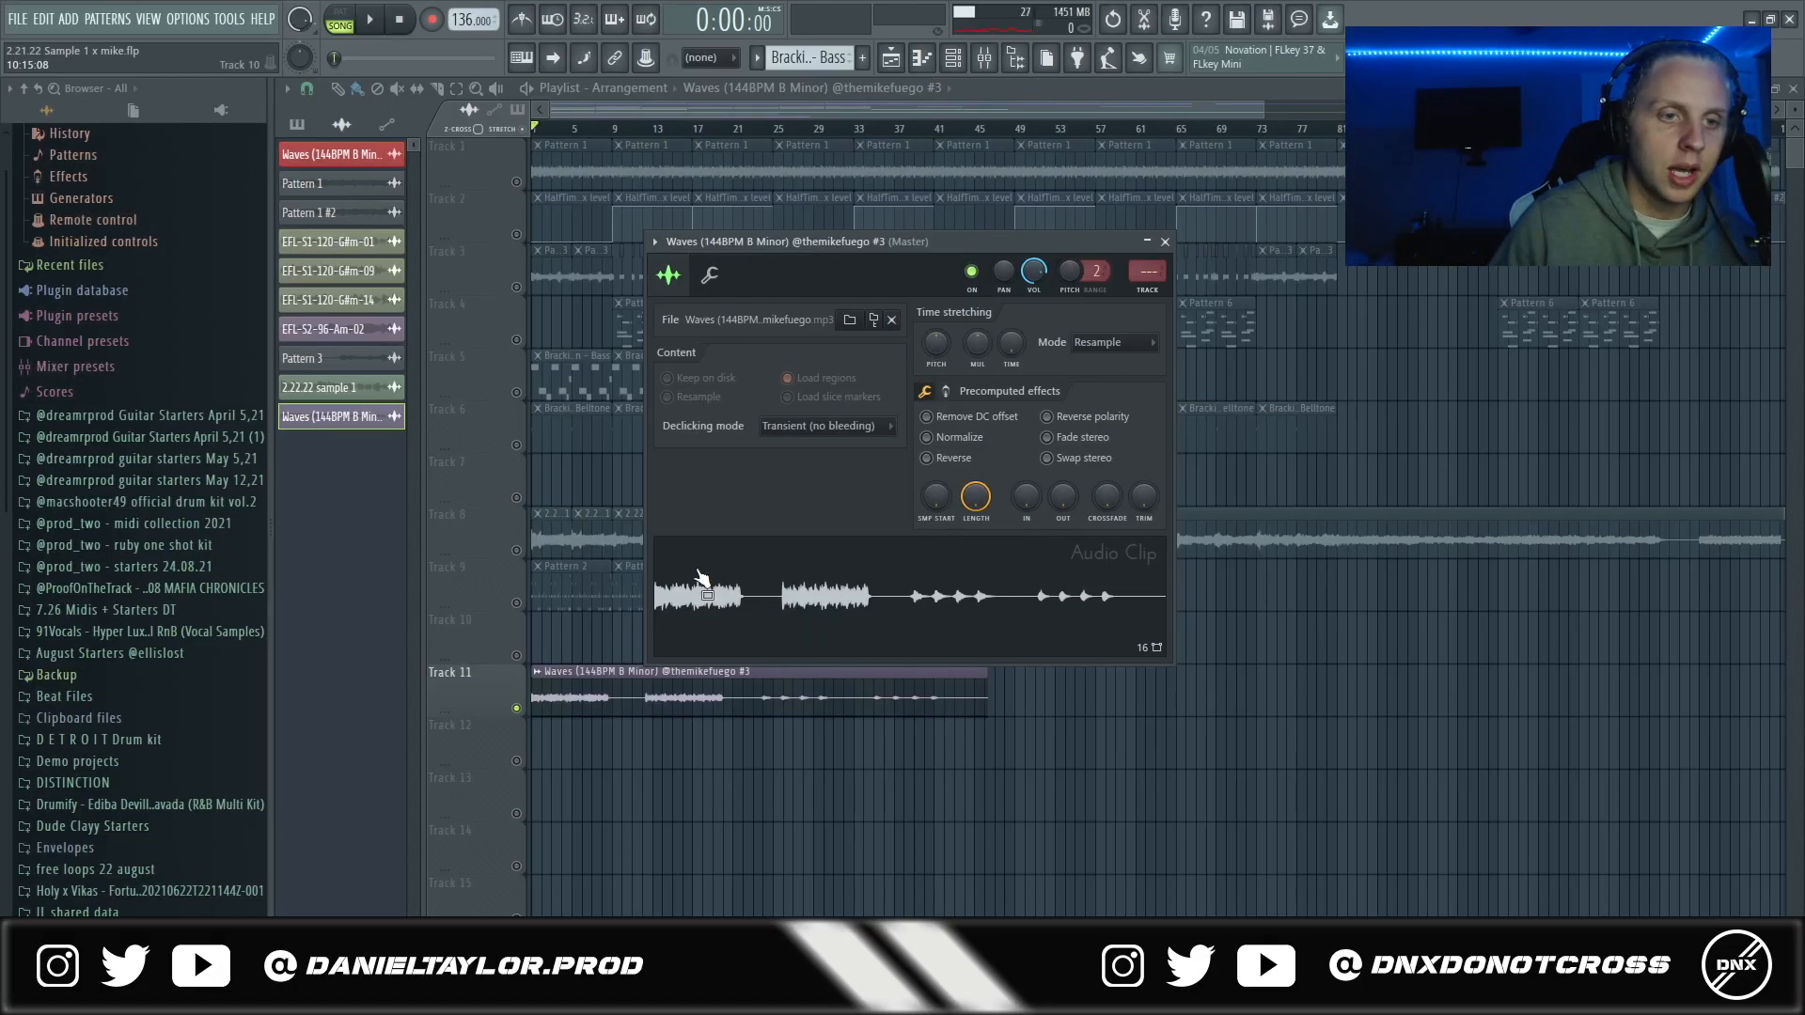
# - Examine the settings of the Waves audio clip and play the sample
pyautogui.moveTo(743, 243); pyautogui.dragTo(695, 268)
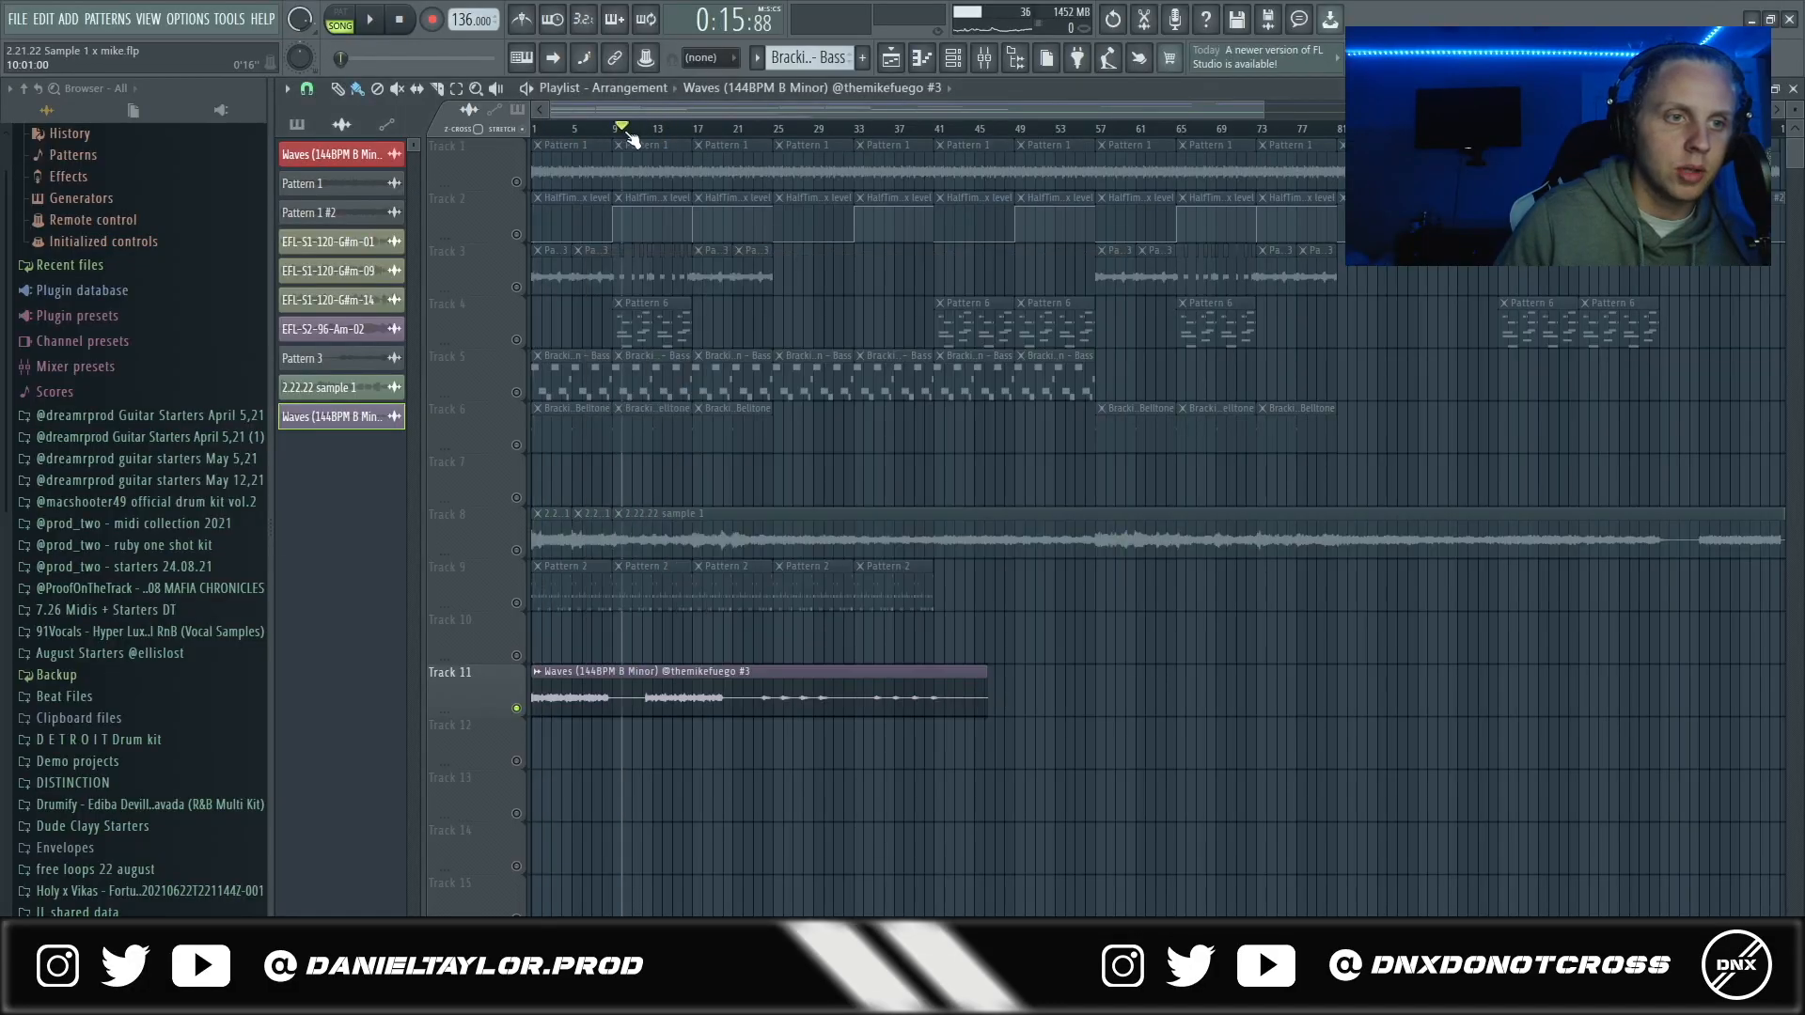
pyautogui.press('space')
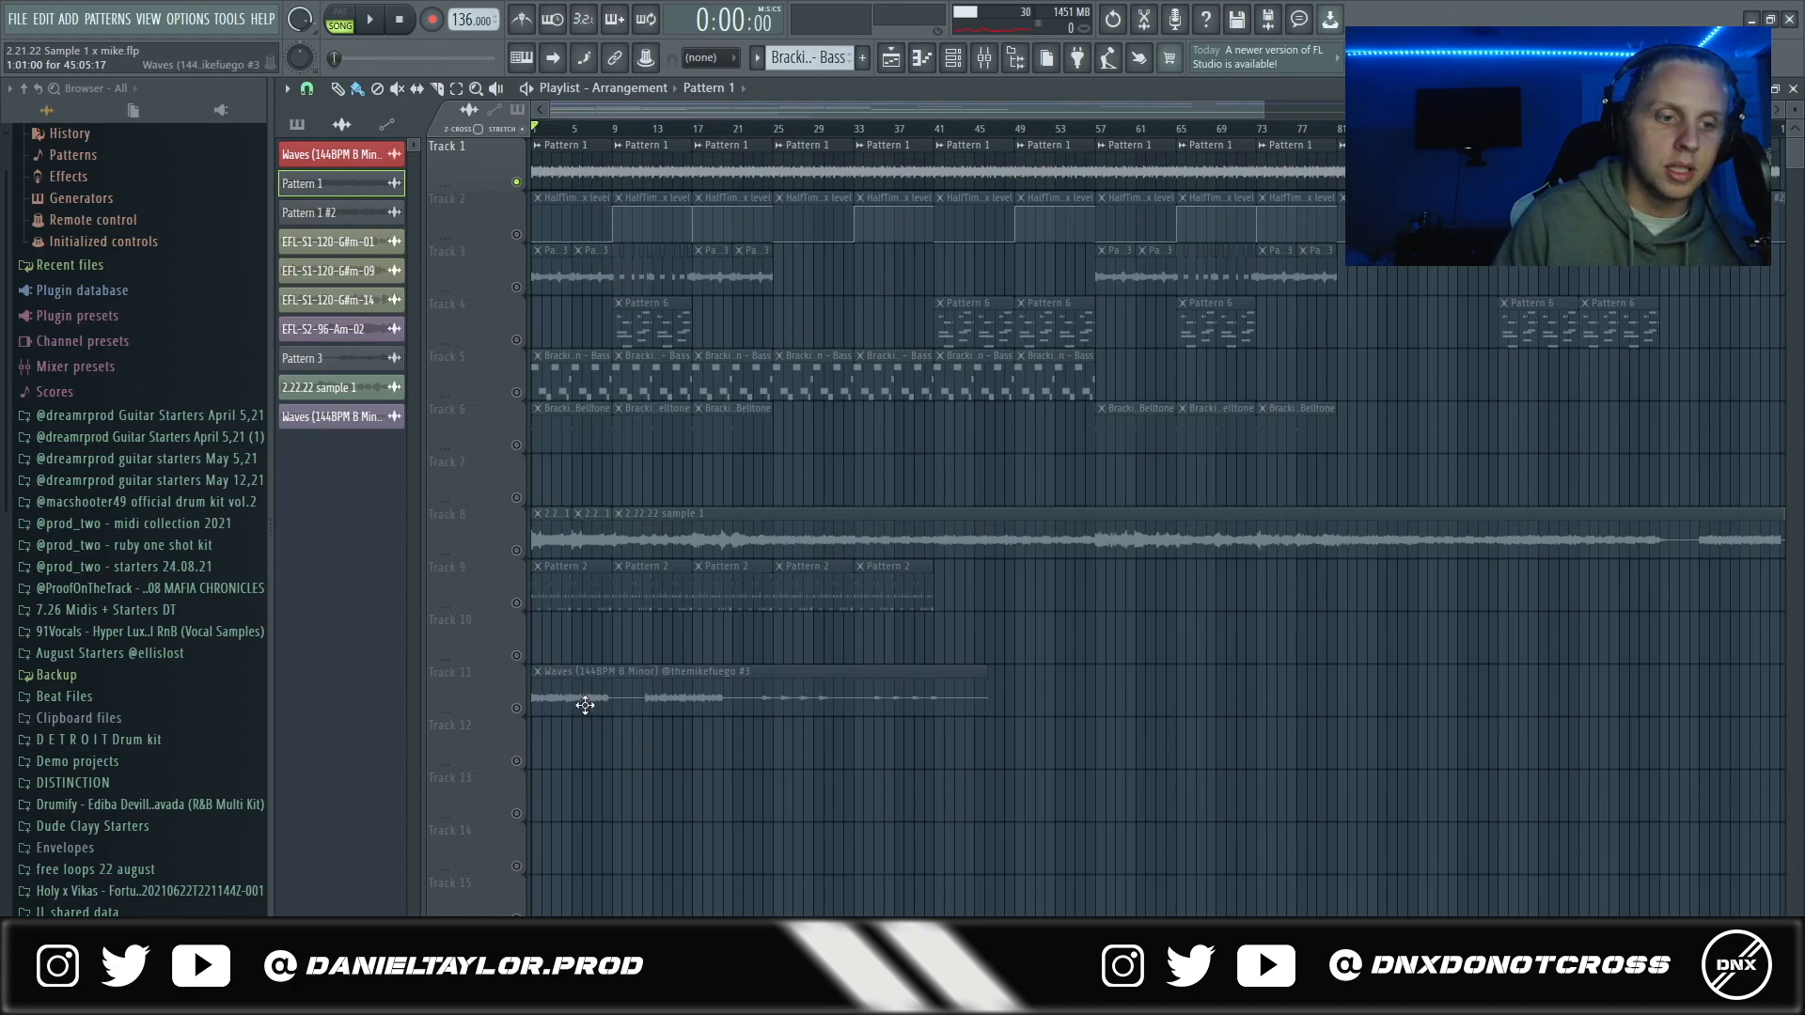
# - Audition the Pattern 1 clips on track 1 with Insert 2's effects bypassed and with them switched back on
pyautogui.doubleClick(565, 167)
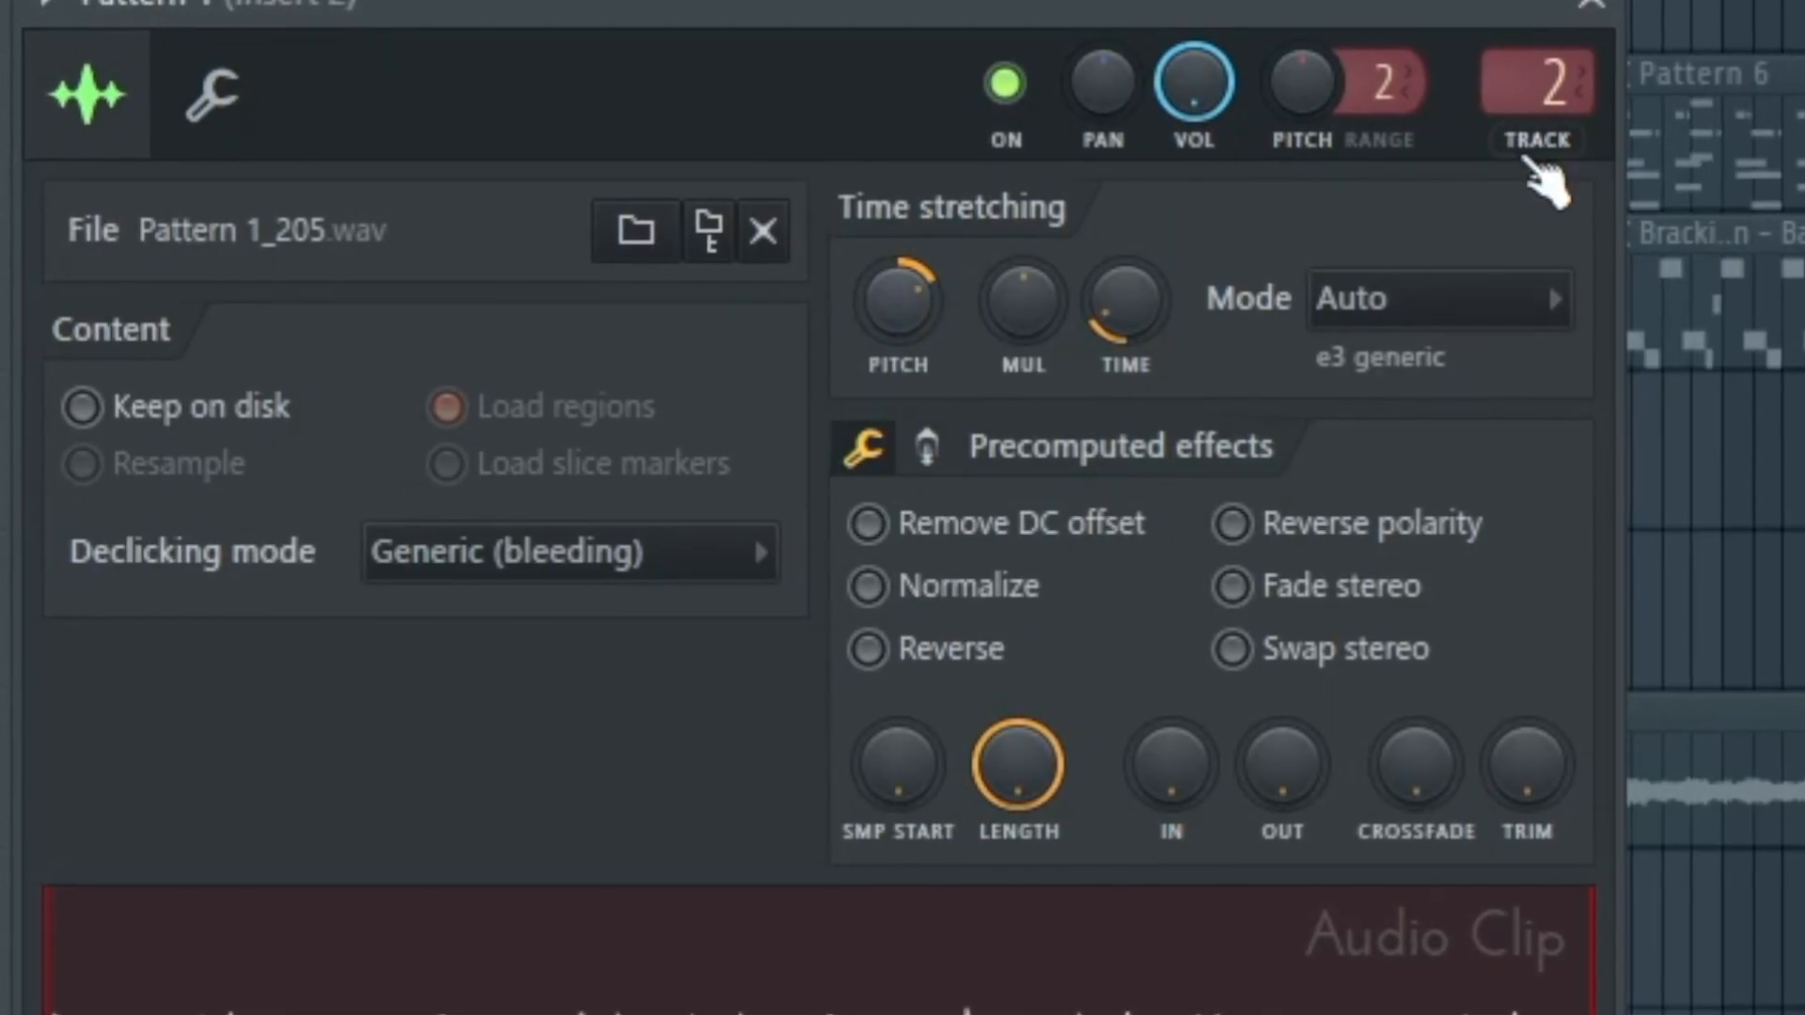
pyautogui.click(983, 59)
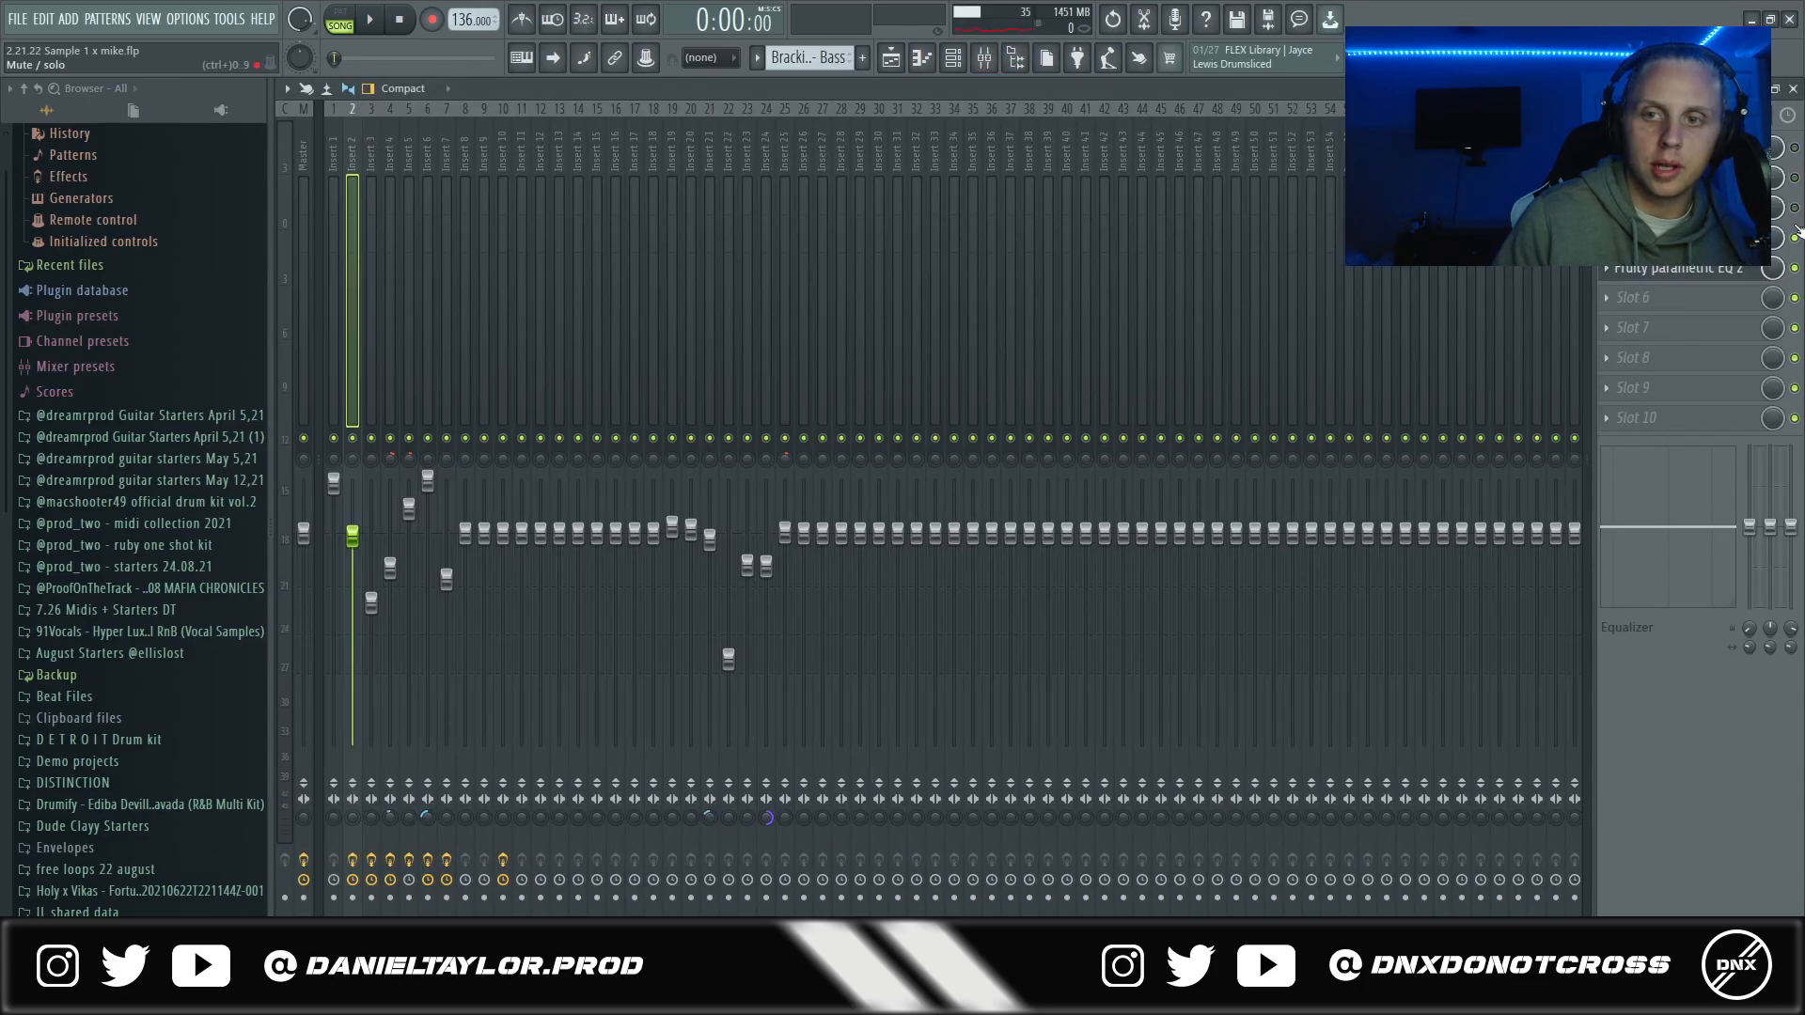
pyautogui.click(904, 60)
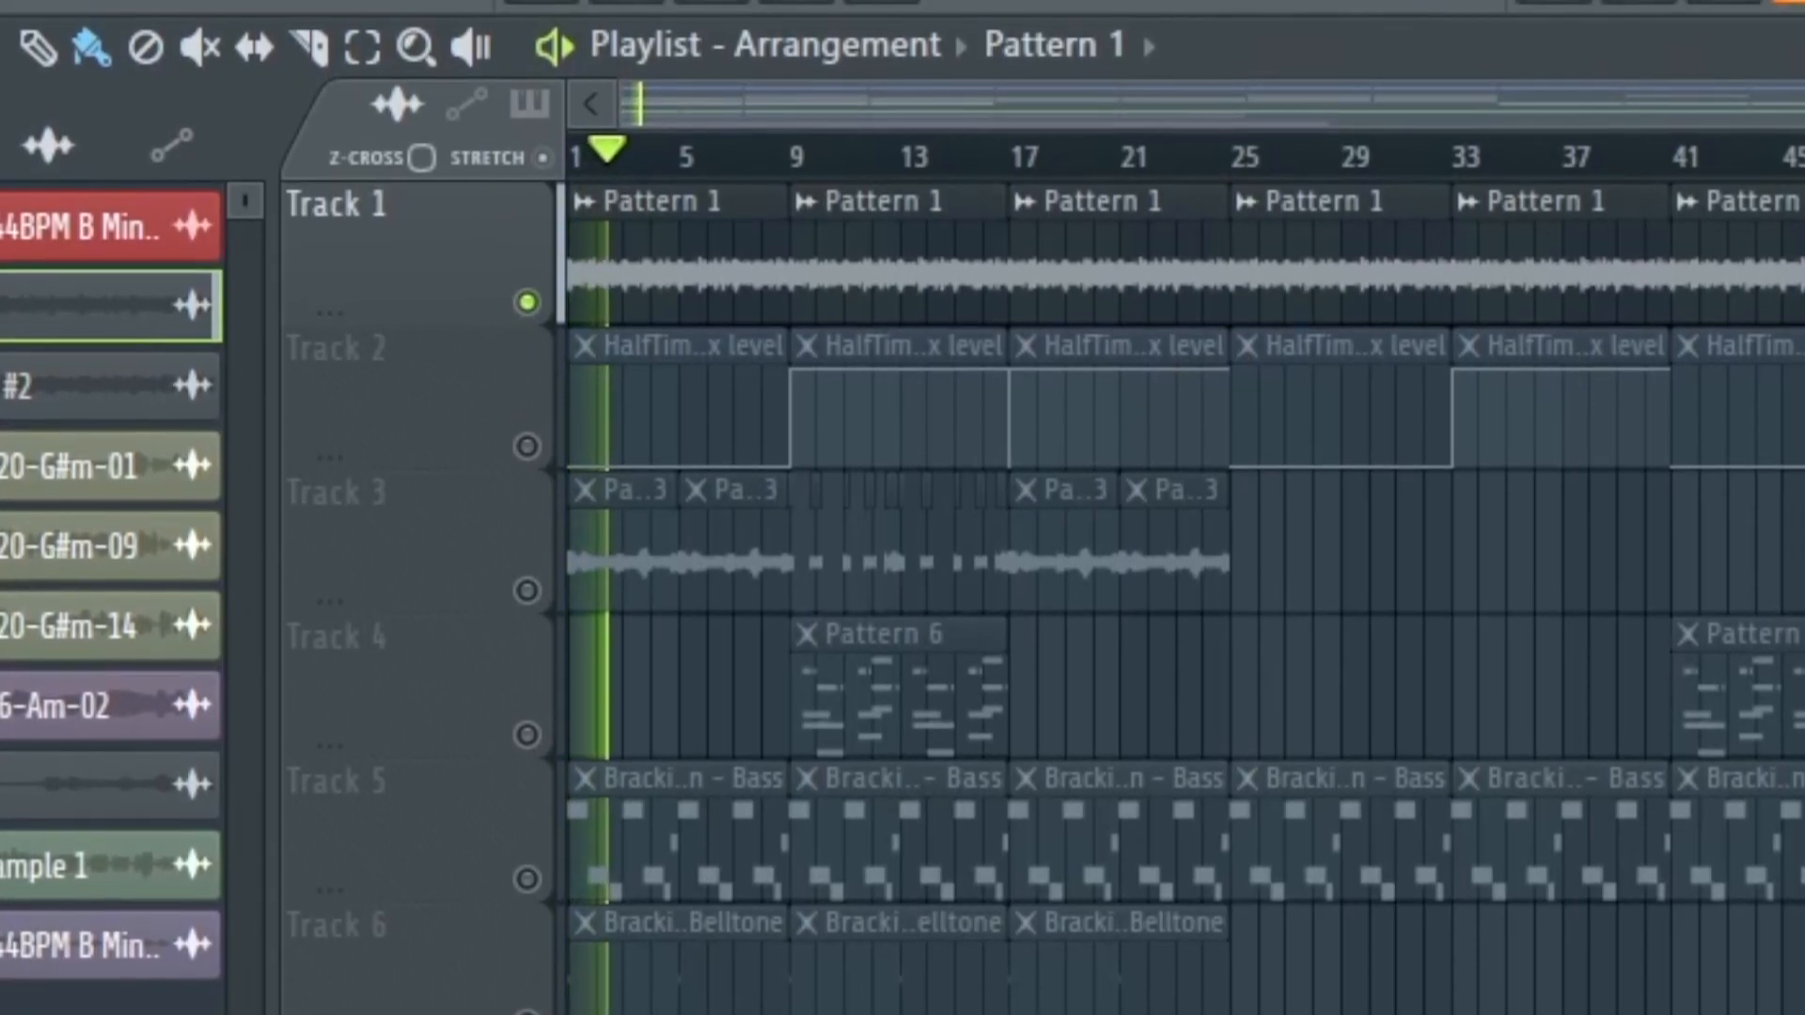
pyautogui.click(984, 58)
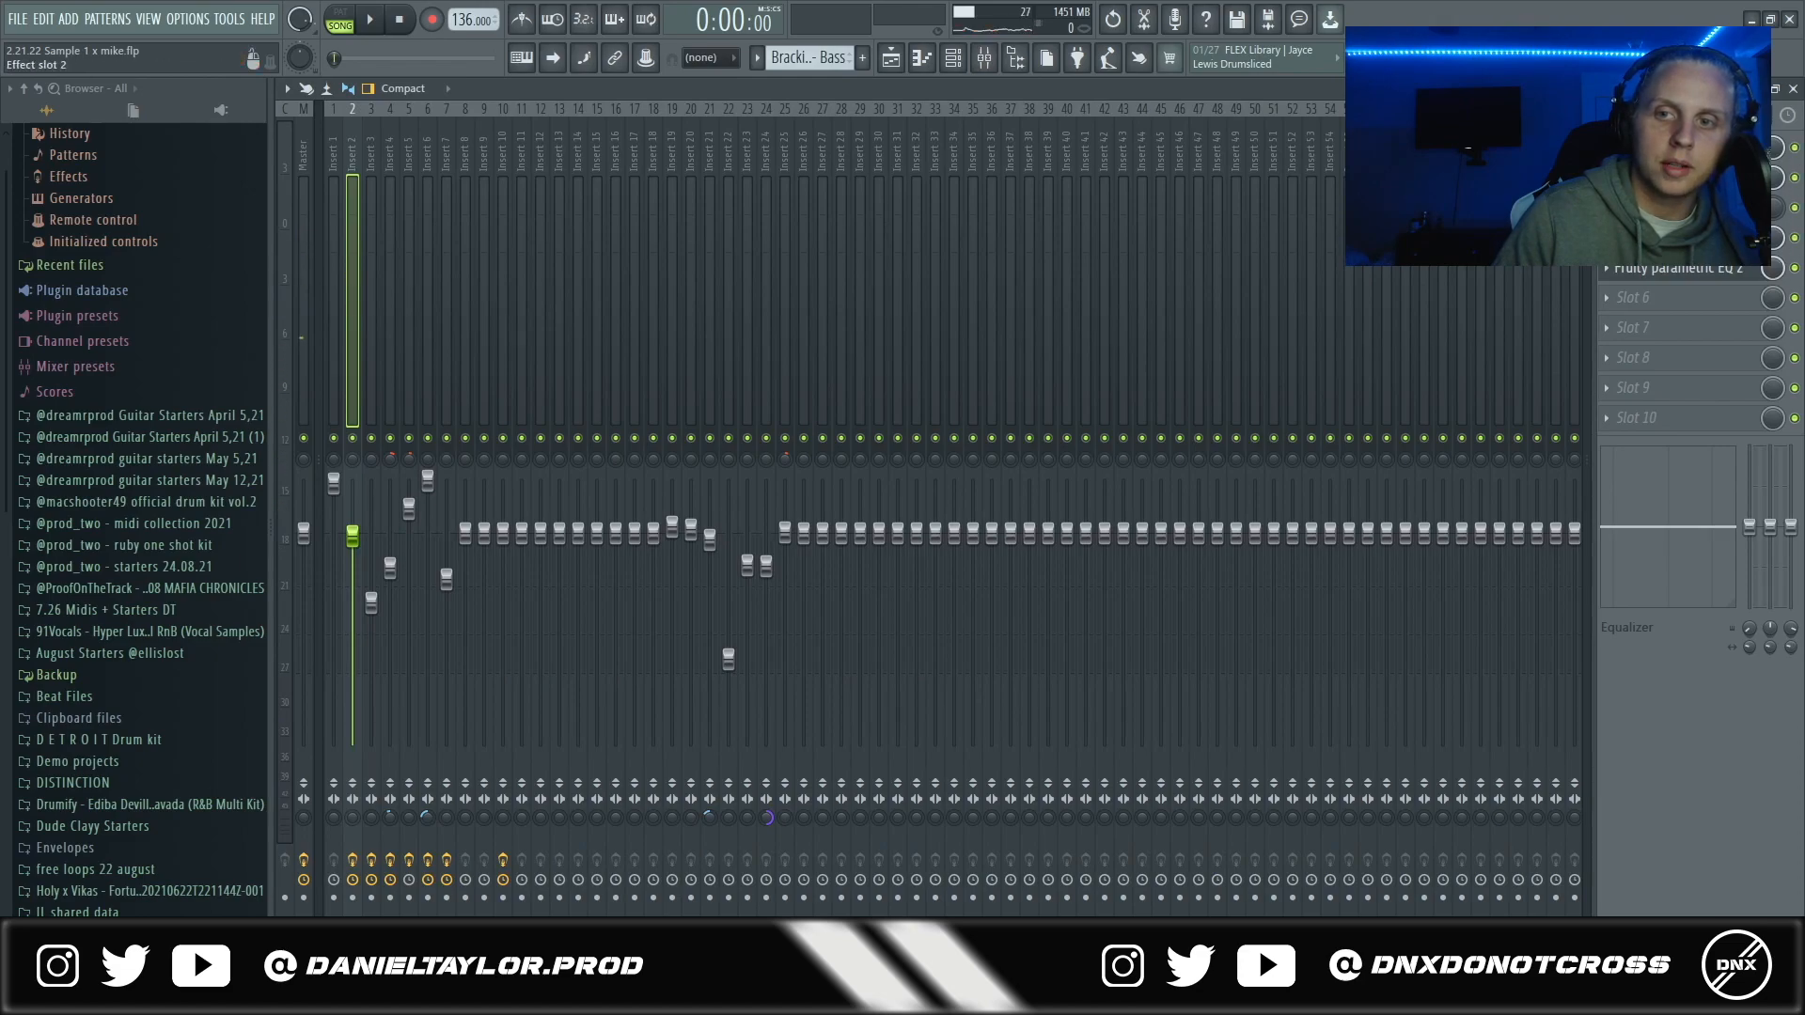
pyautogui.click(898, 59)
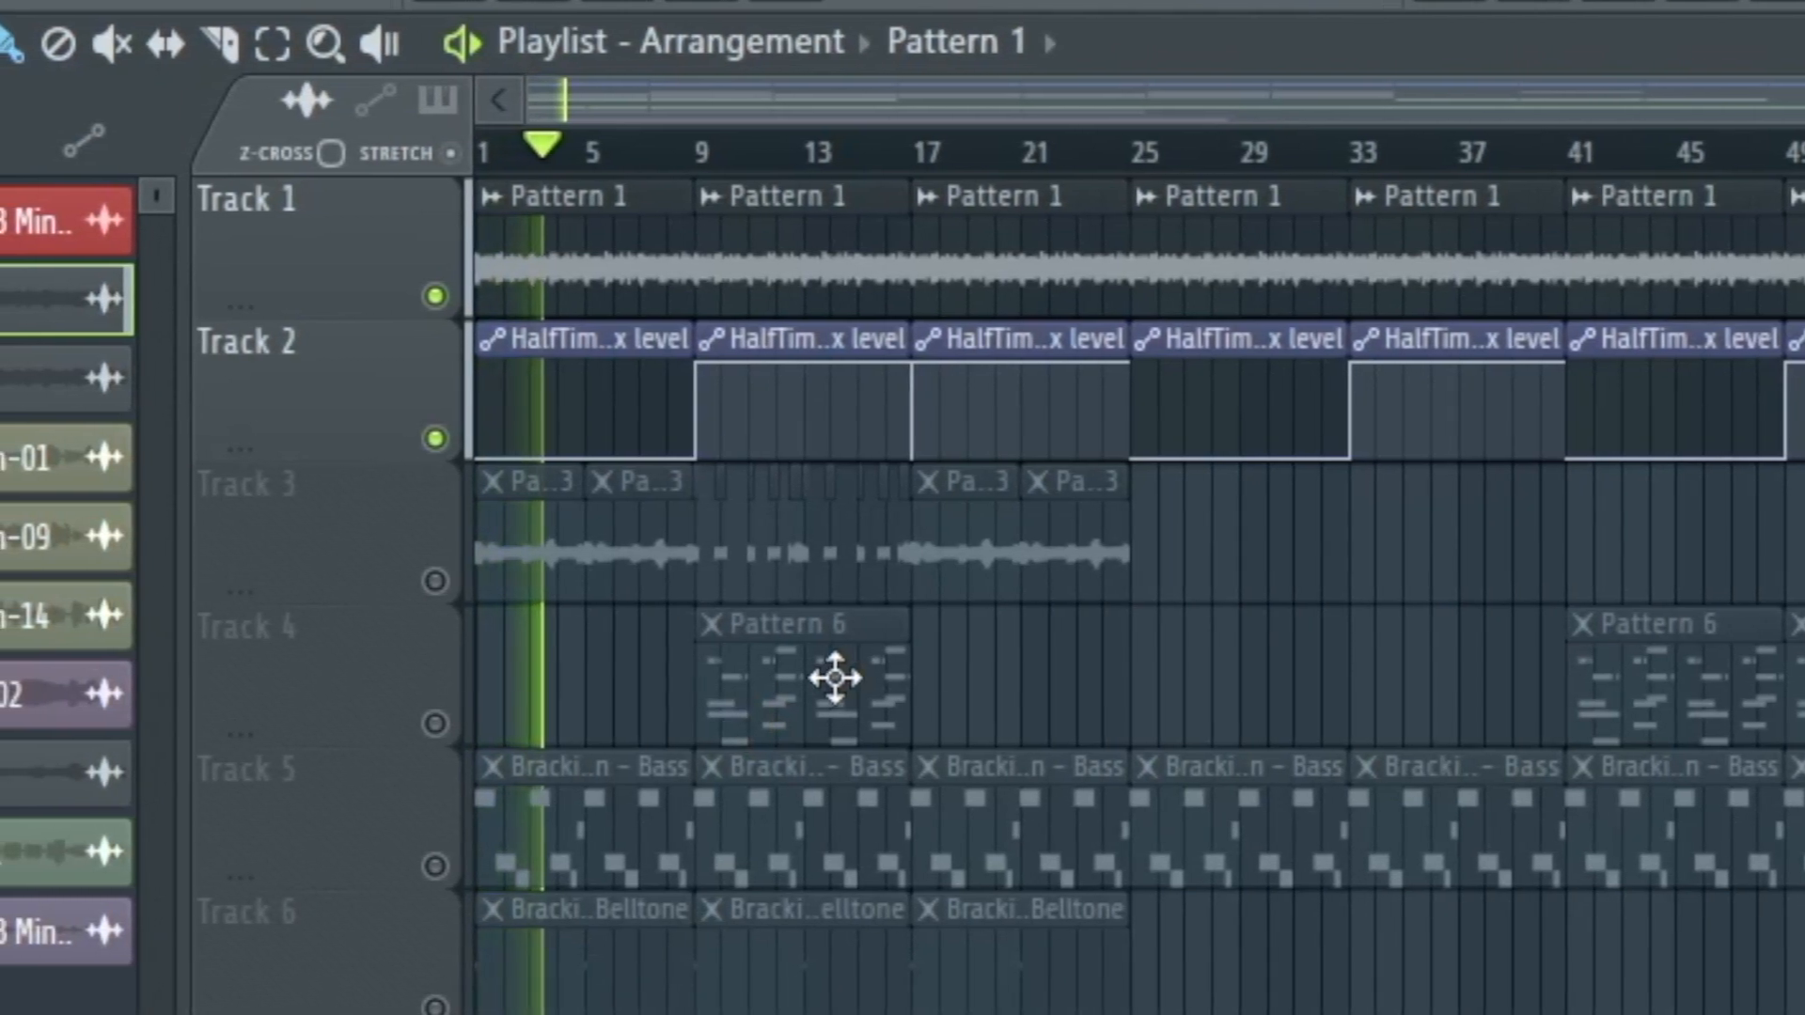
# - Play tracks 1 and 2 from bar 9 to hear the HalfTime mix level automation on Pattern 1
pyautogui.press('space')
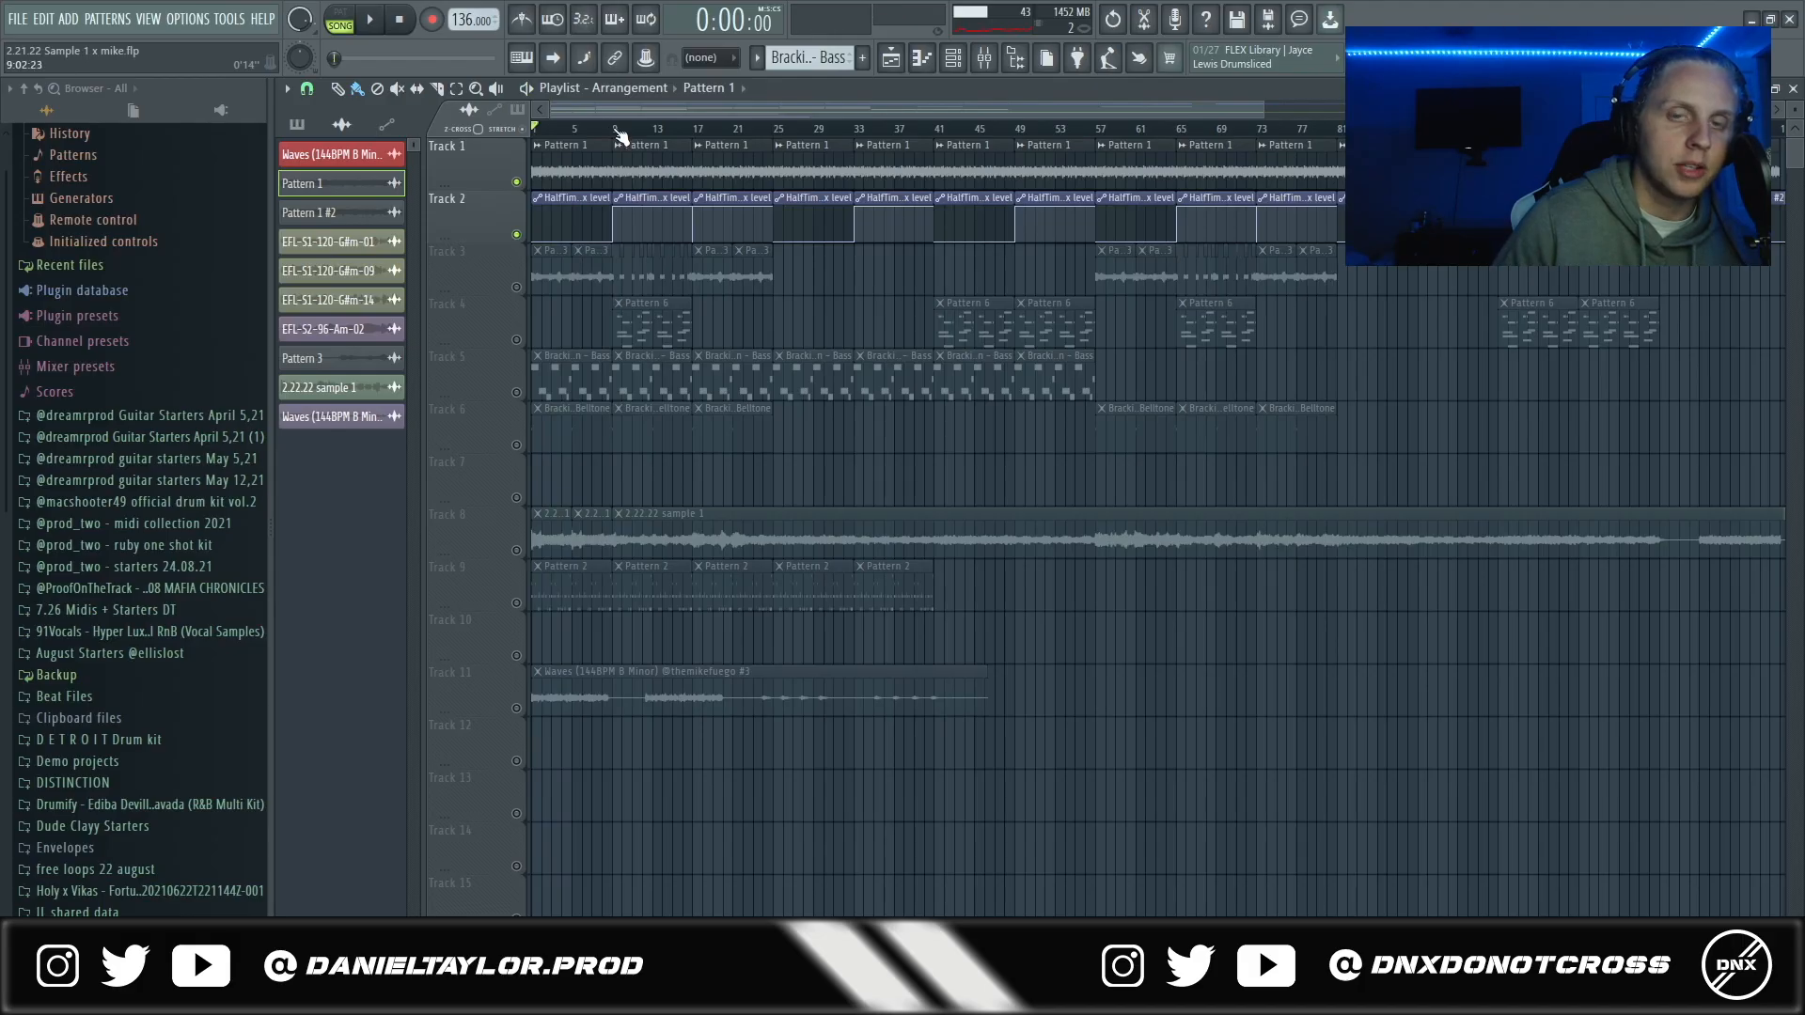
pyautogui.press('space')
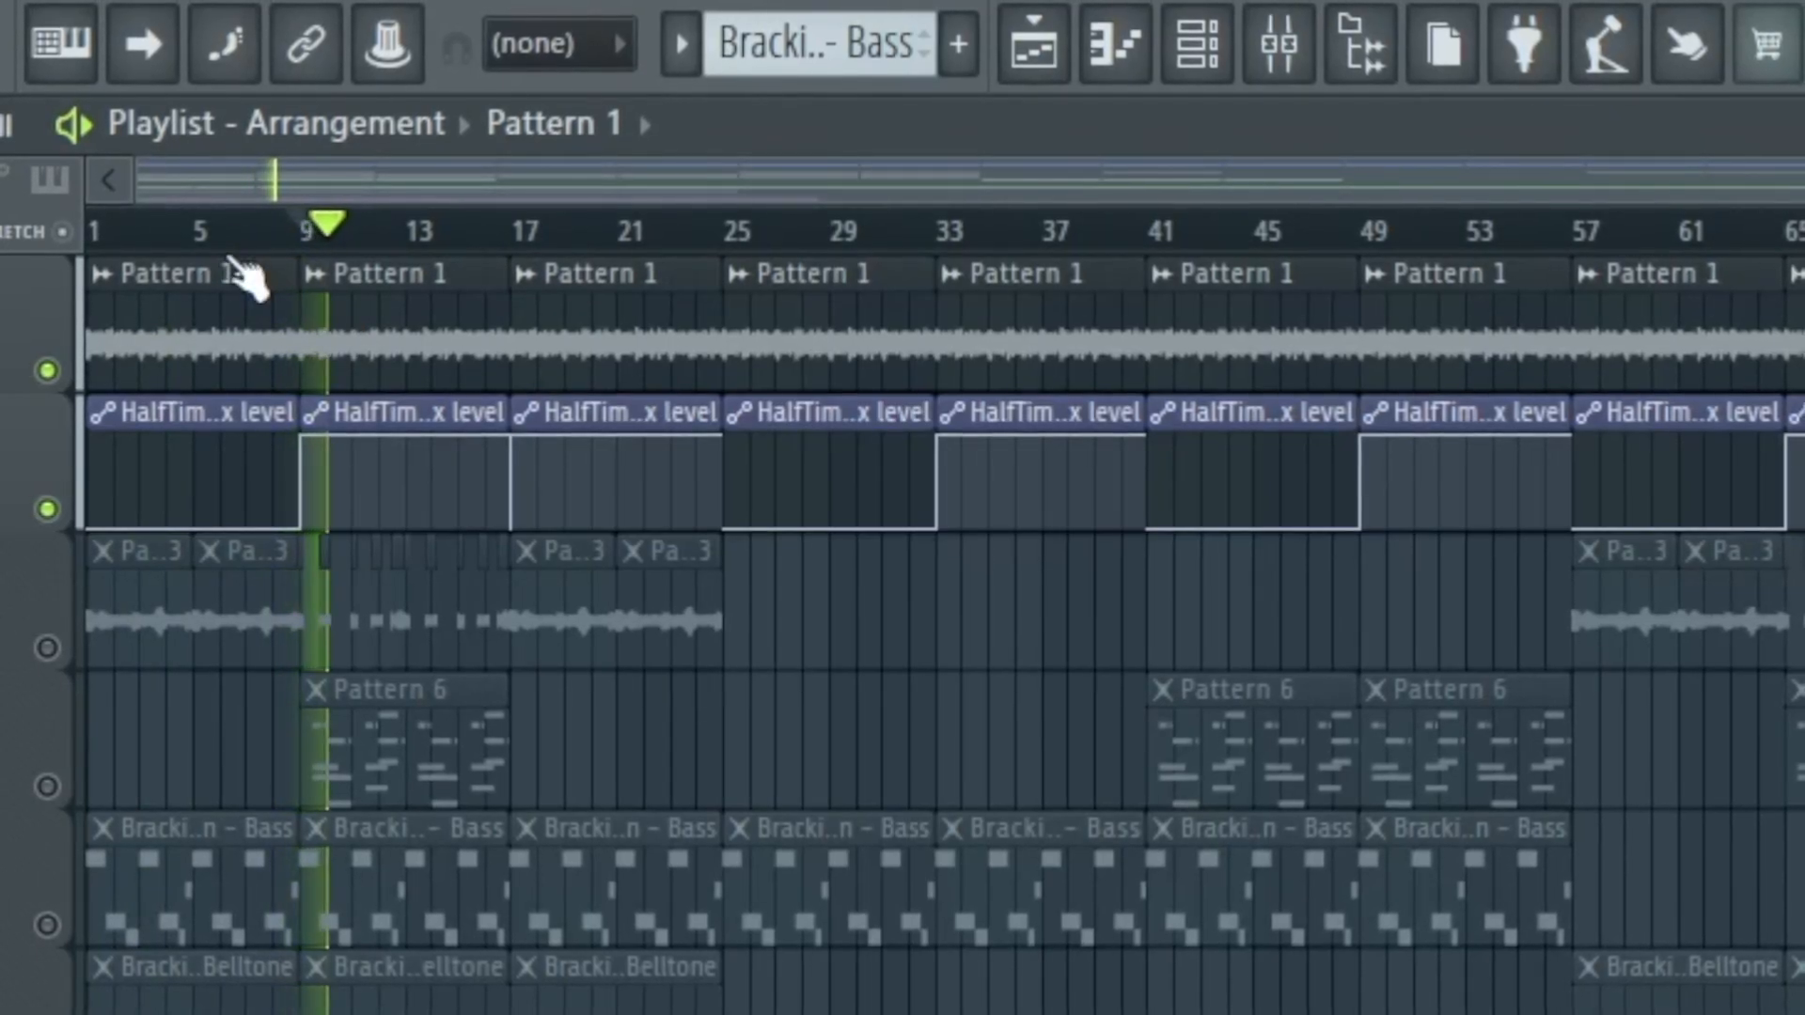
pyautogui.press('space')
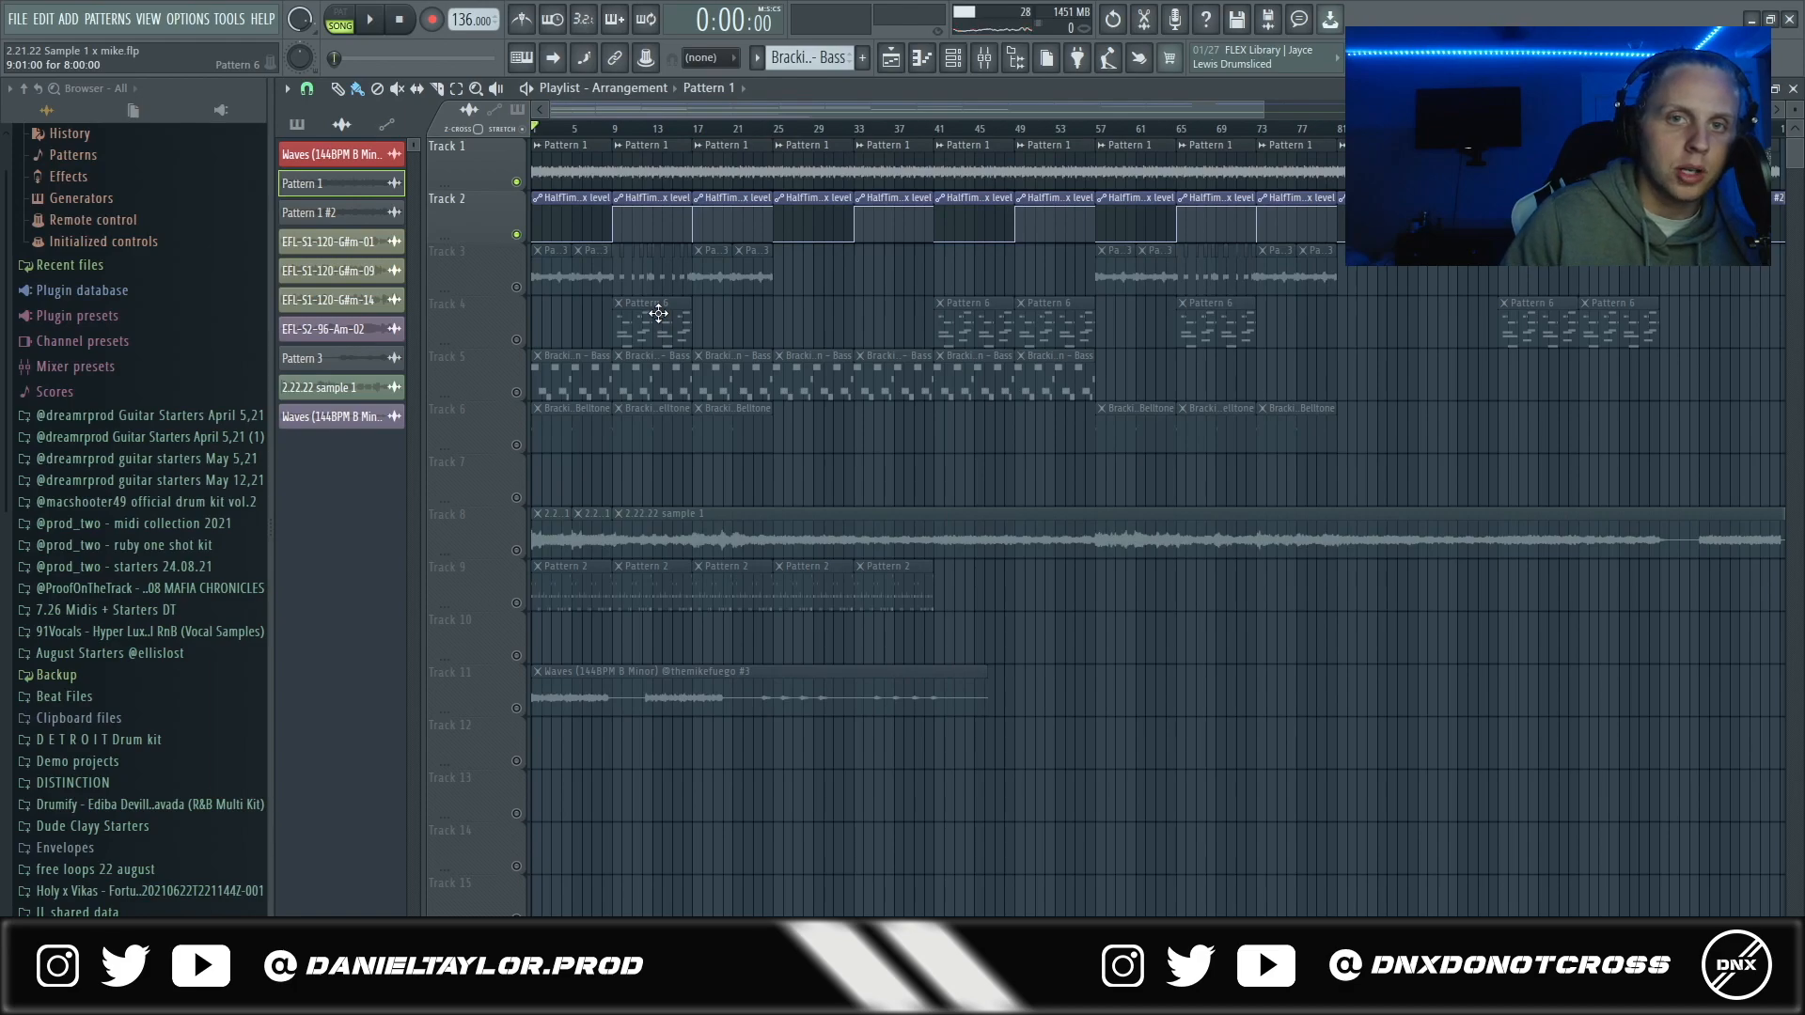
# - Open the HalfTime plugin on mixer Insert 2 and examine its loop and mode settings
pyautogui.click(985, 60)
pyautogui.moveTo(706, 349); pyautogui.dragTo(879, 218)
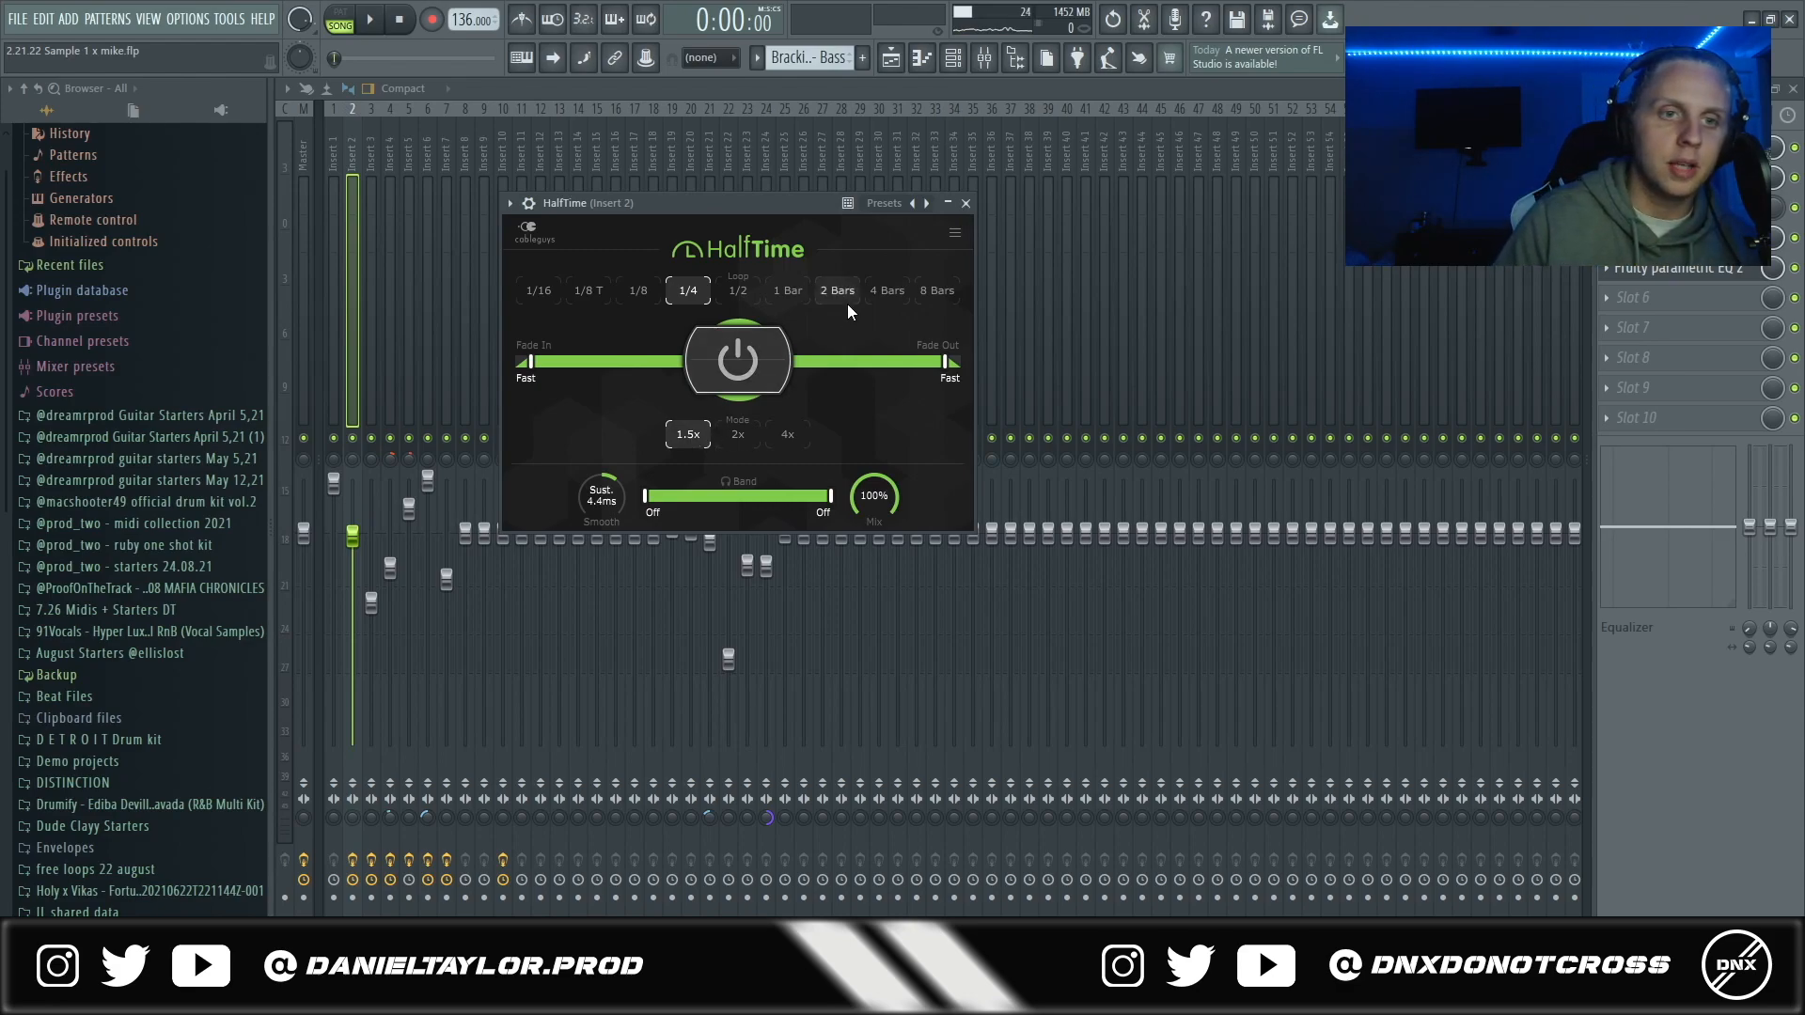
pyautogui.moveTo(788, 201); pyautogui.dragTo(812, 207)
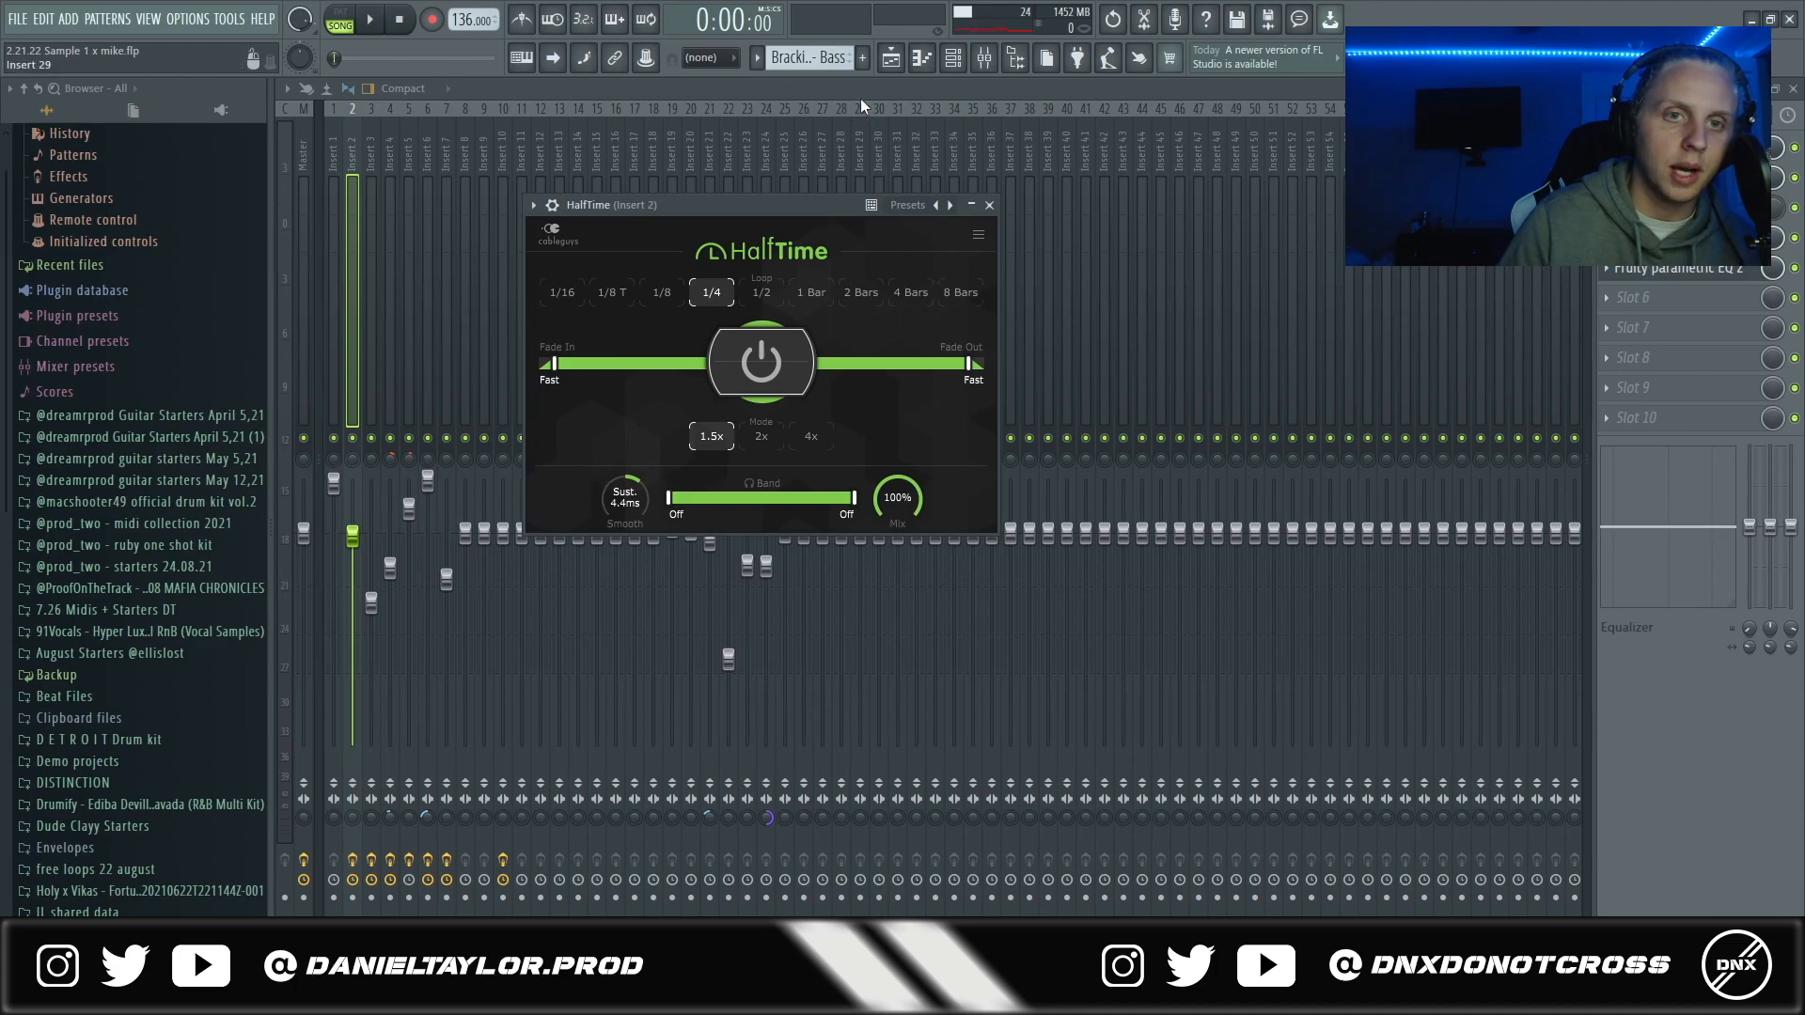
# - Compare playback with the second effect slot of Insert 2 bypassed and with it enabled again
pyautogui.click(1794, 178)
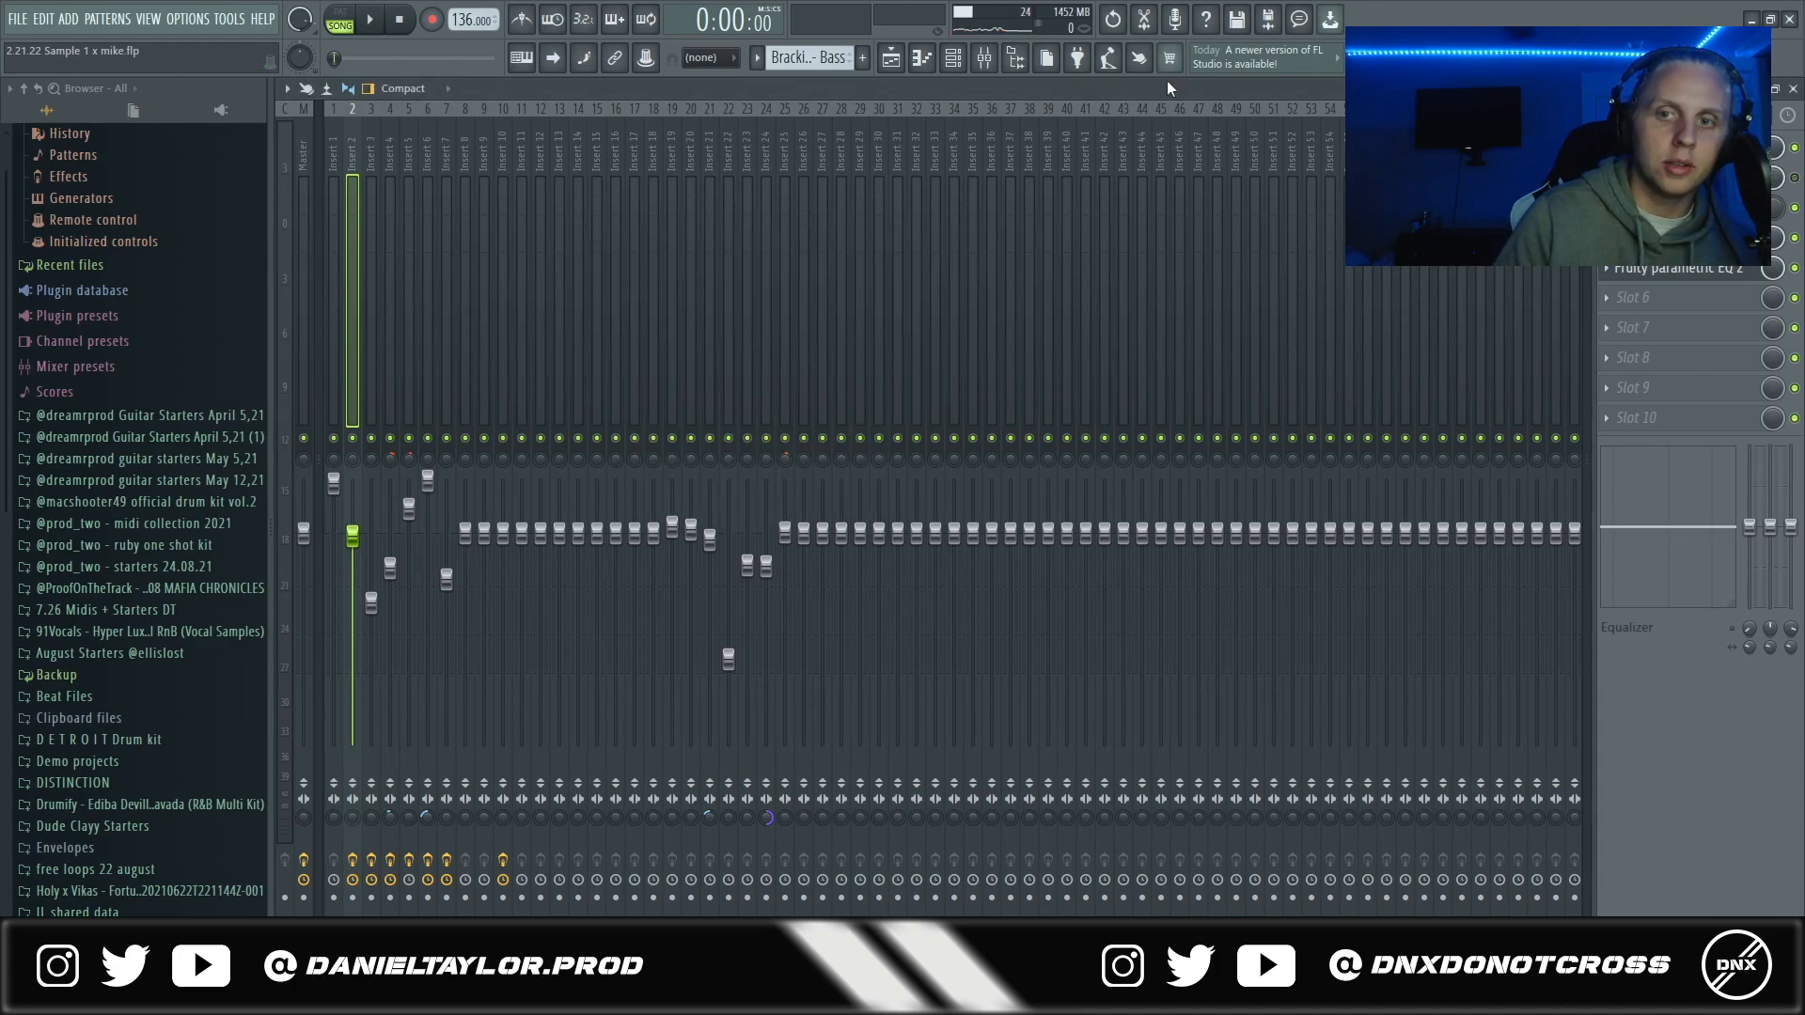
pyautogui.click(888, 62)
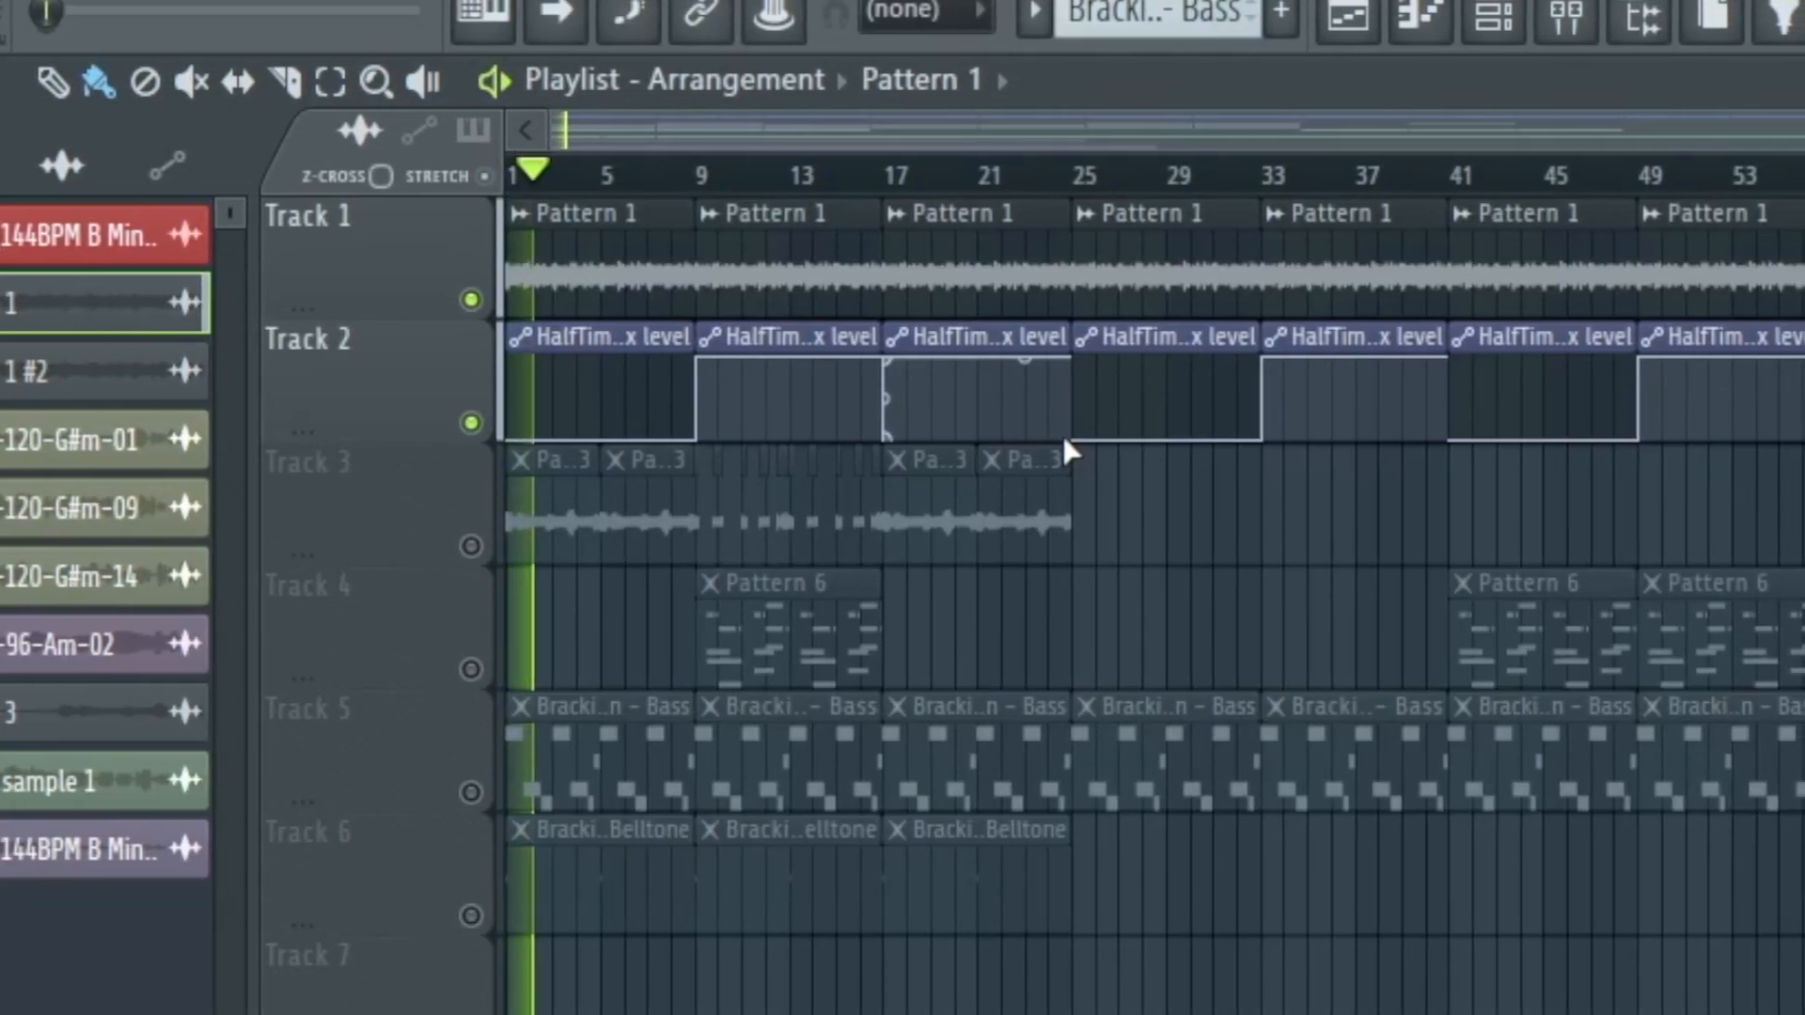
pyautogui.click(1568, 19)
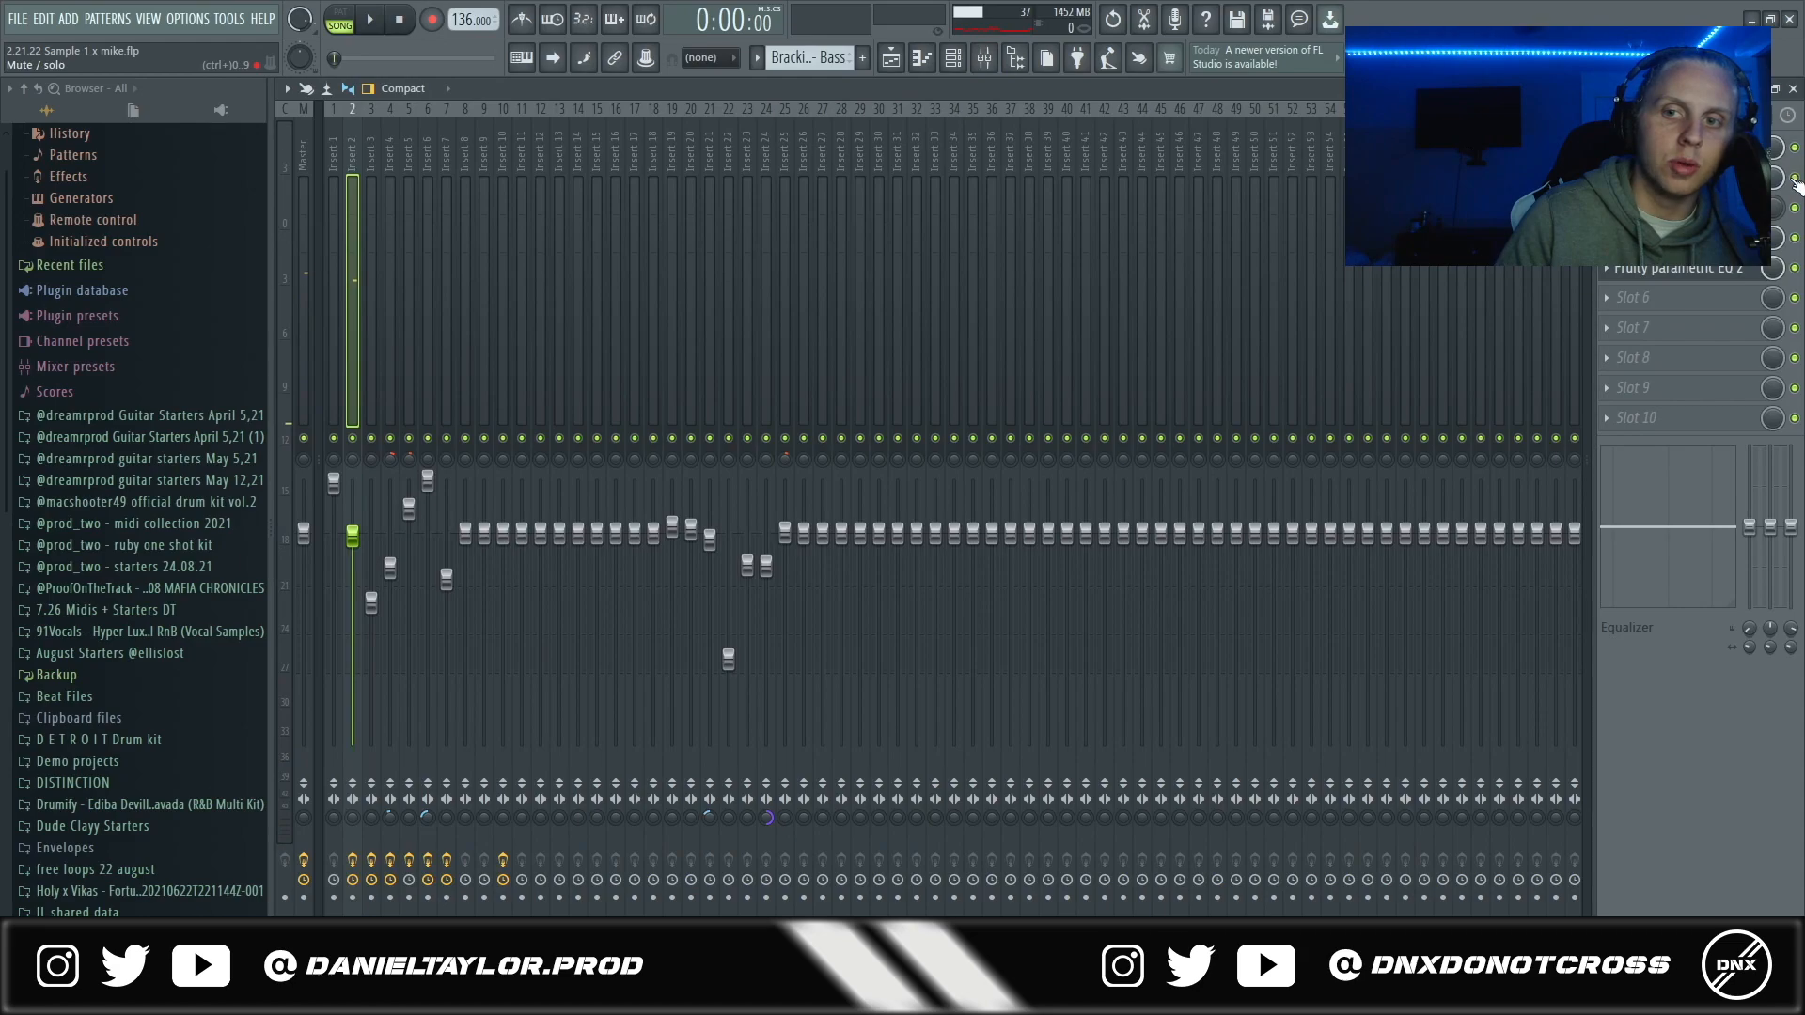
pyautogui.click(891, 66)
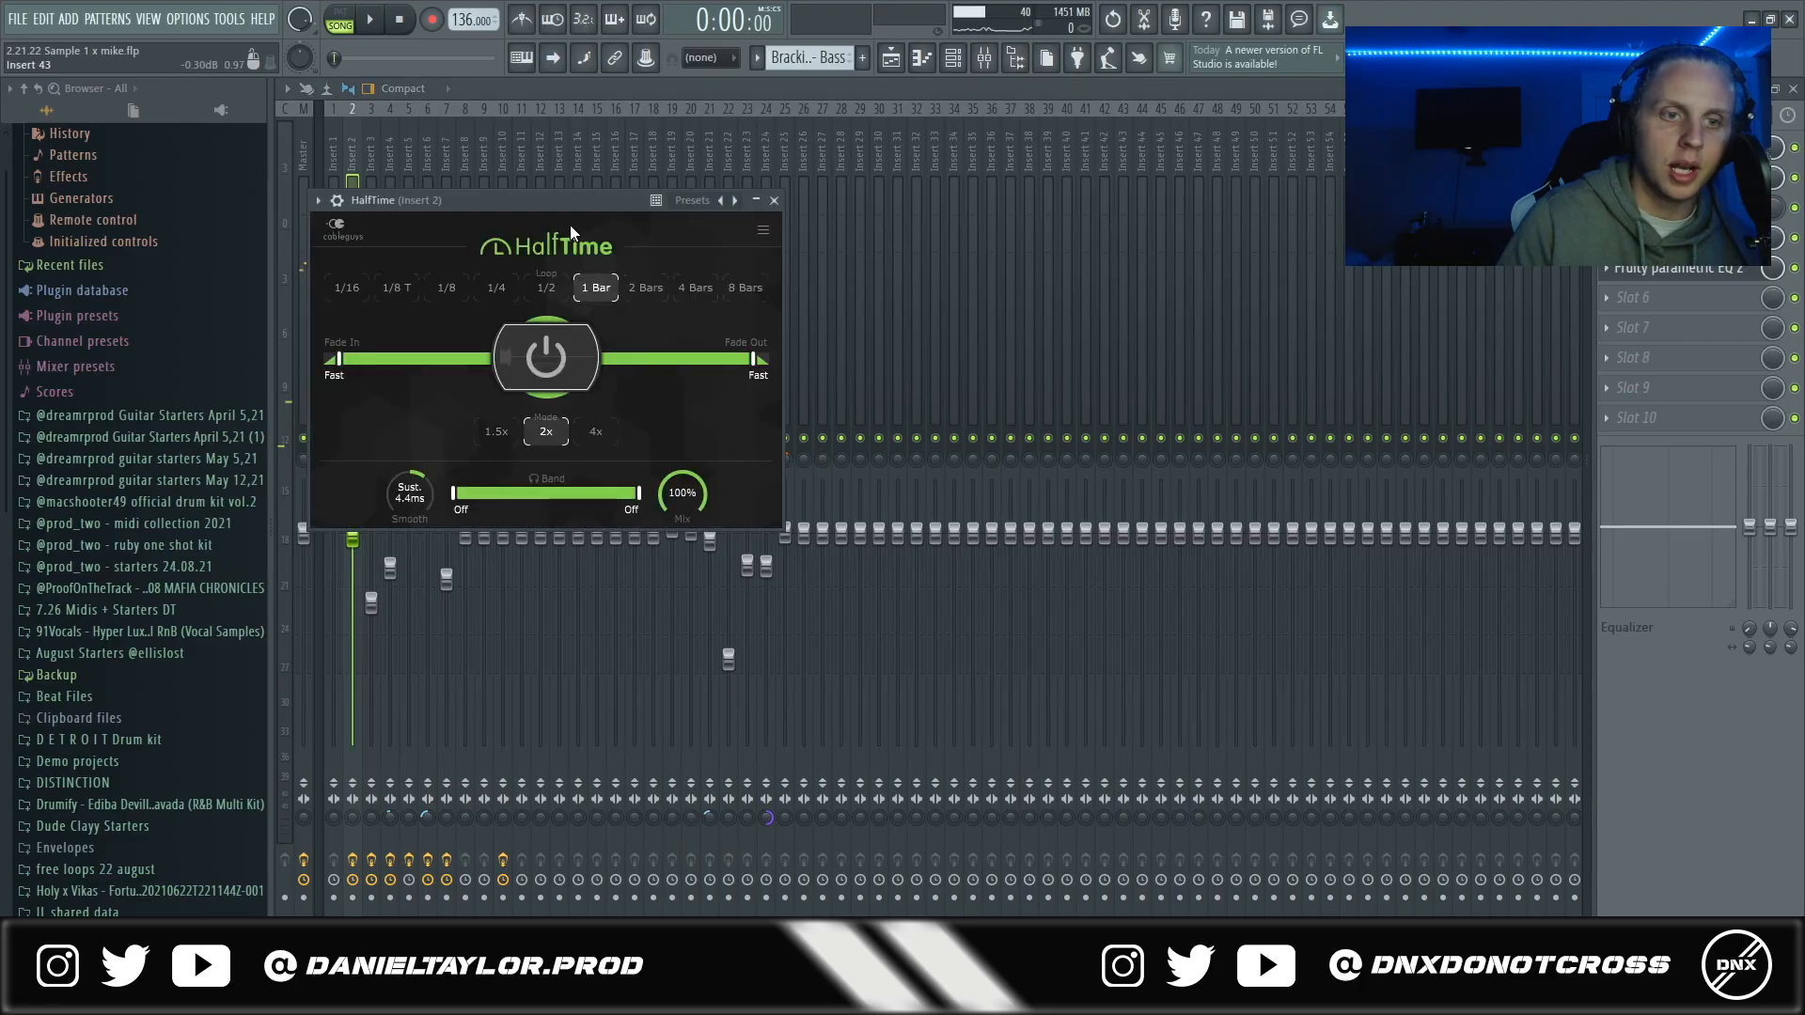
# - Examine the second HalfTime instance and the Fruity Parametric EQ 2 curve on Insert 2
pyautogui.moveTo(561, 200); pyautogui.dragTo(716, 215)
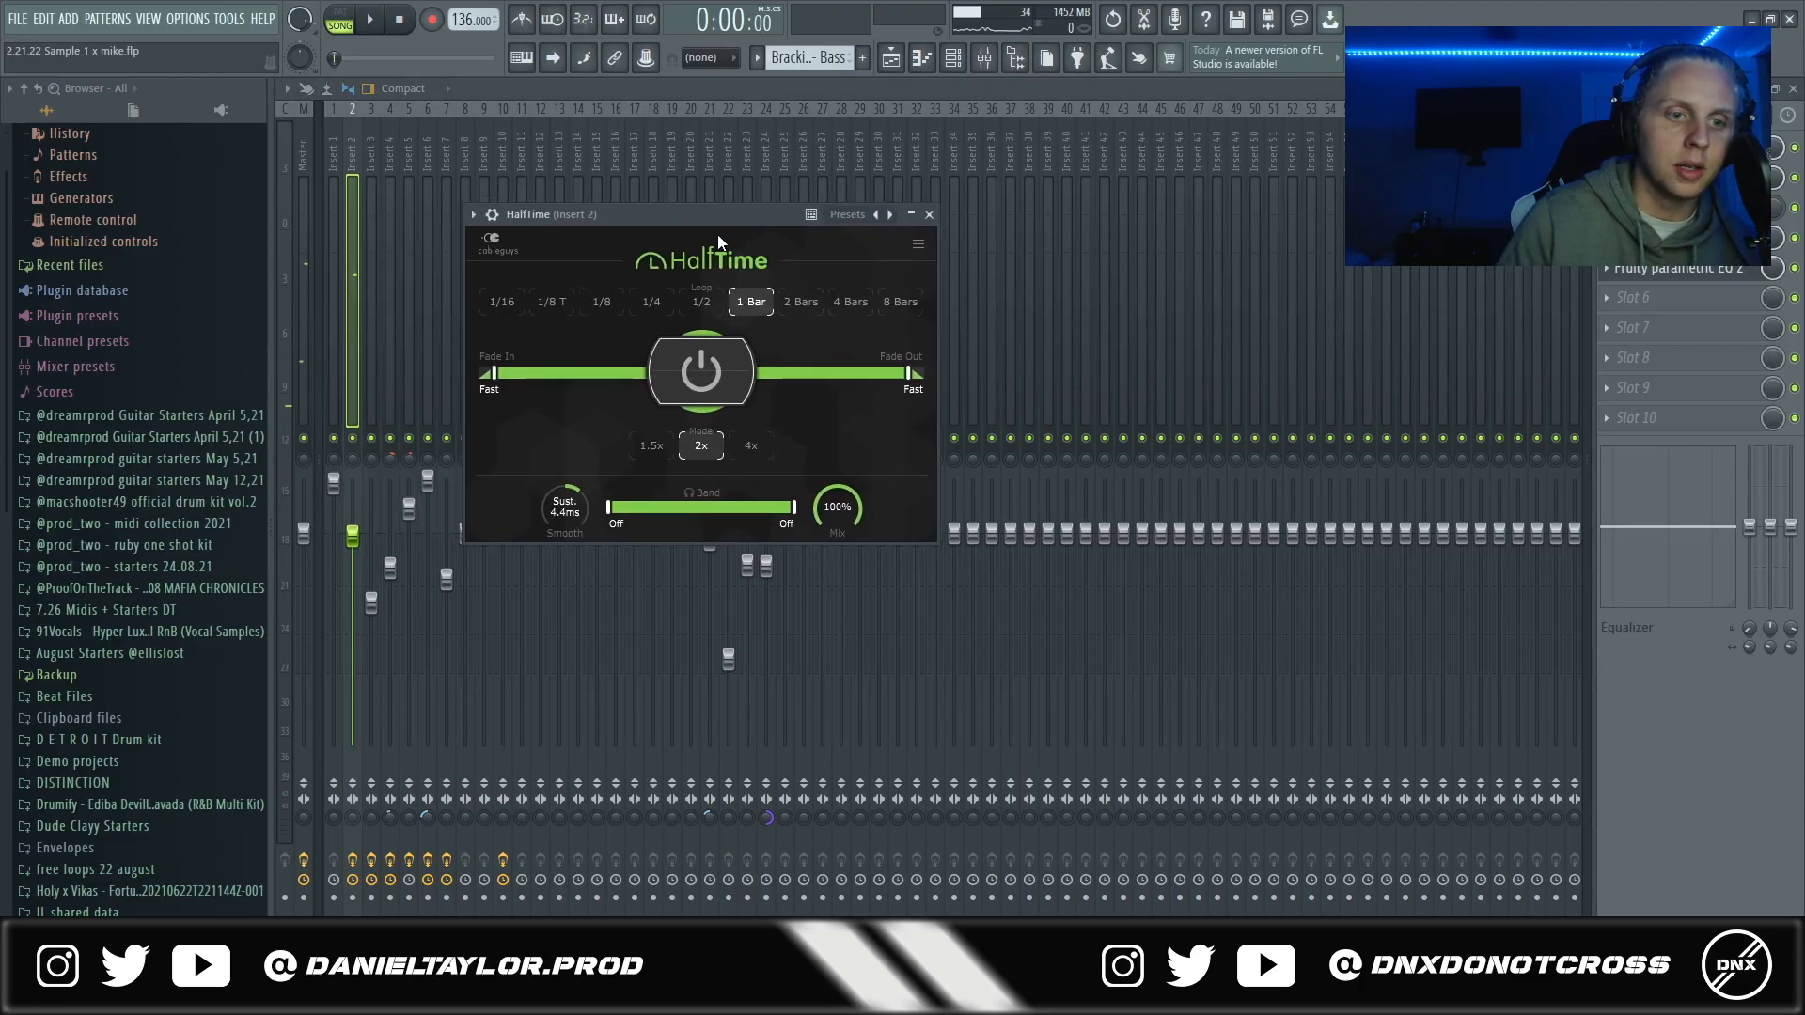
pyautogui.click(890, 58)
pyautogui.press('F9')
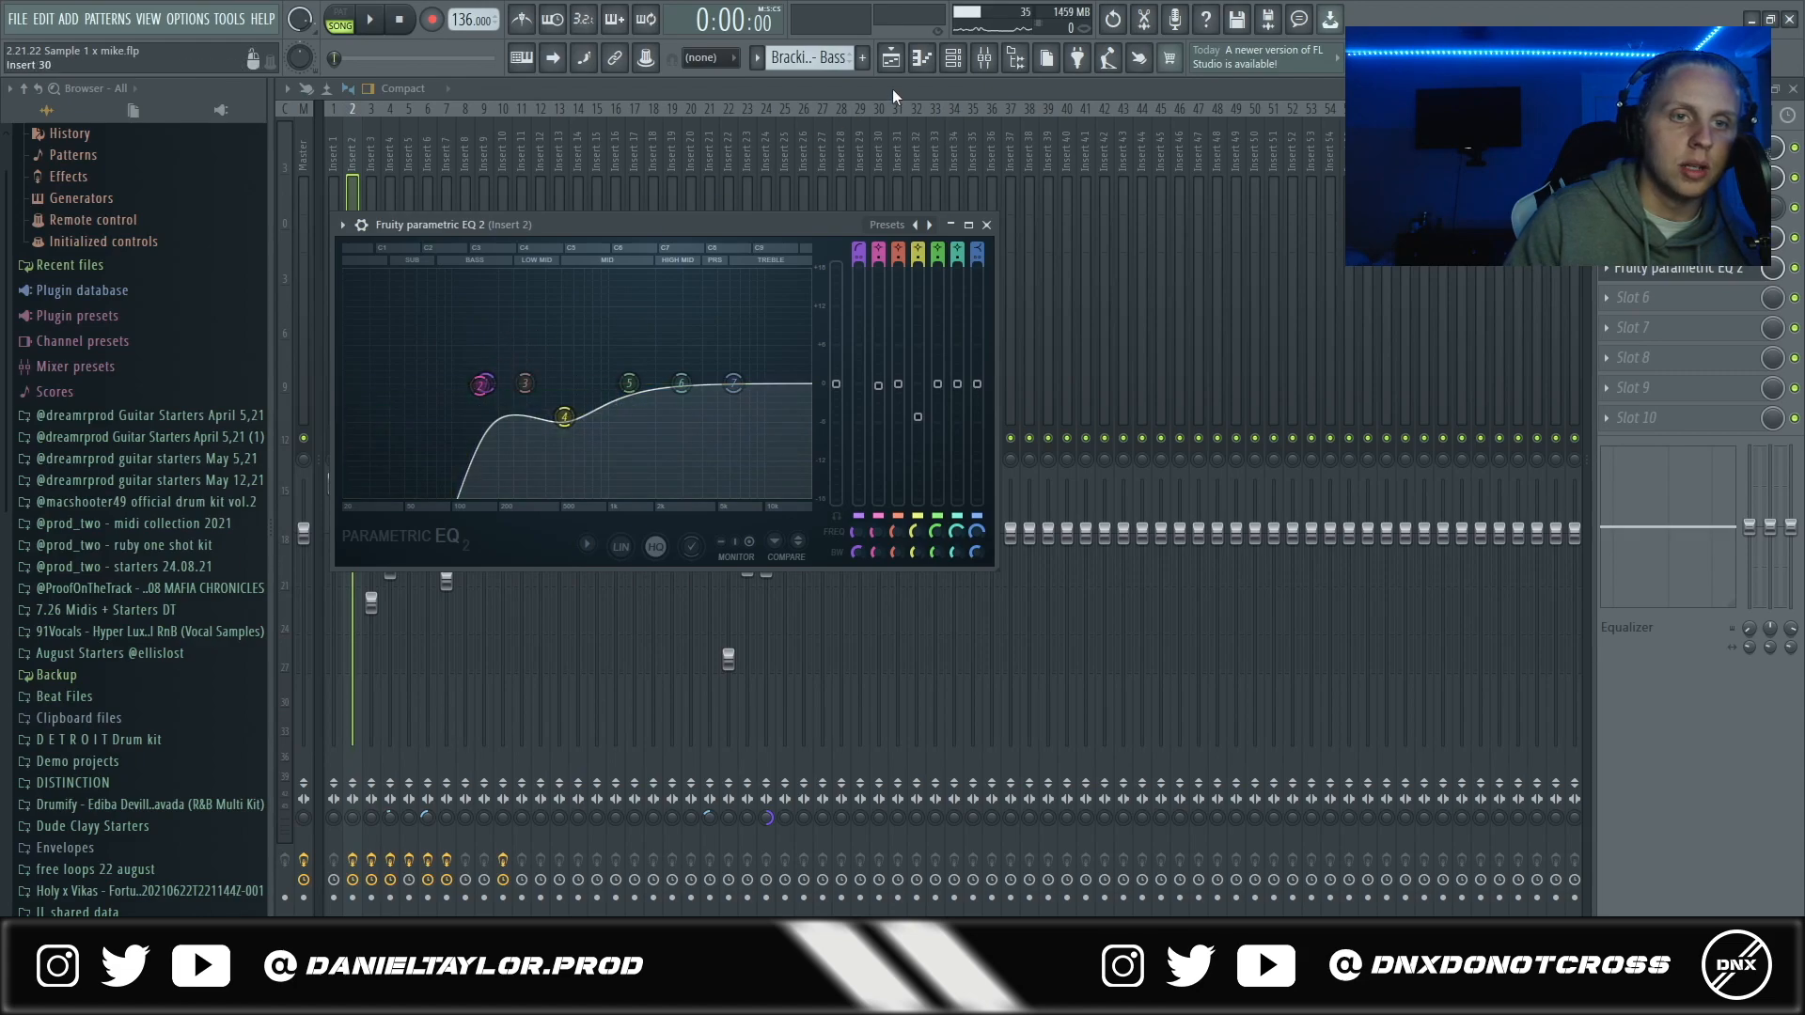
# - Return to the playlist and unmute tracks 1 and 2 alongside track 3
pyautogui.click(891, 58)
pyautogui.click(516, 182)
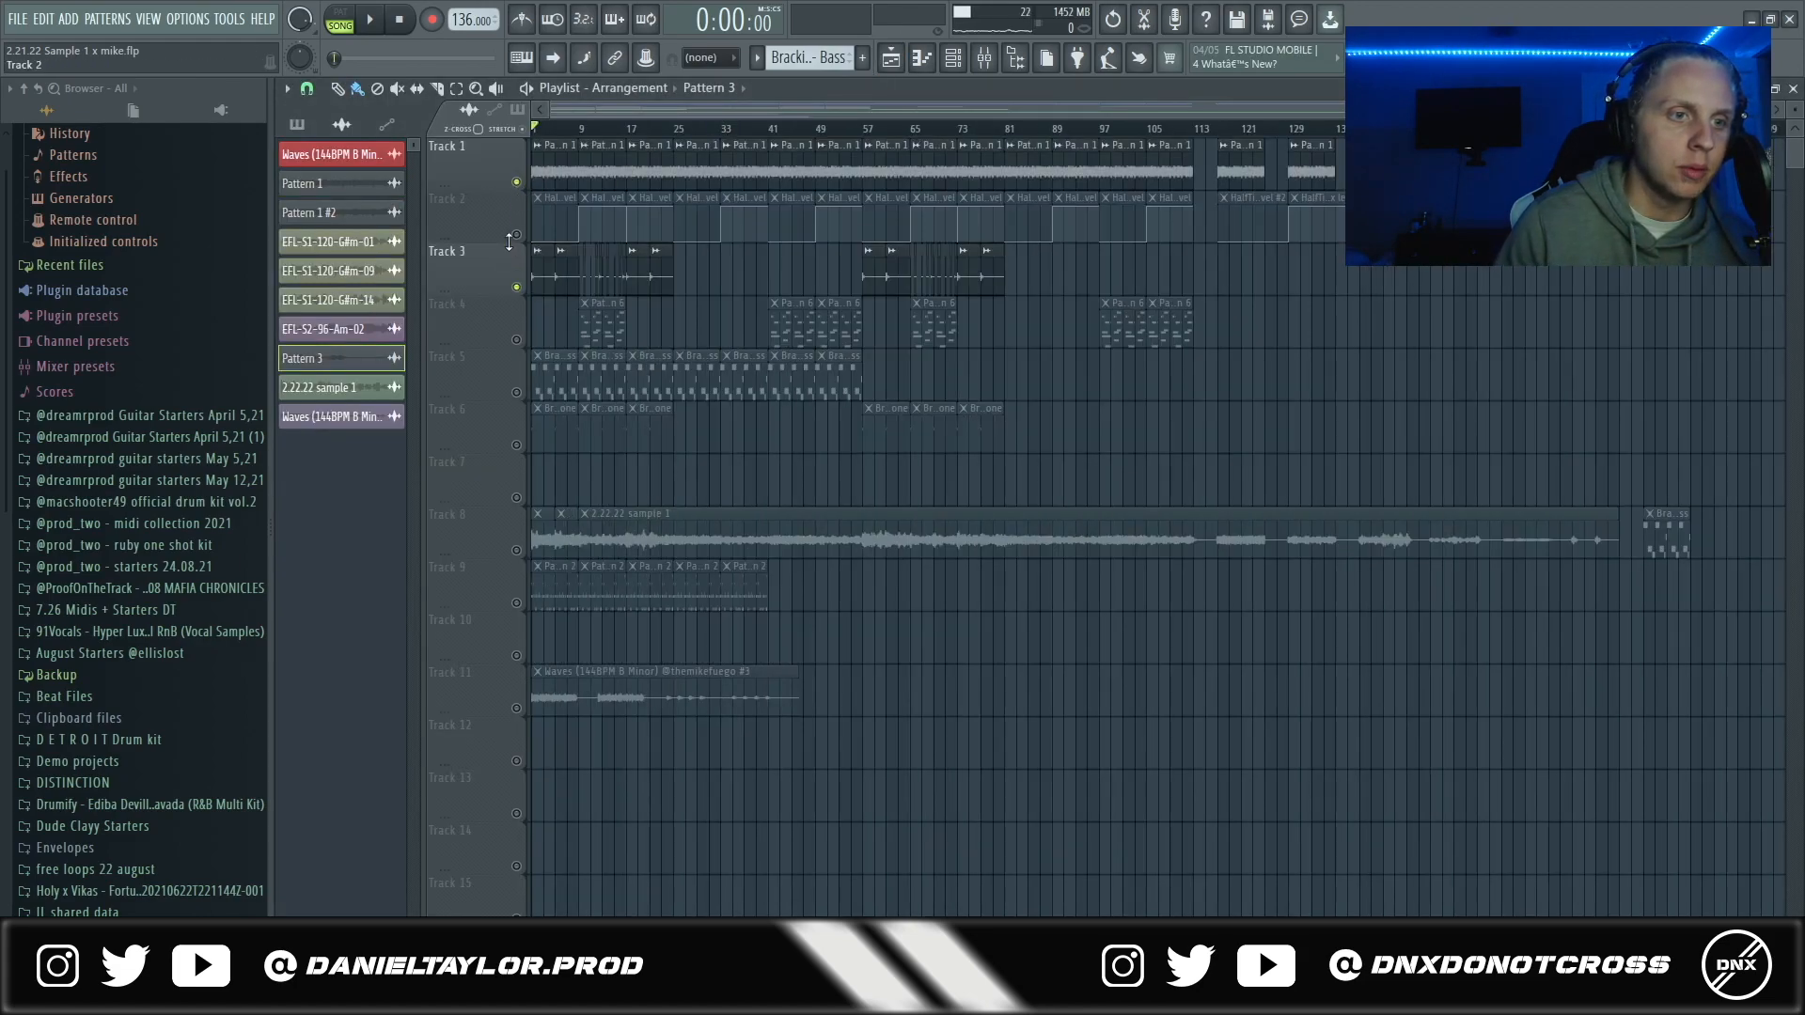
pyautogui.click(516, 234)
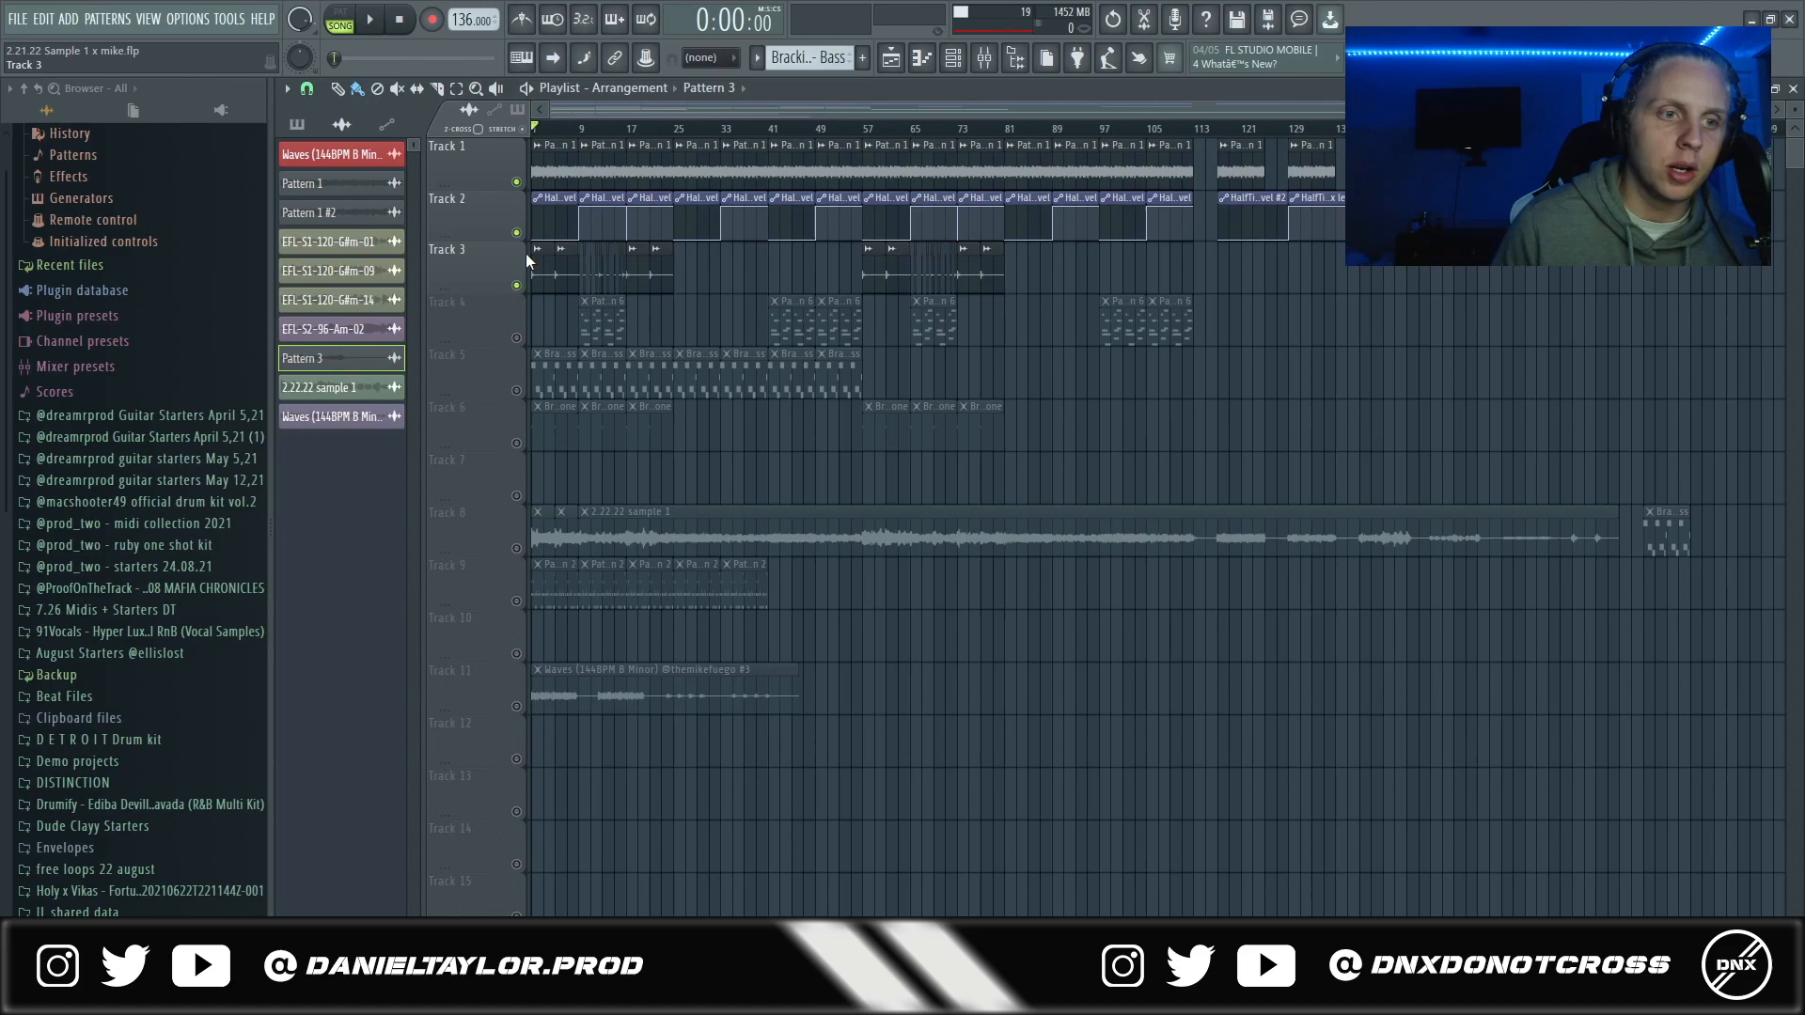
# - Open the Pattern 3 audio clip on track 3 and examine its sample settings alongside the EFL source samples
pyautogui.click(538, 250)
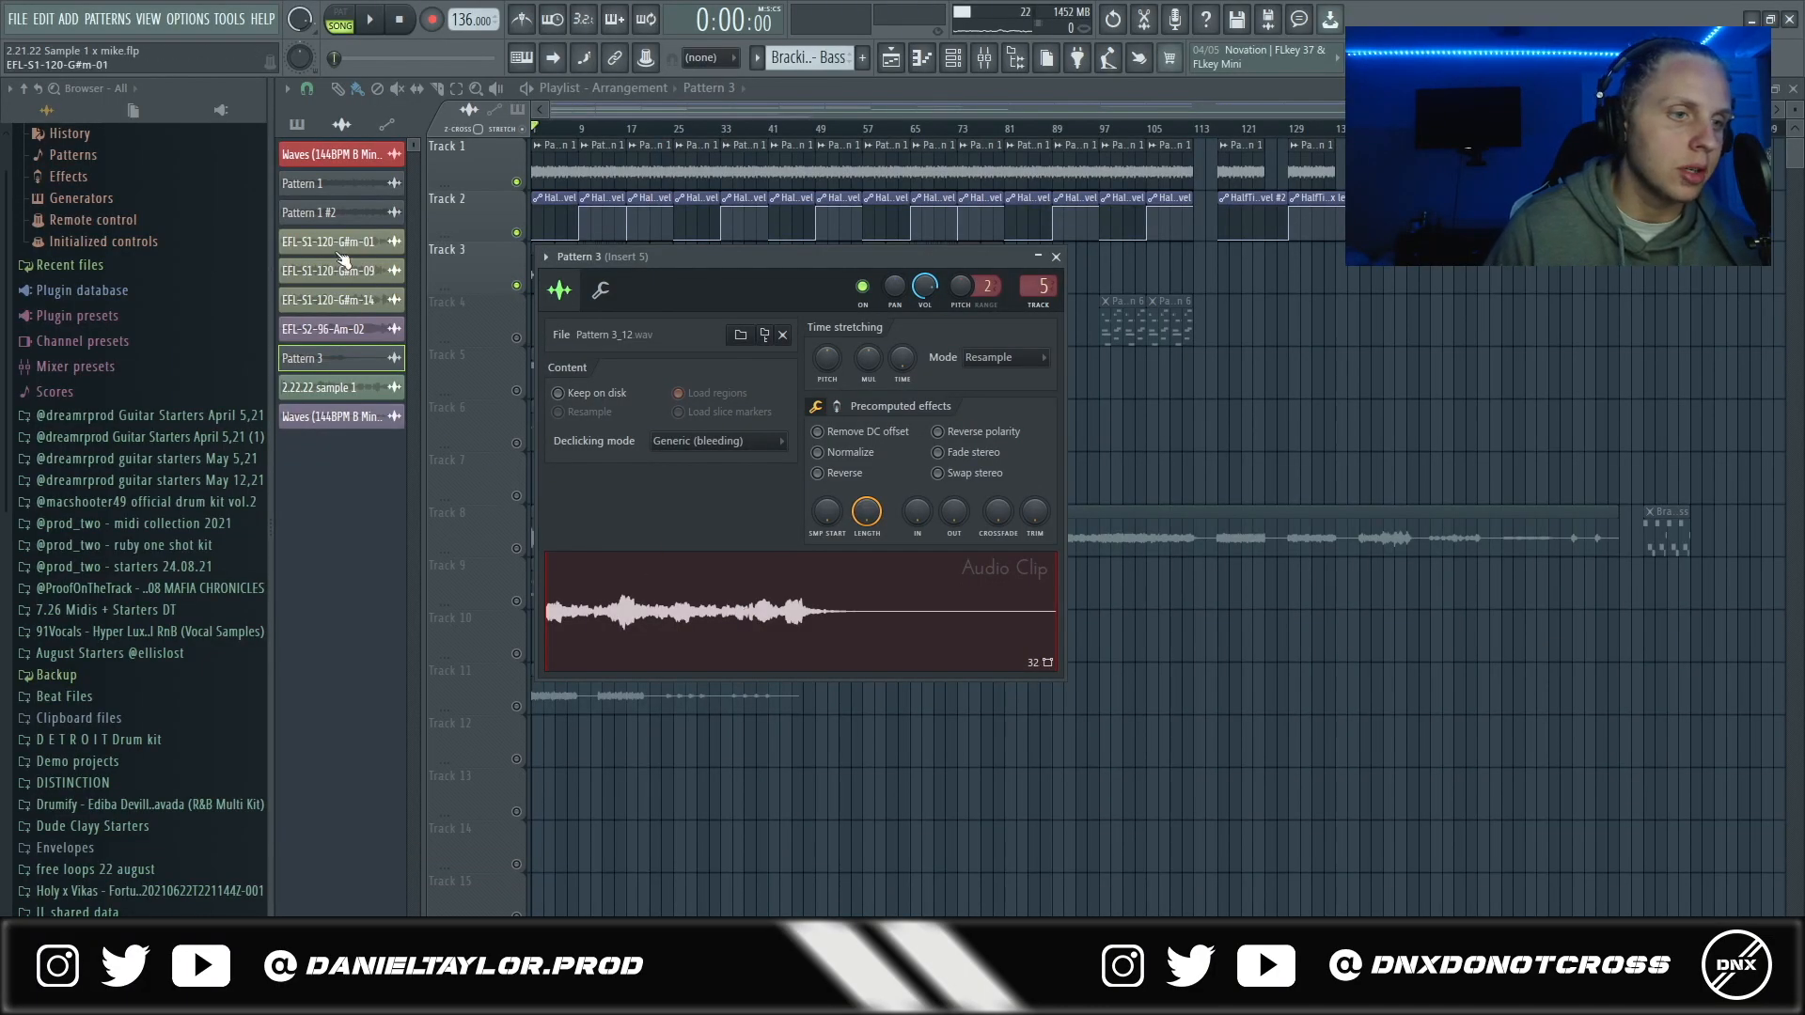
pyautogui.click(361, 247)
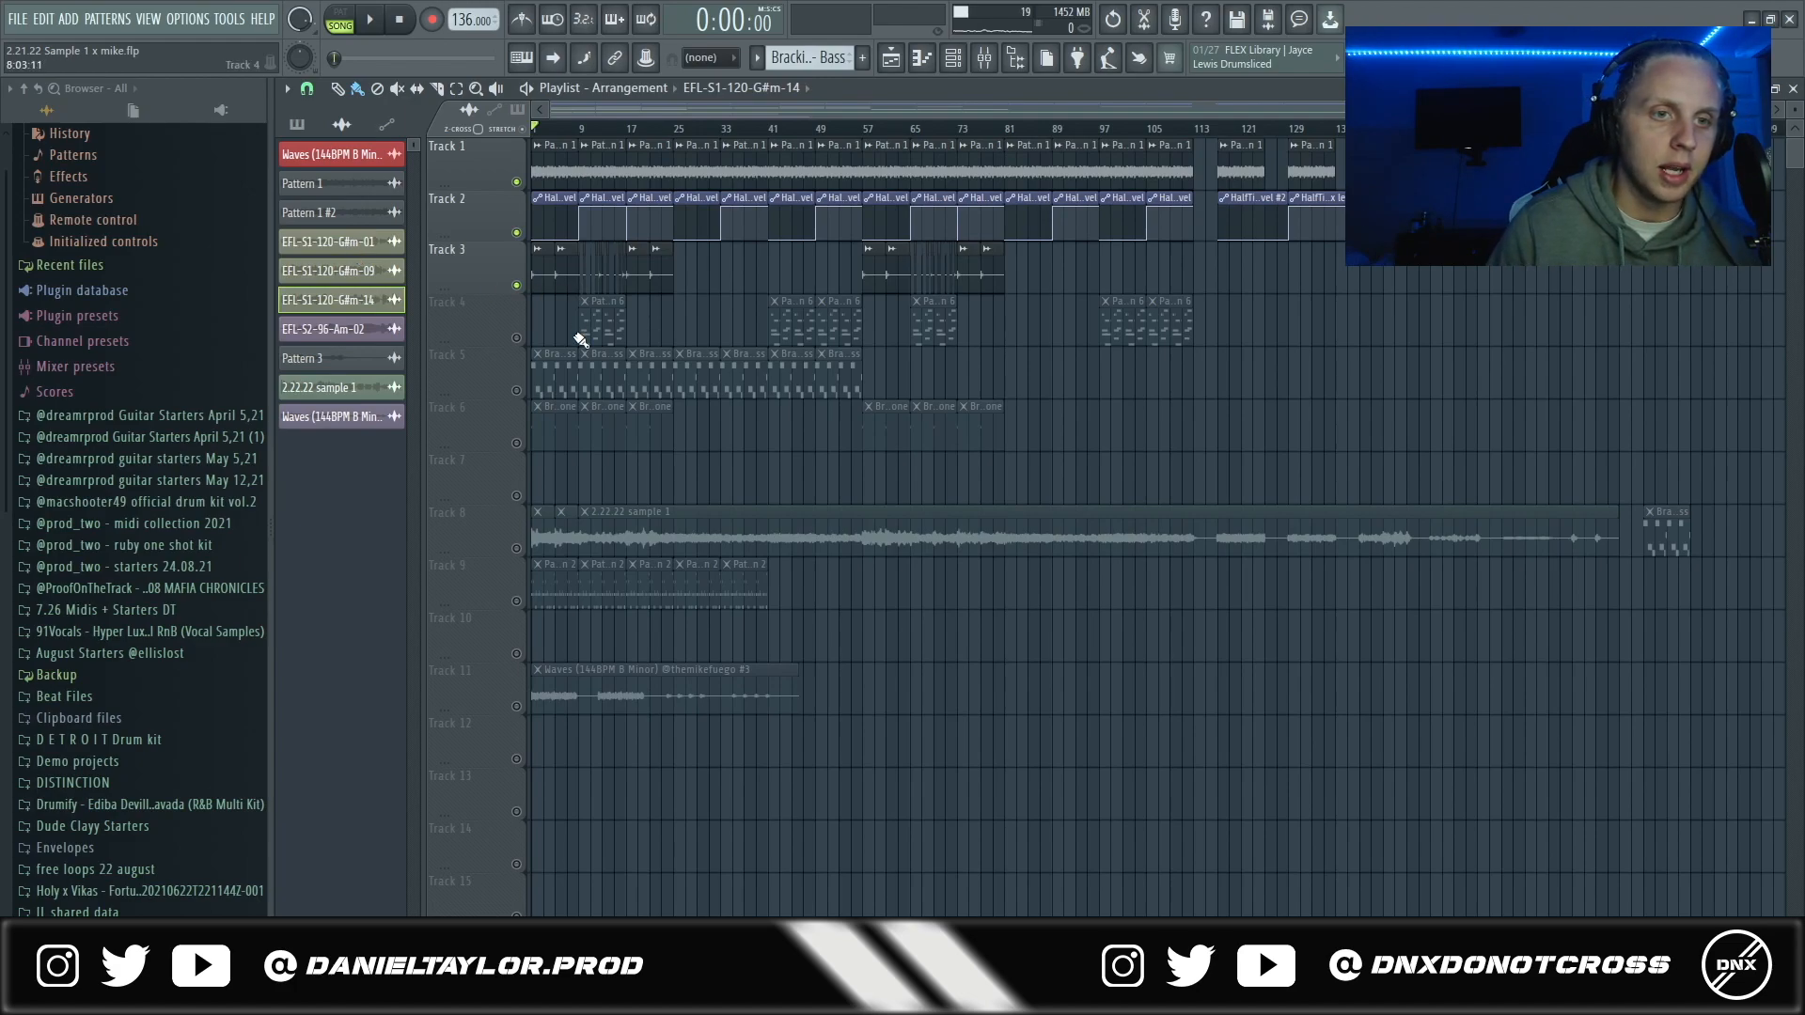
pyautogui.doubleClick(535, 274)
pyautogui.moveTo(731, 256); pyautogui.dragTo(816, 265)
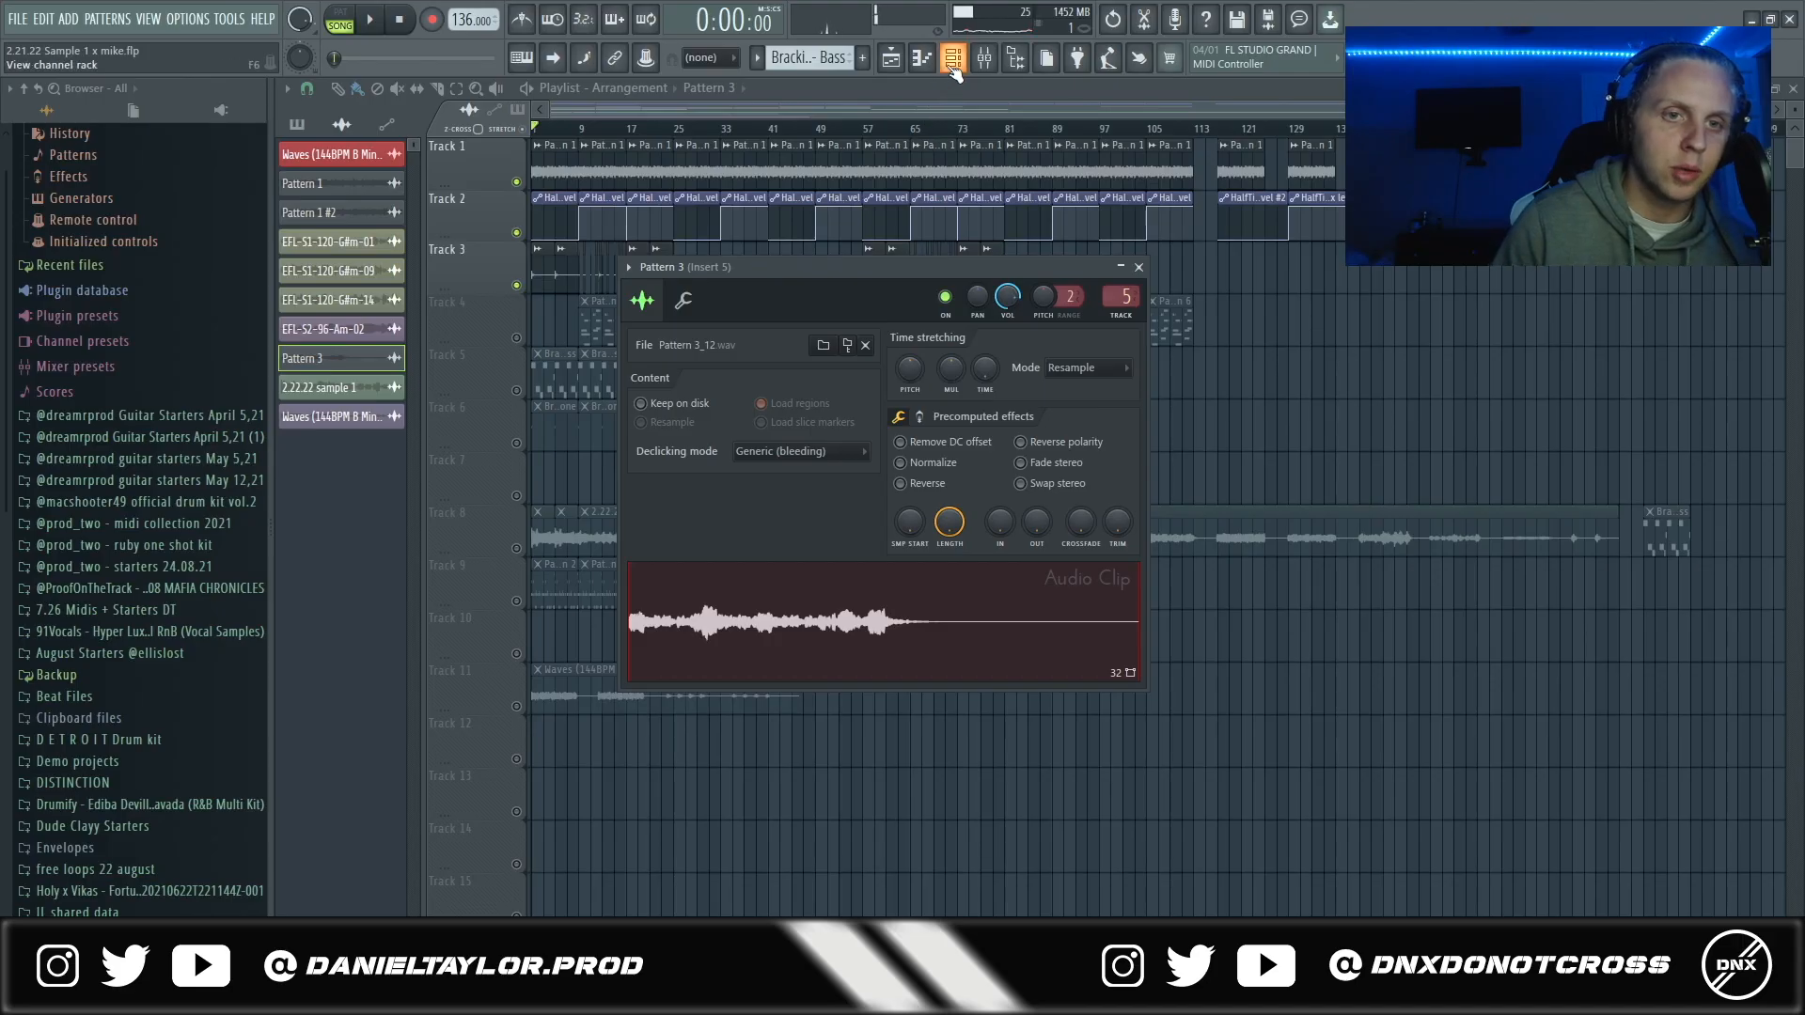
# - Add a Fruity Slicer channel to the channel rack, look over its controls, and return to the playlist
pyautogui.click(953, 66)
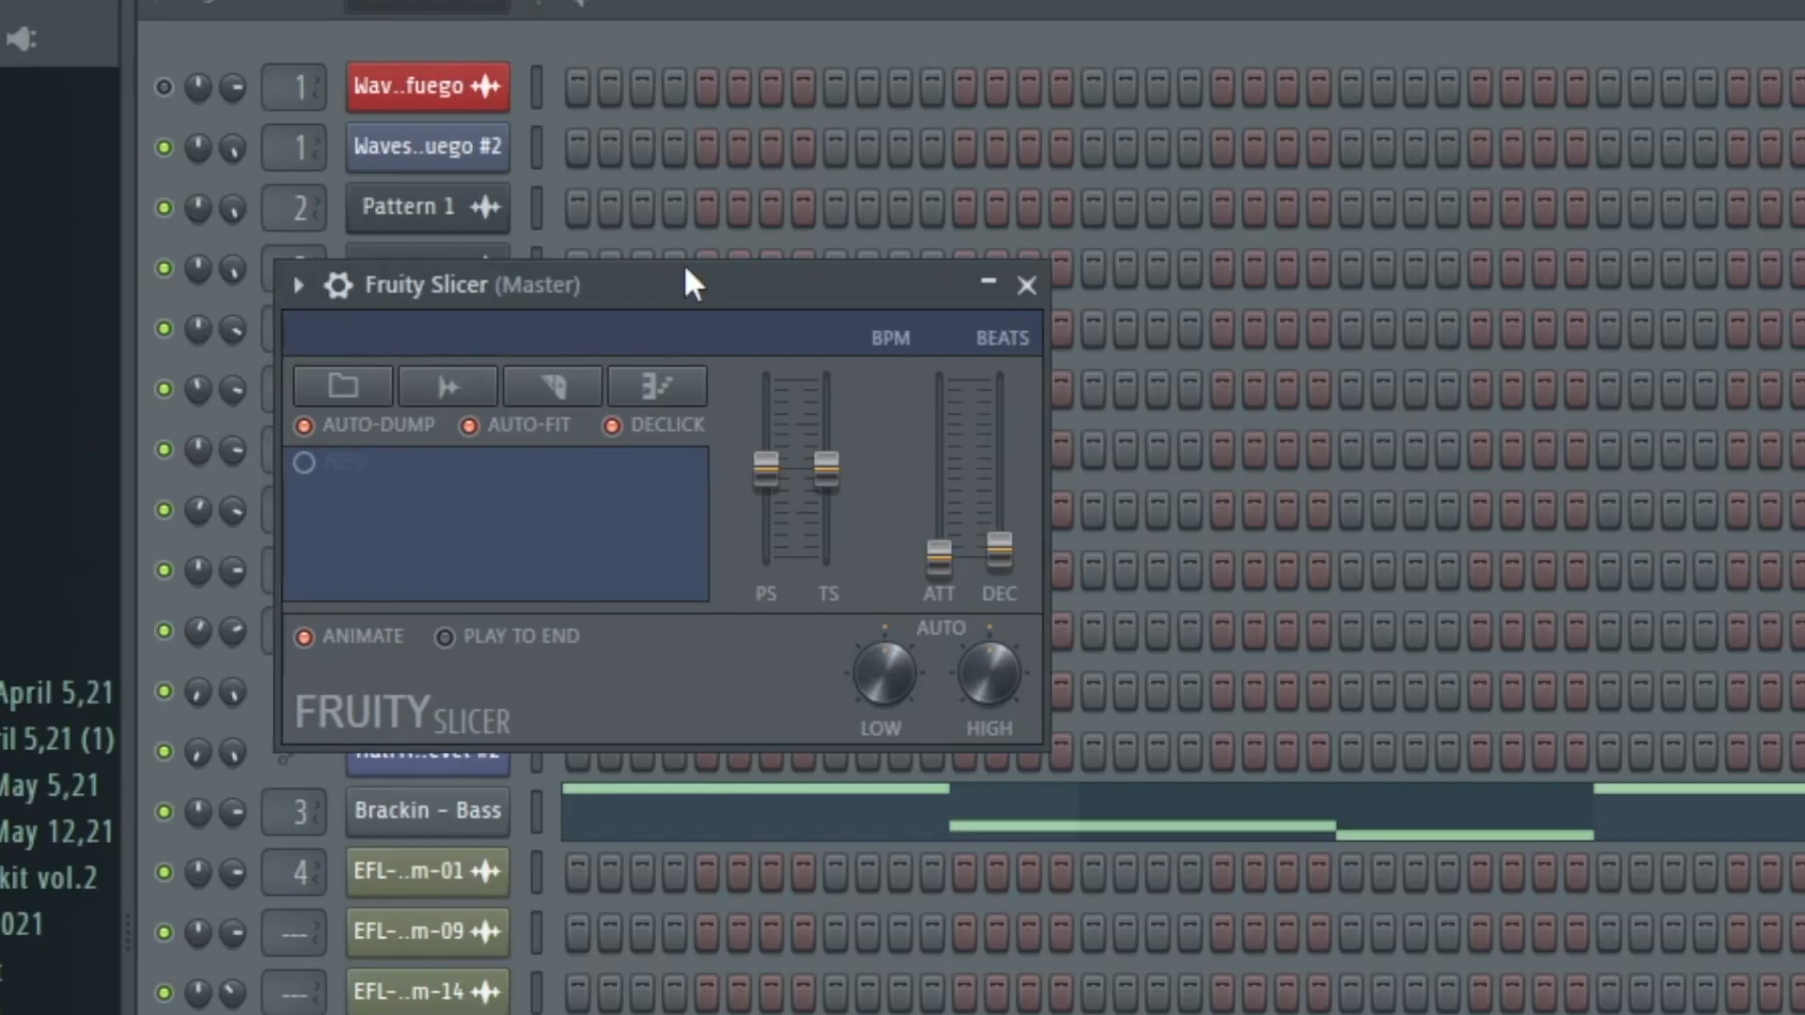
pyautogui.moveTo(529, 216); pyautogui.dragTo(619, 207)
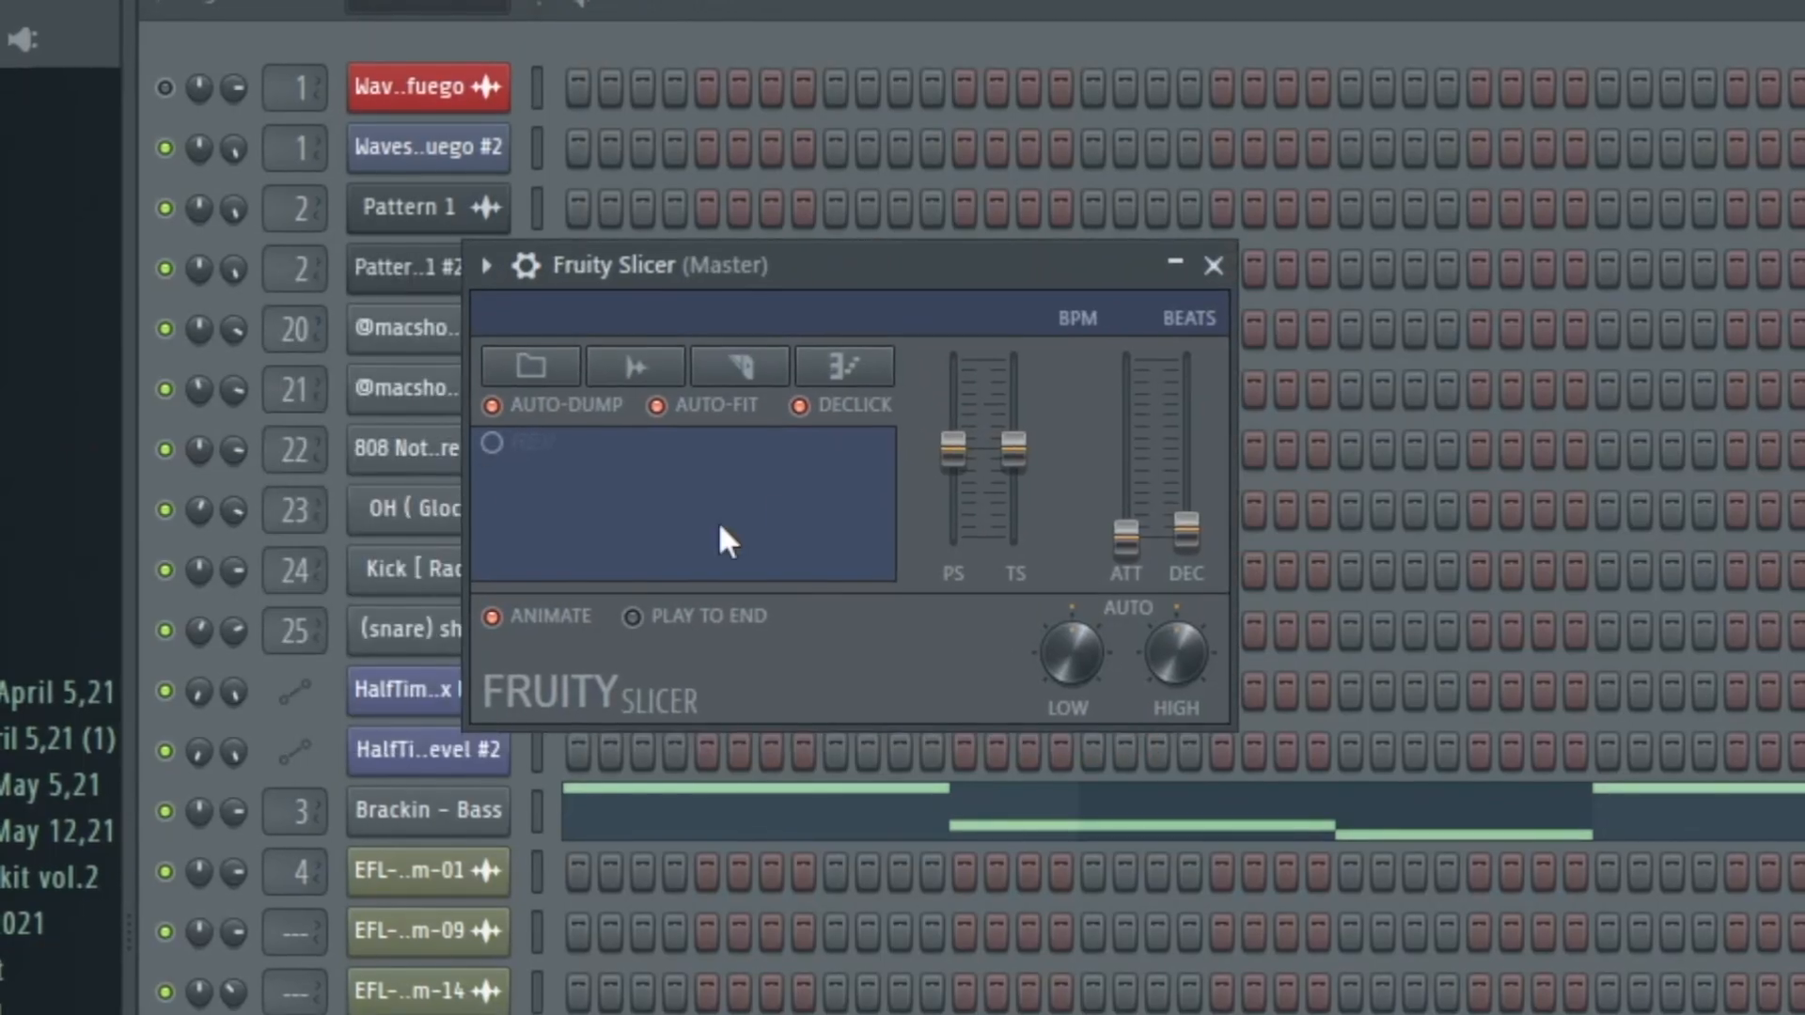
pyautogui.moveTo(1125, 529)
pyautogui.mouseDown()
pyautogui.moveTo(1125, 506)
pyautogui.moveTo(1125, 538)
pyautogui.mouseUp()
pyautogui.moveTo(954, 450)
pyautogui.mouseDown()
pyautogui.moveTo(953, 400)
pyautogui.moveTo(953, 447)
pyautogui.mouseUp()
pyautogui.moveTo(897, 256); pyautogui.dragTo(922, 227)
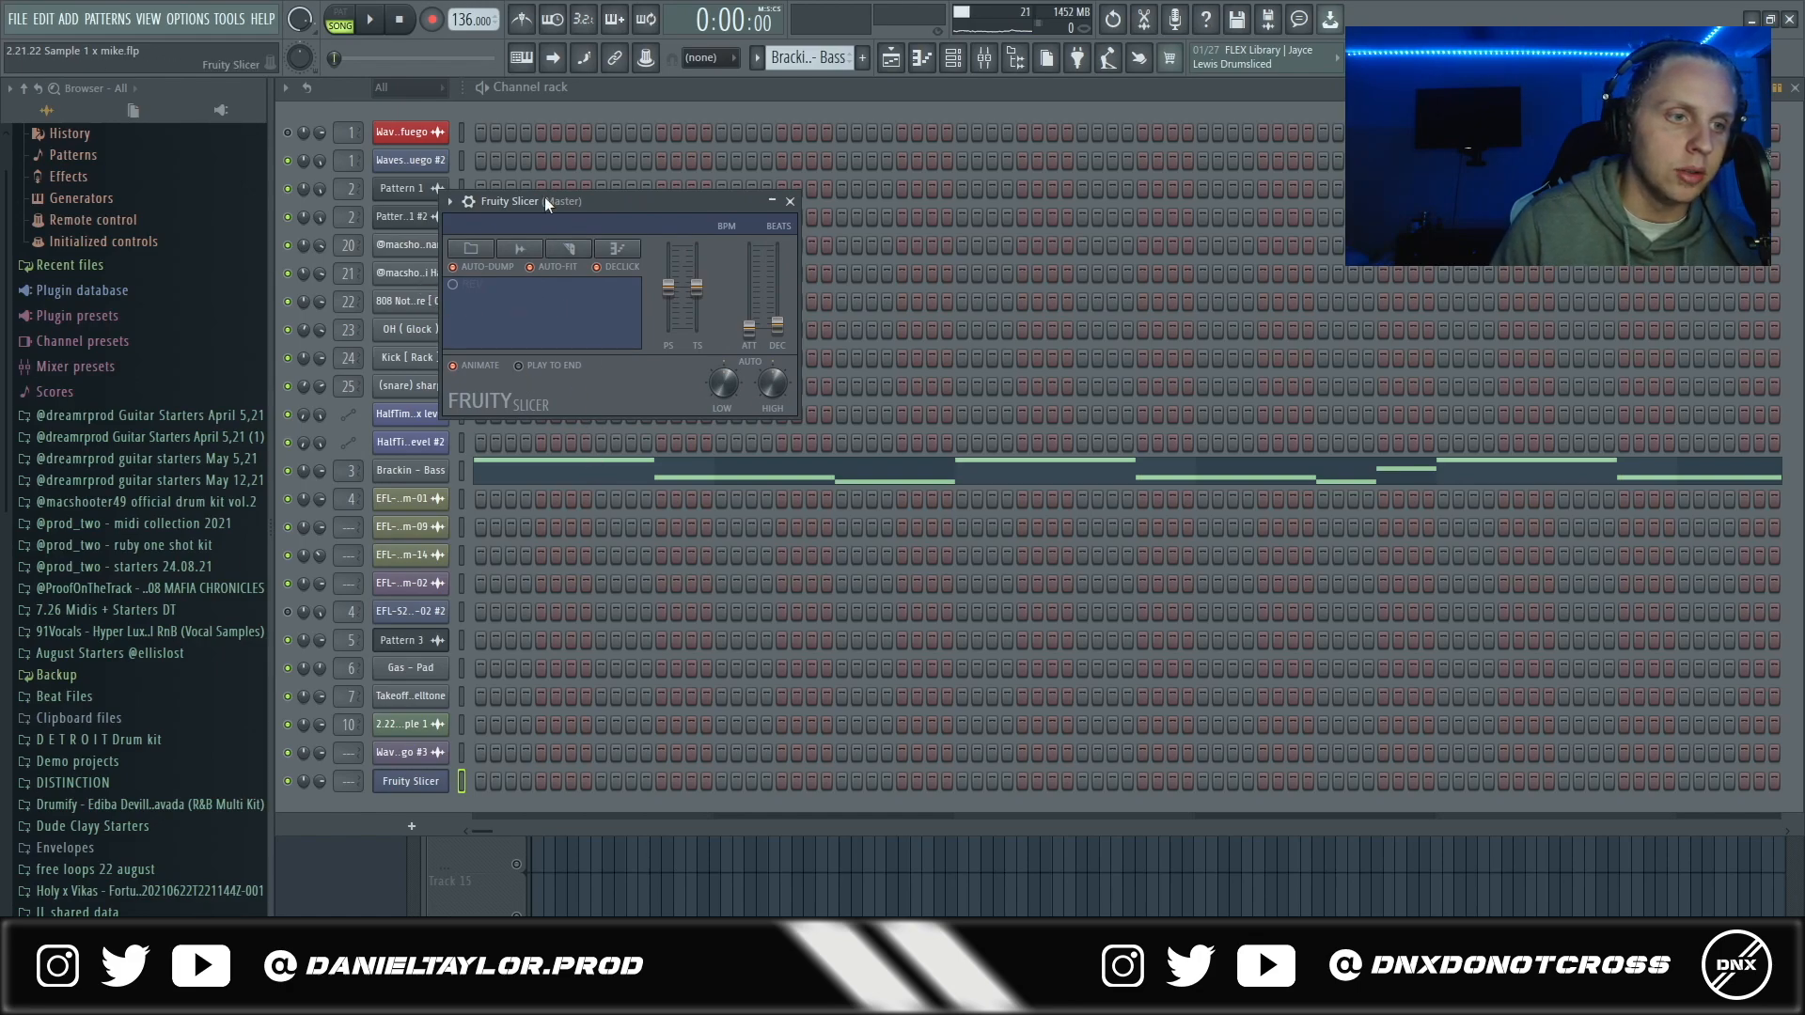
pyautogui.click(437, 784)
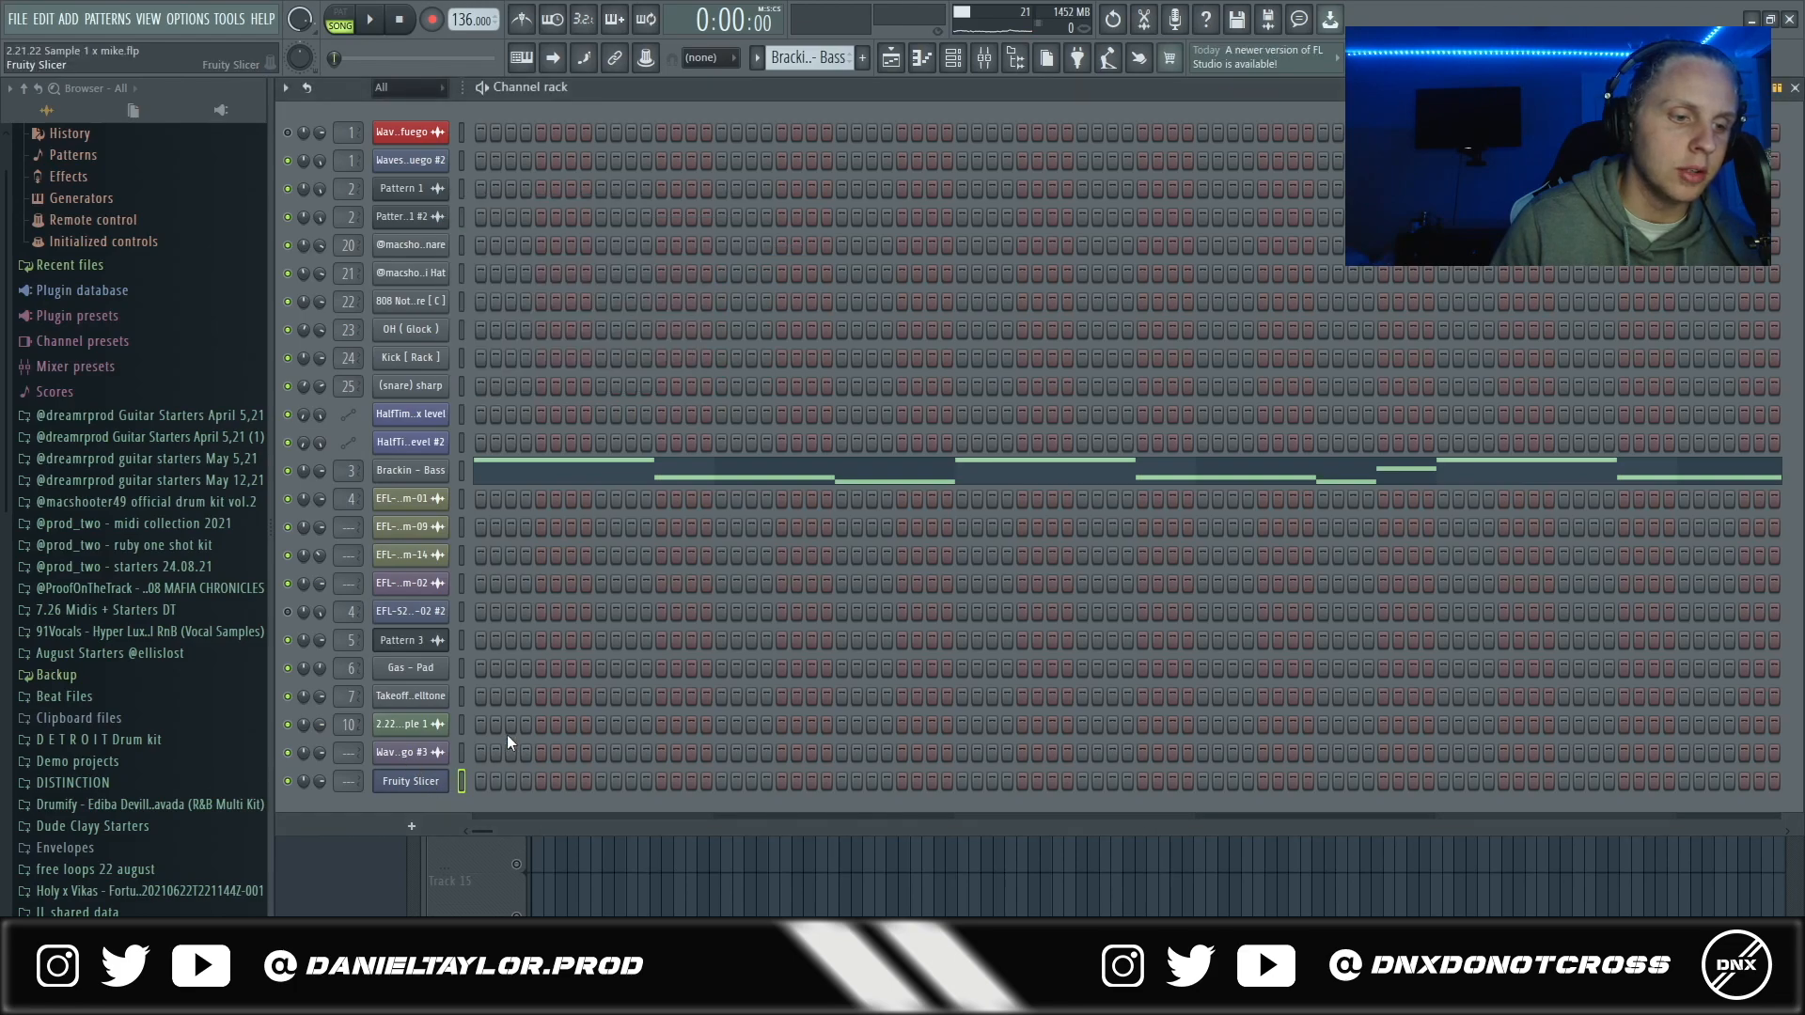
pyautogui.click(891, 57)
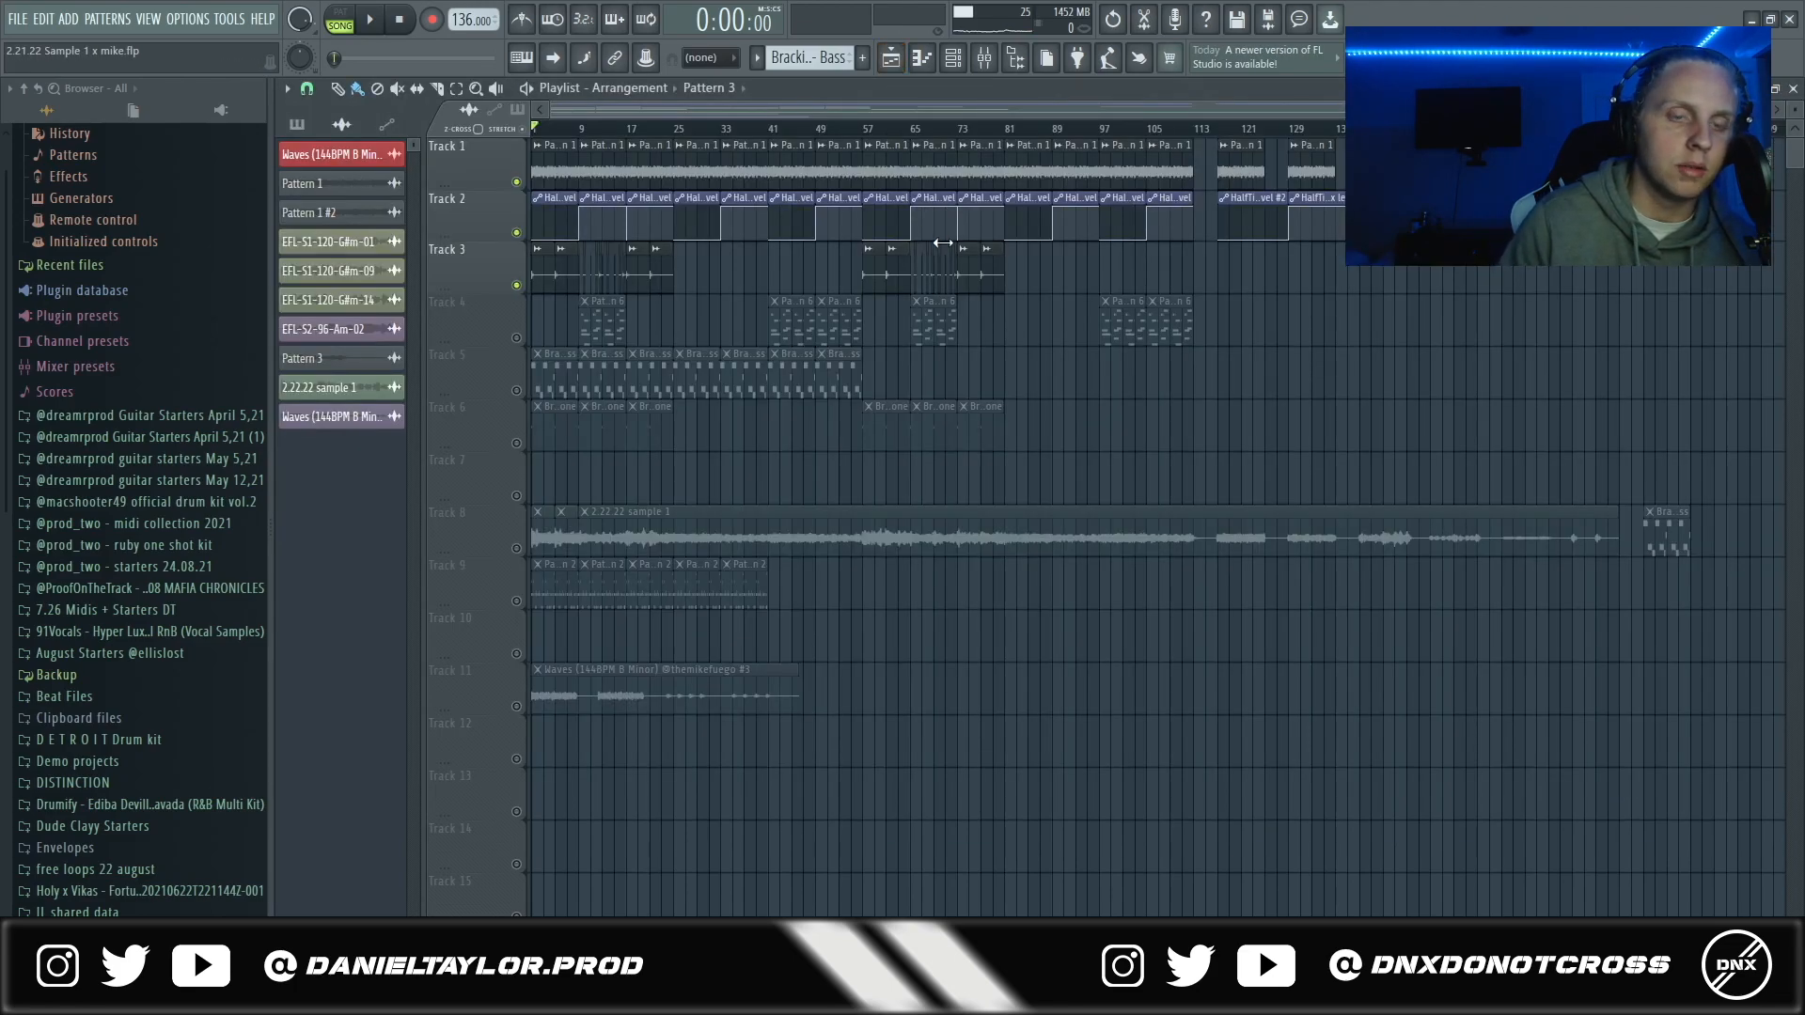
# - Open Pattern 3's mixer insert and examine its SketchCassette II and ShaperBox2 effects
pyautogui.doubleClick(943, 243)
pyautogui.click(984, 60)
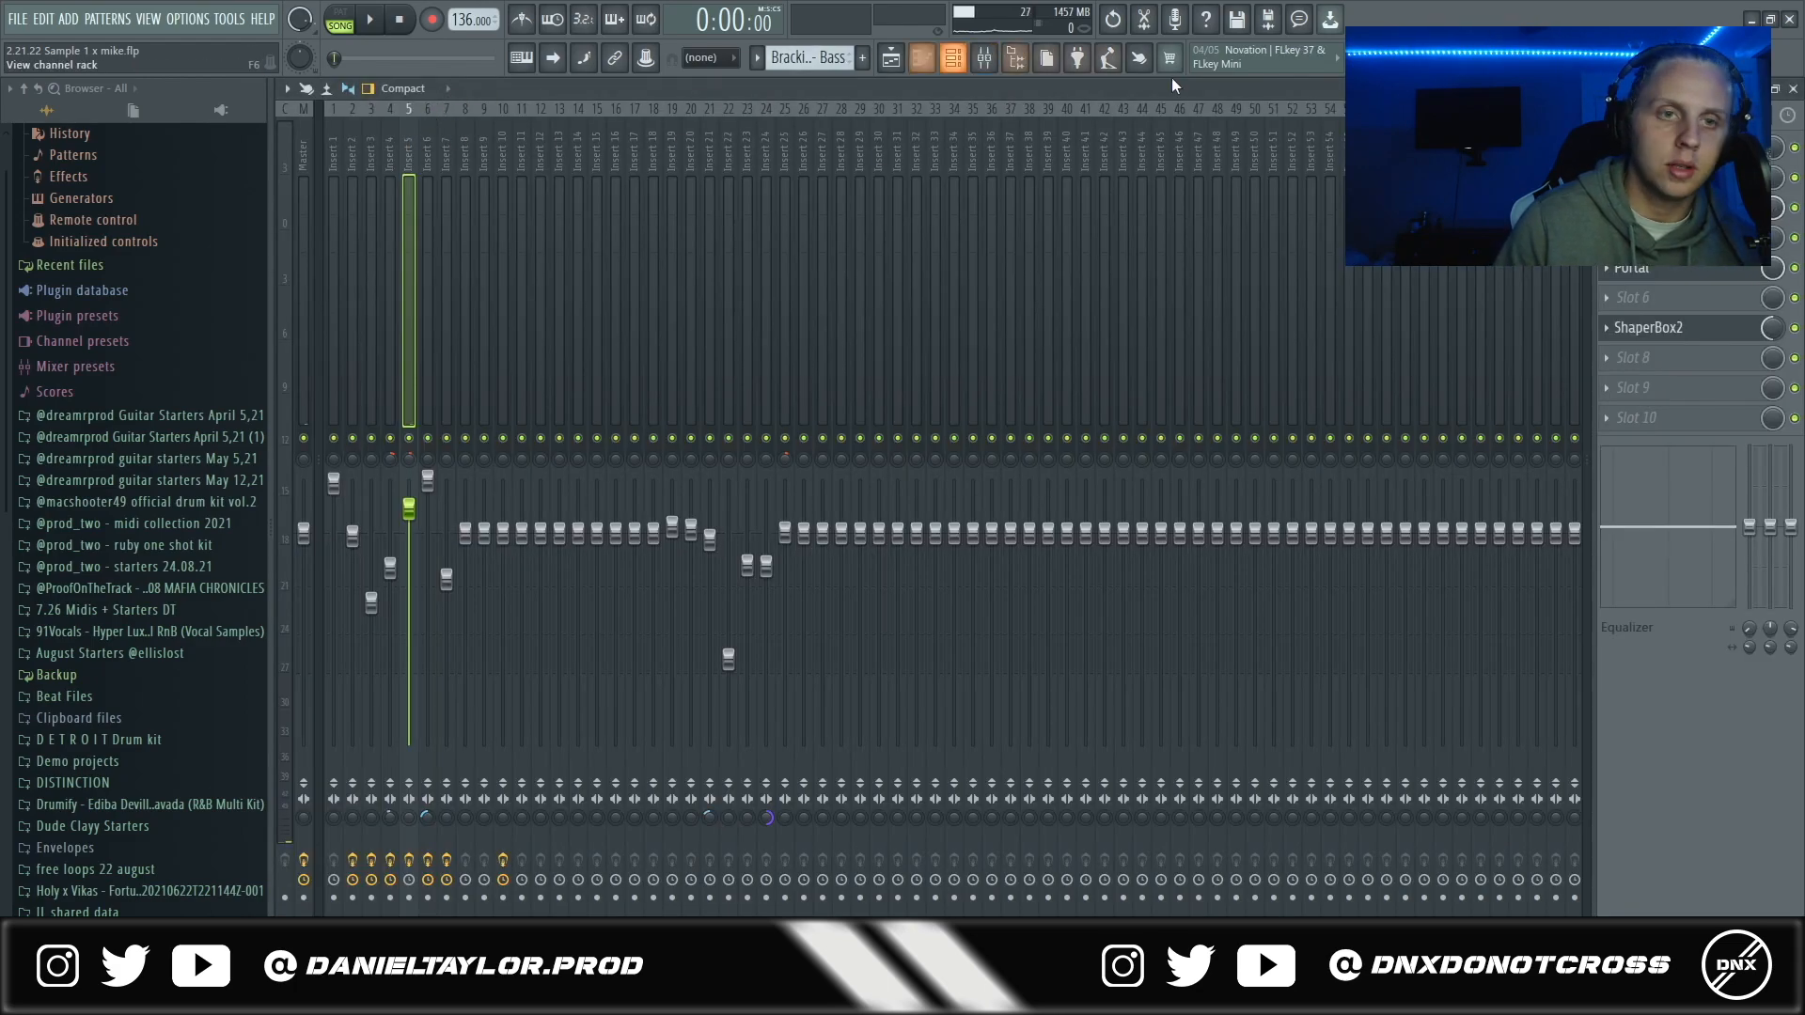
pyautogui.click(1650, 208)
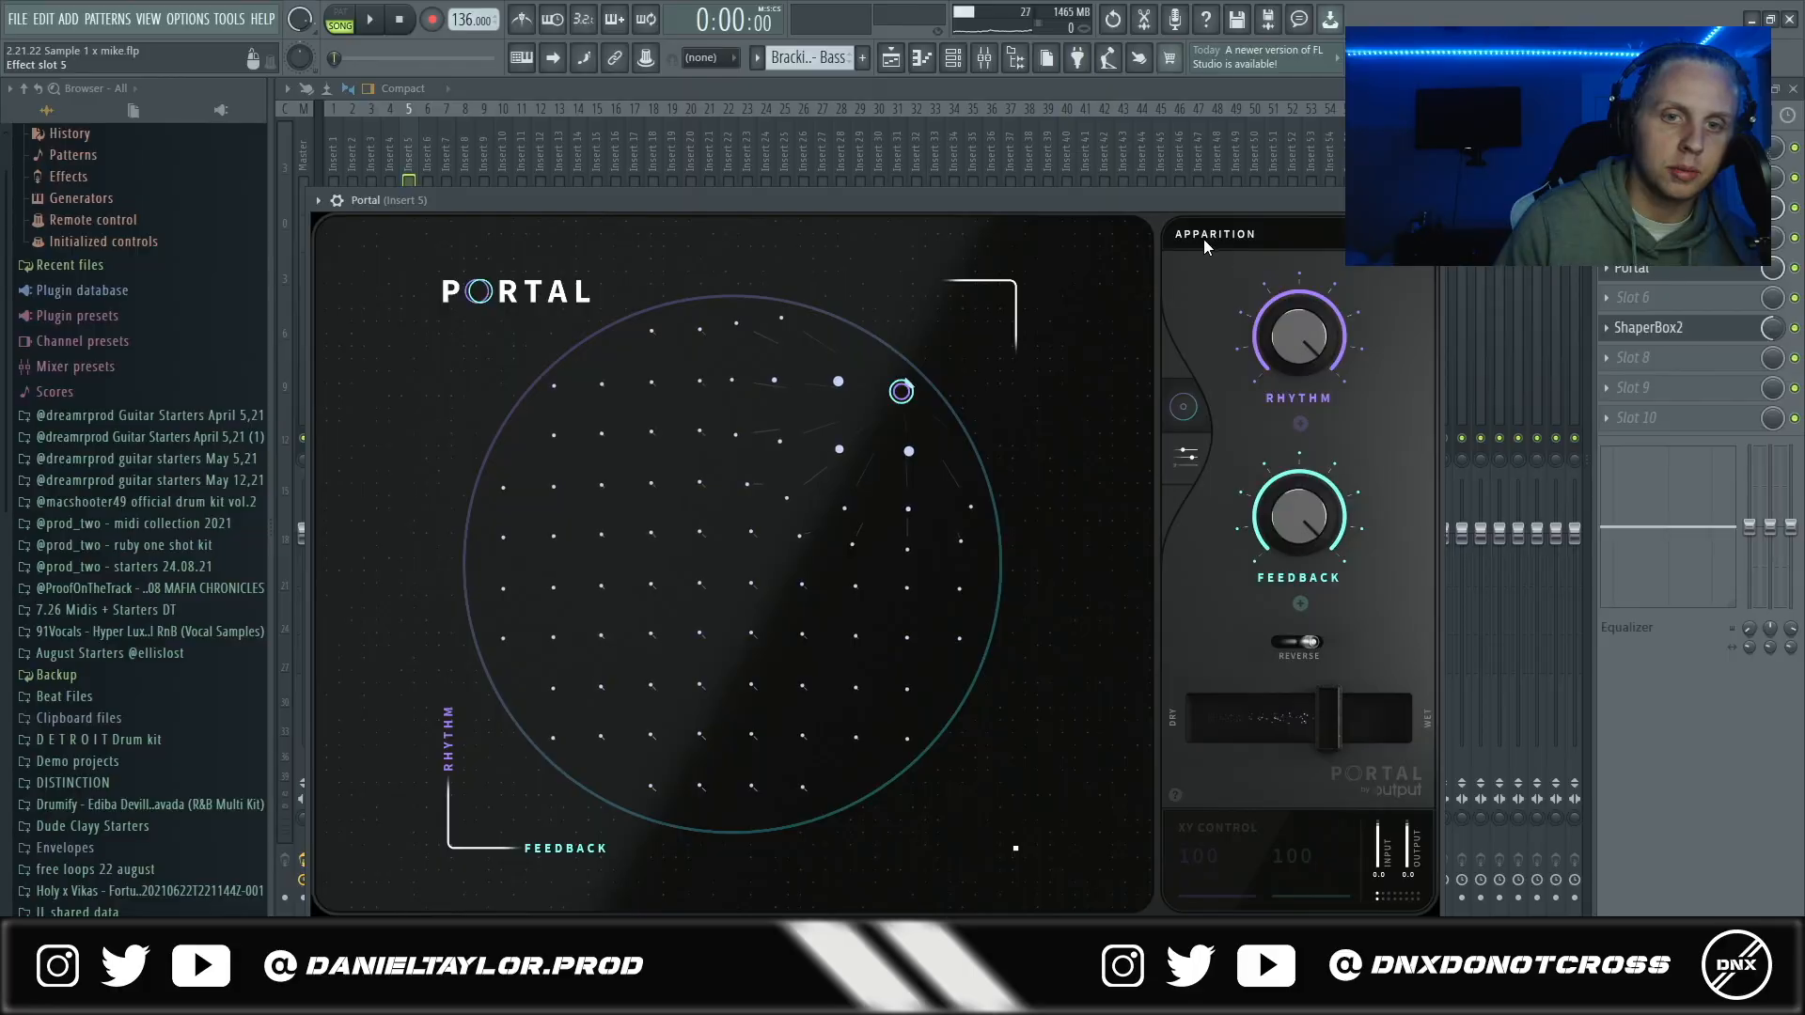
pyautogui.click(1201, 237)
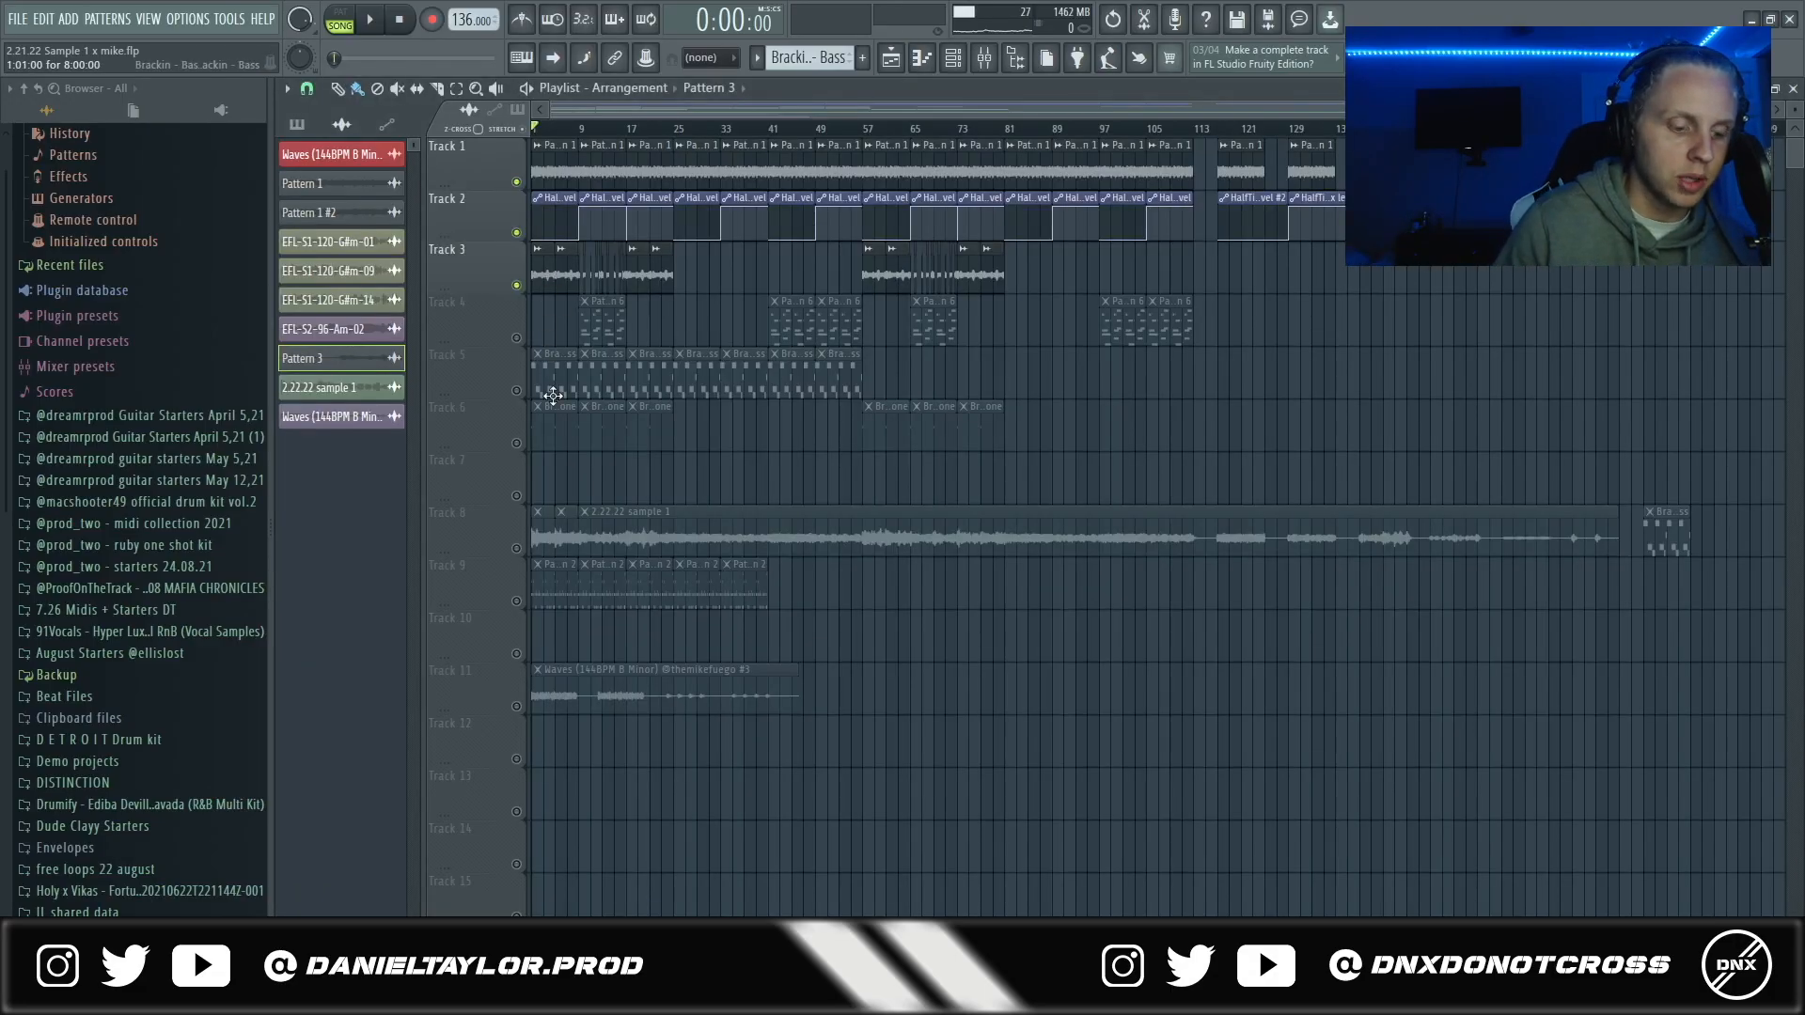
# - Solo track 3 in the playlist and play its Pattern 3 clips from the start
pyautogui.scroll(3, 552, 396)
pyautogui.rightClick(517, 285)
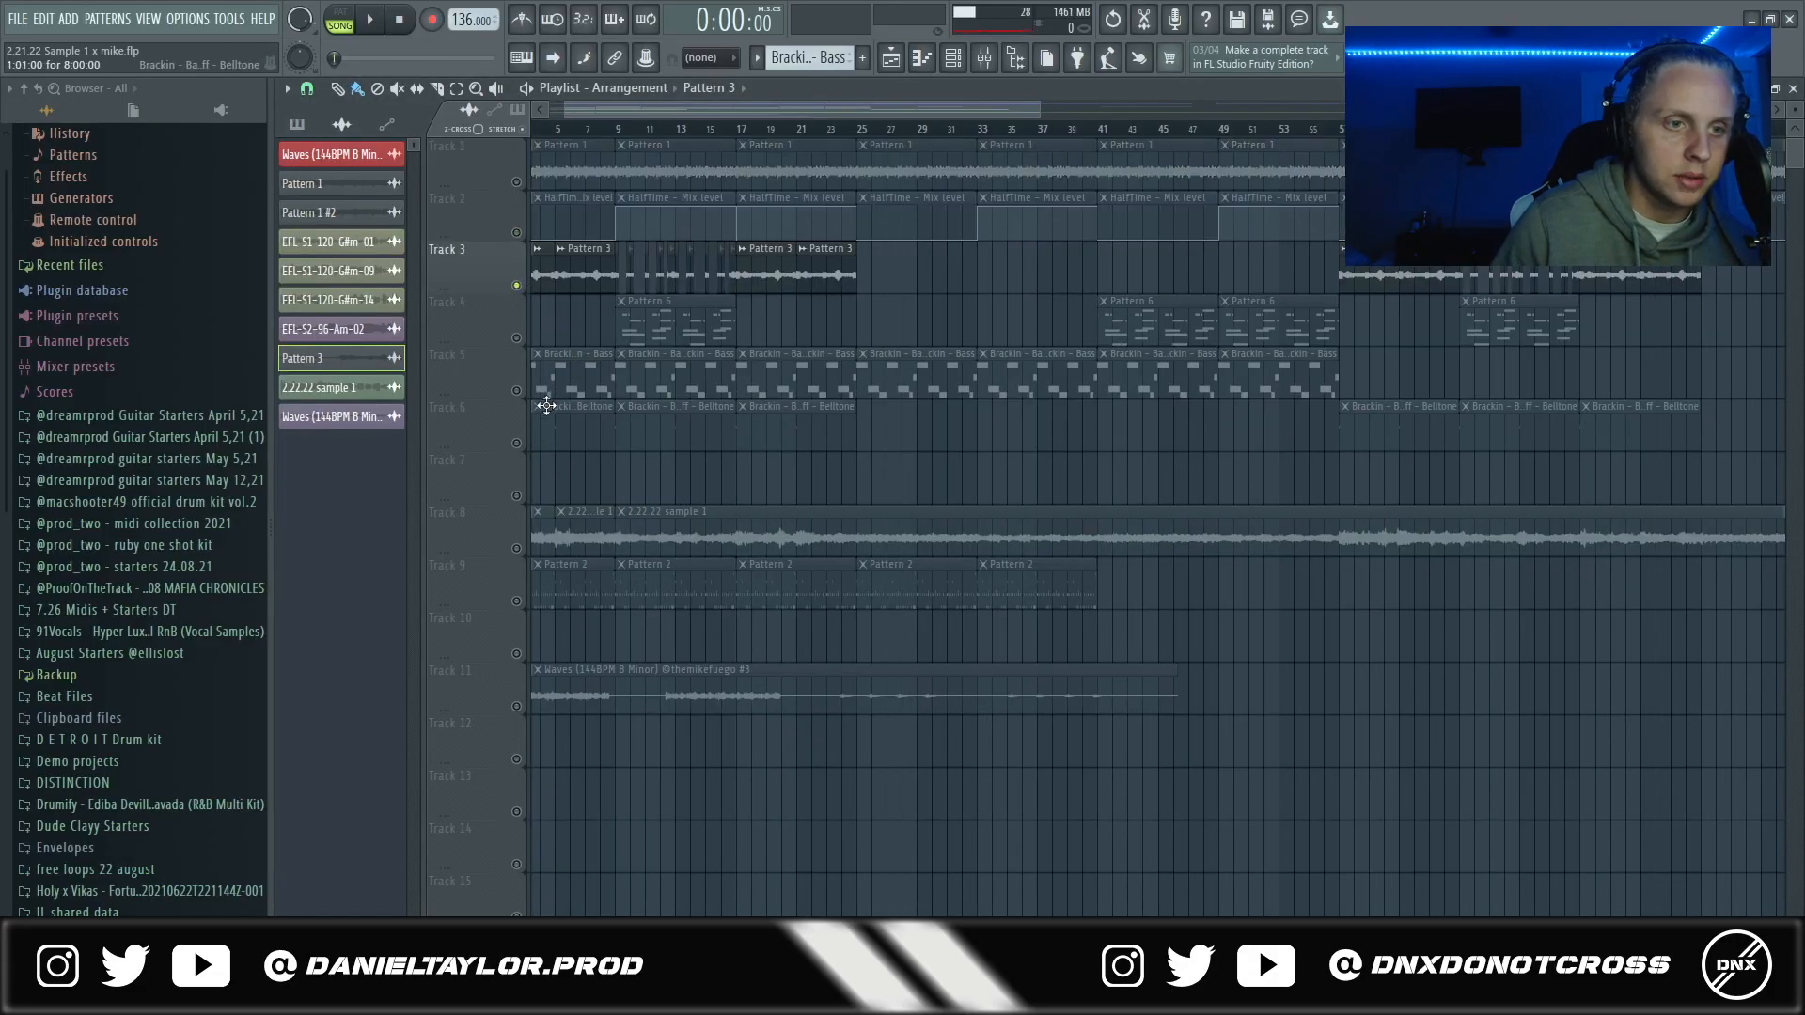
pyautogui.moveTo(570, 110); pyautogui.dragTo(370, 116)
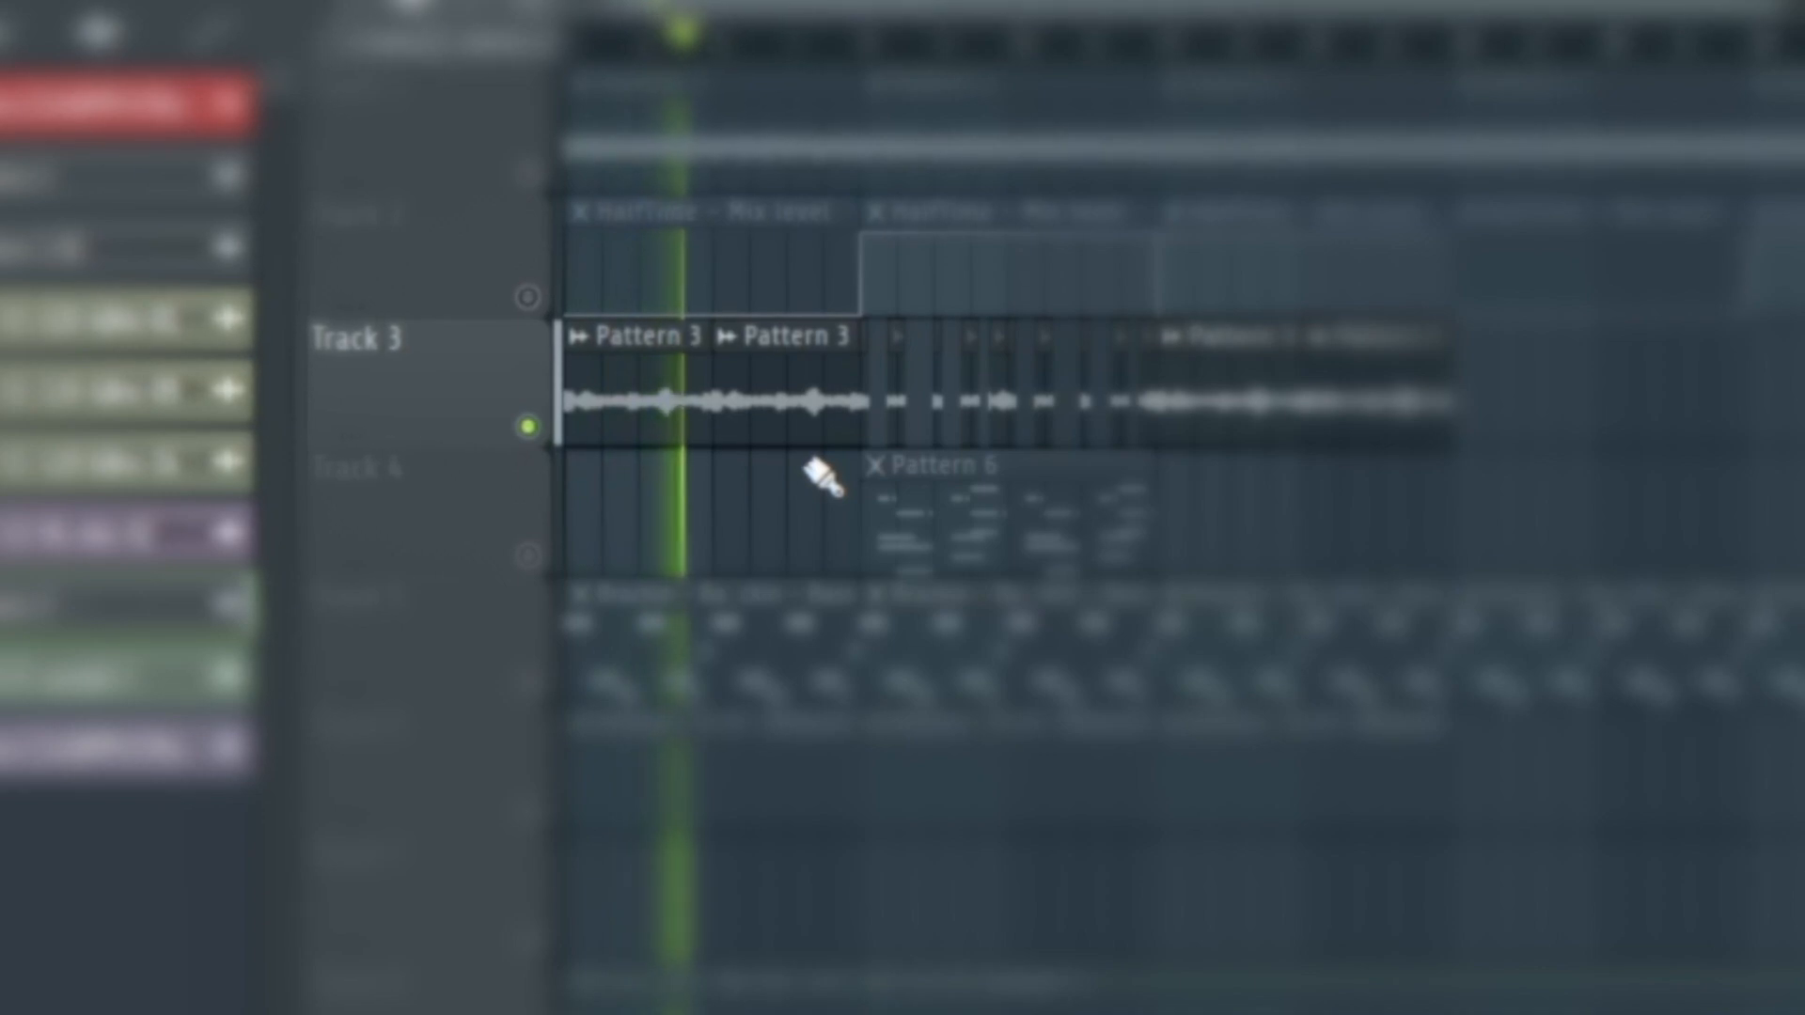
pyautogui.press('space')
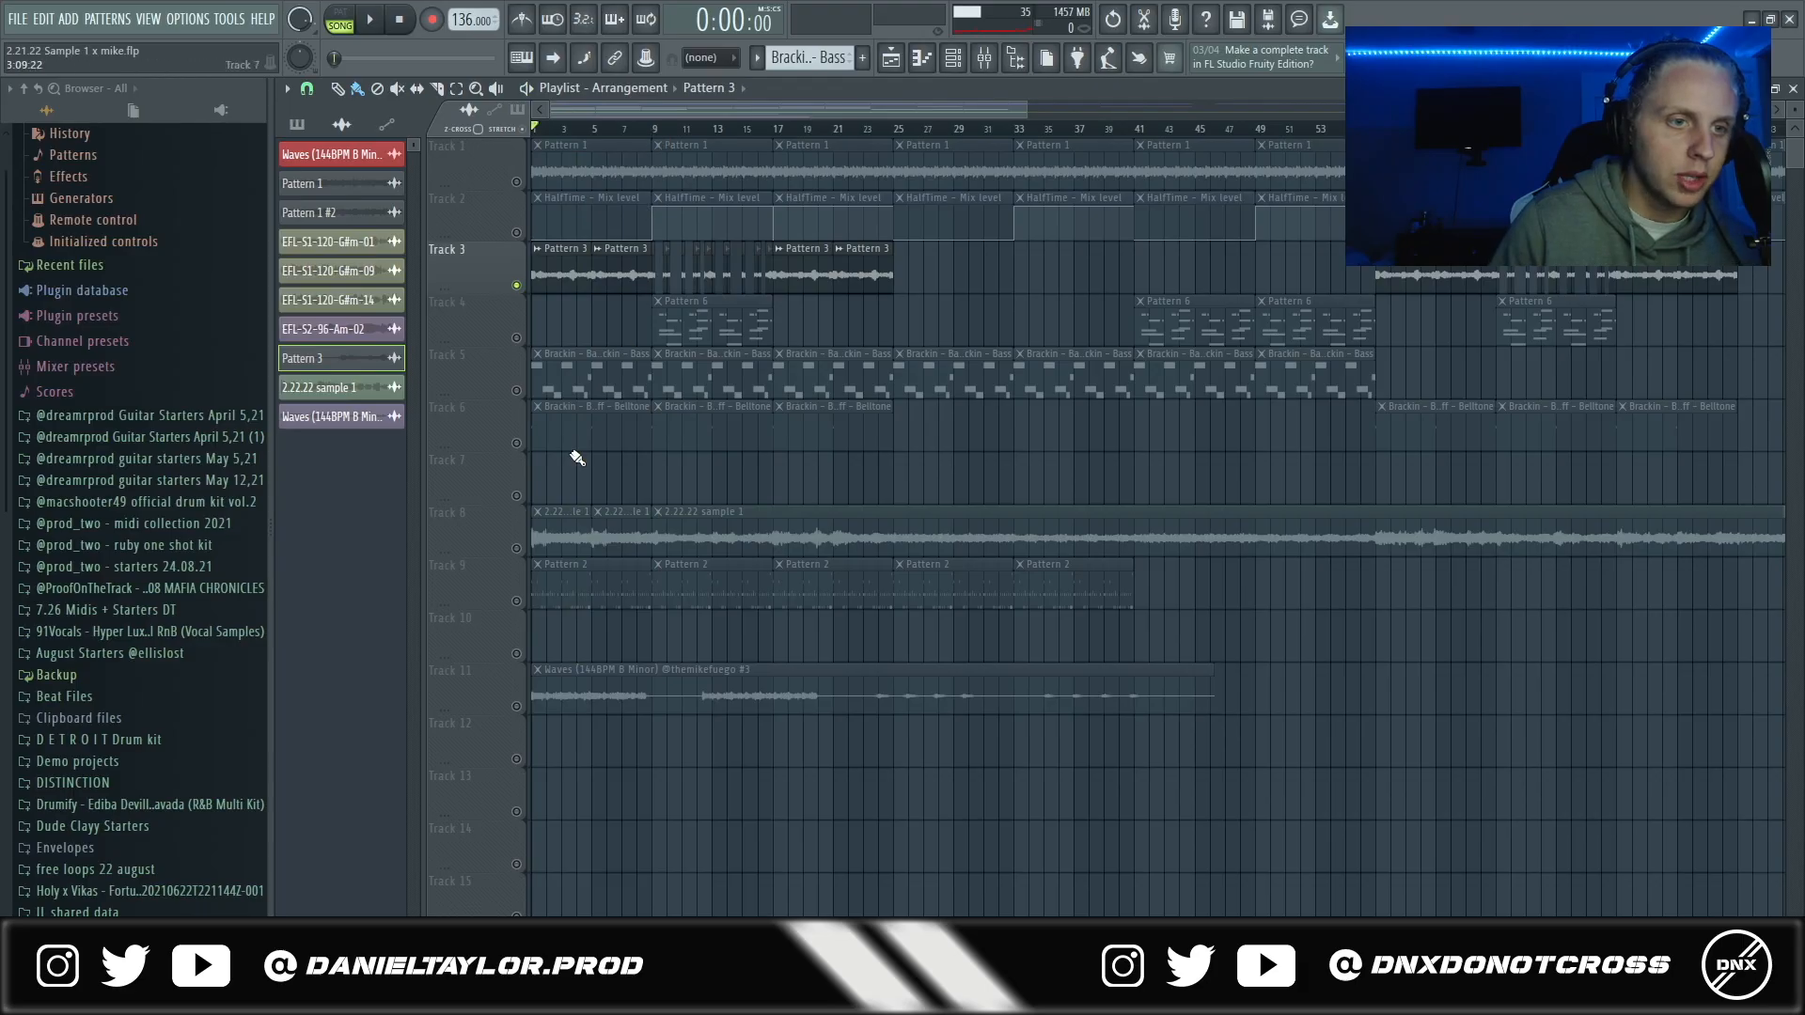
pyautogui.scroll(3, 569, 453)
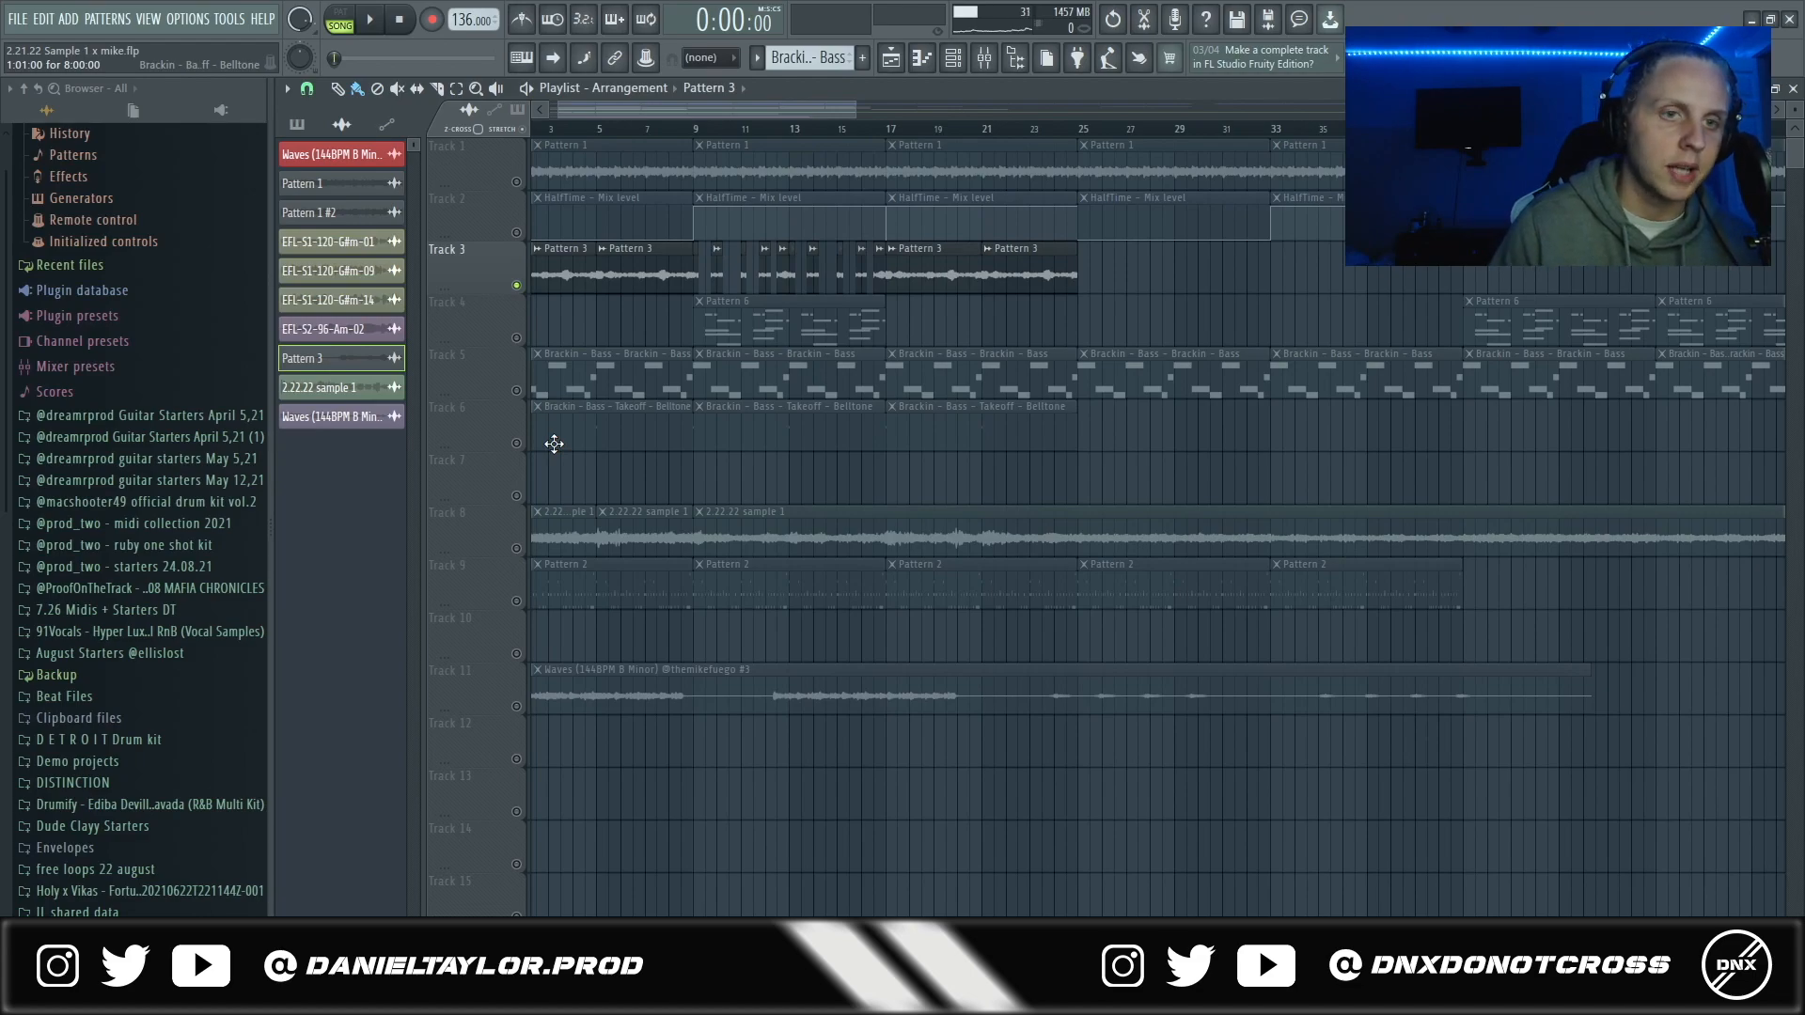
# - Play the soloed track 3's chopped Pattern 3 clips from bar 9
pyautogui.click(694, 129)
pyautogui.scroll(5, 657, 409)
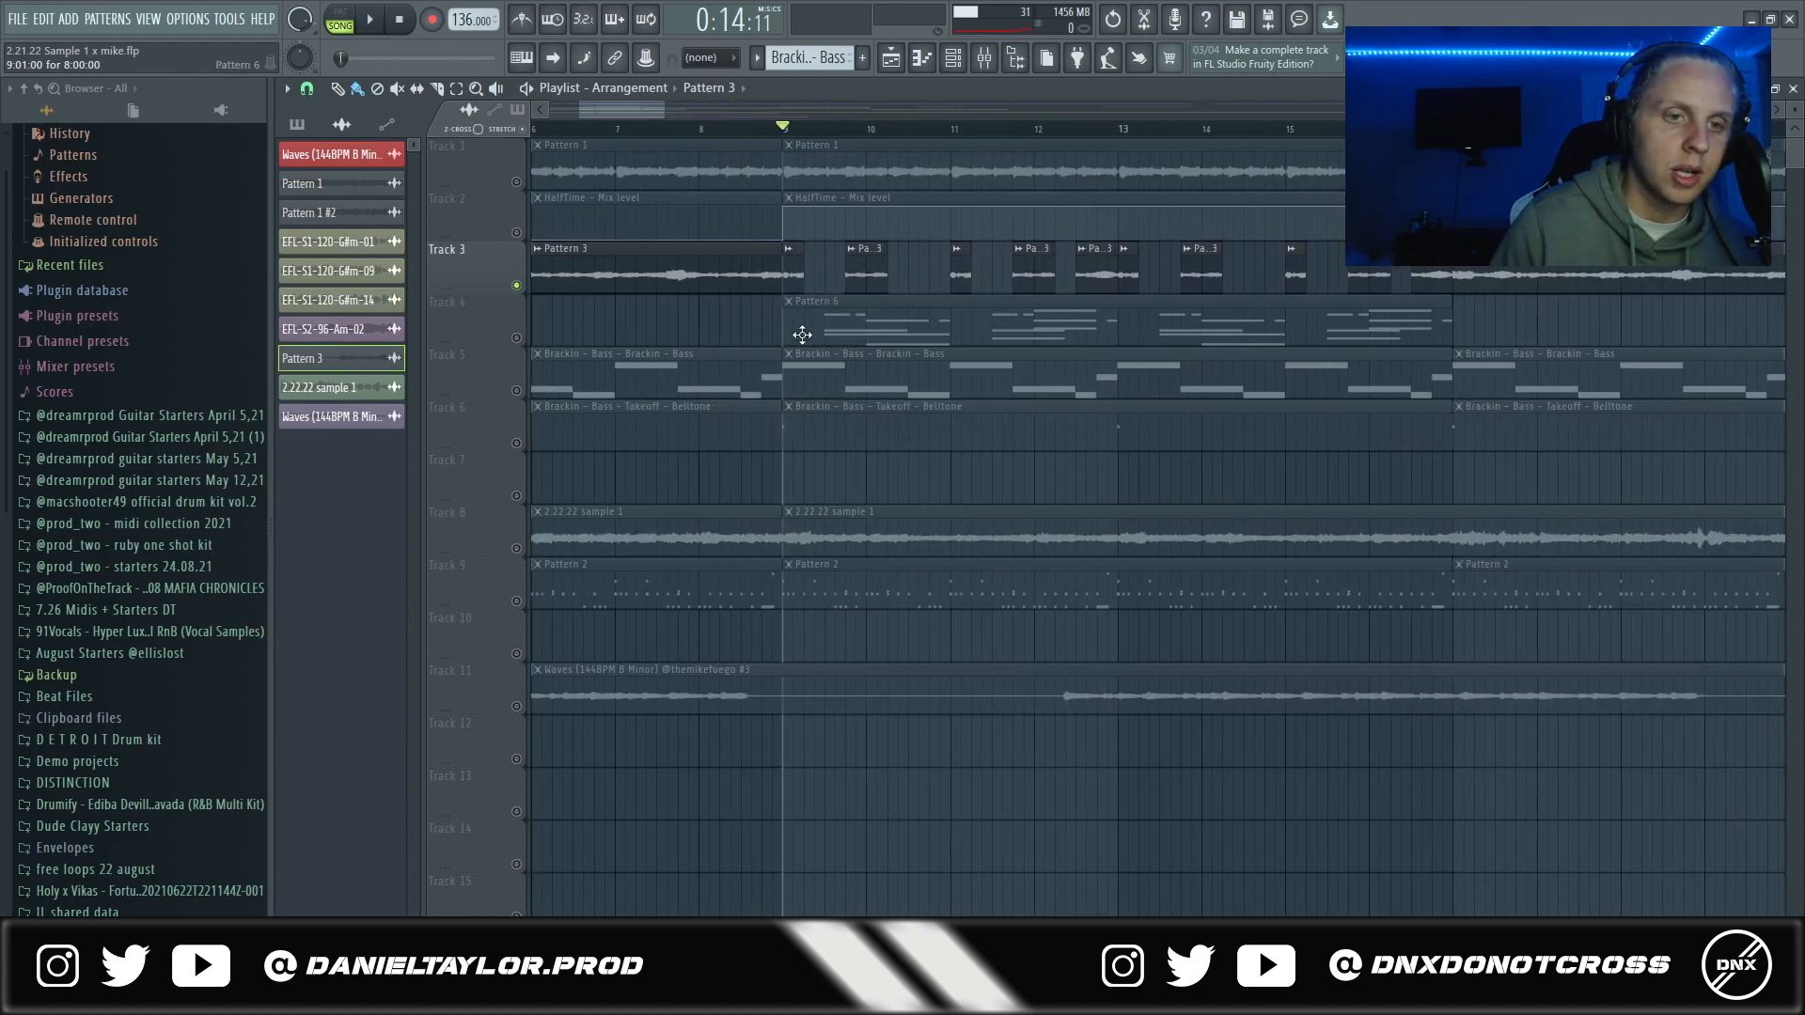
pyautogui.scroll(-5, 762, 301)
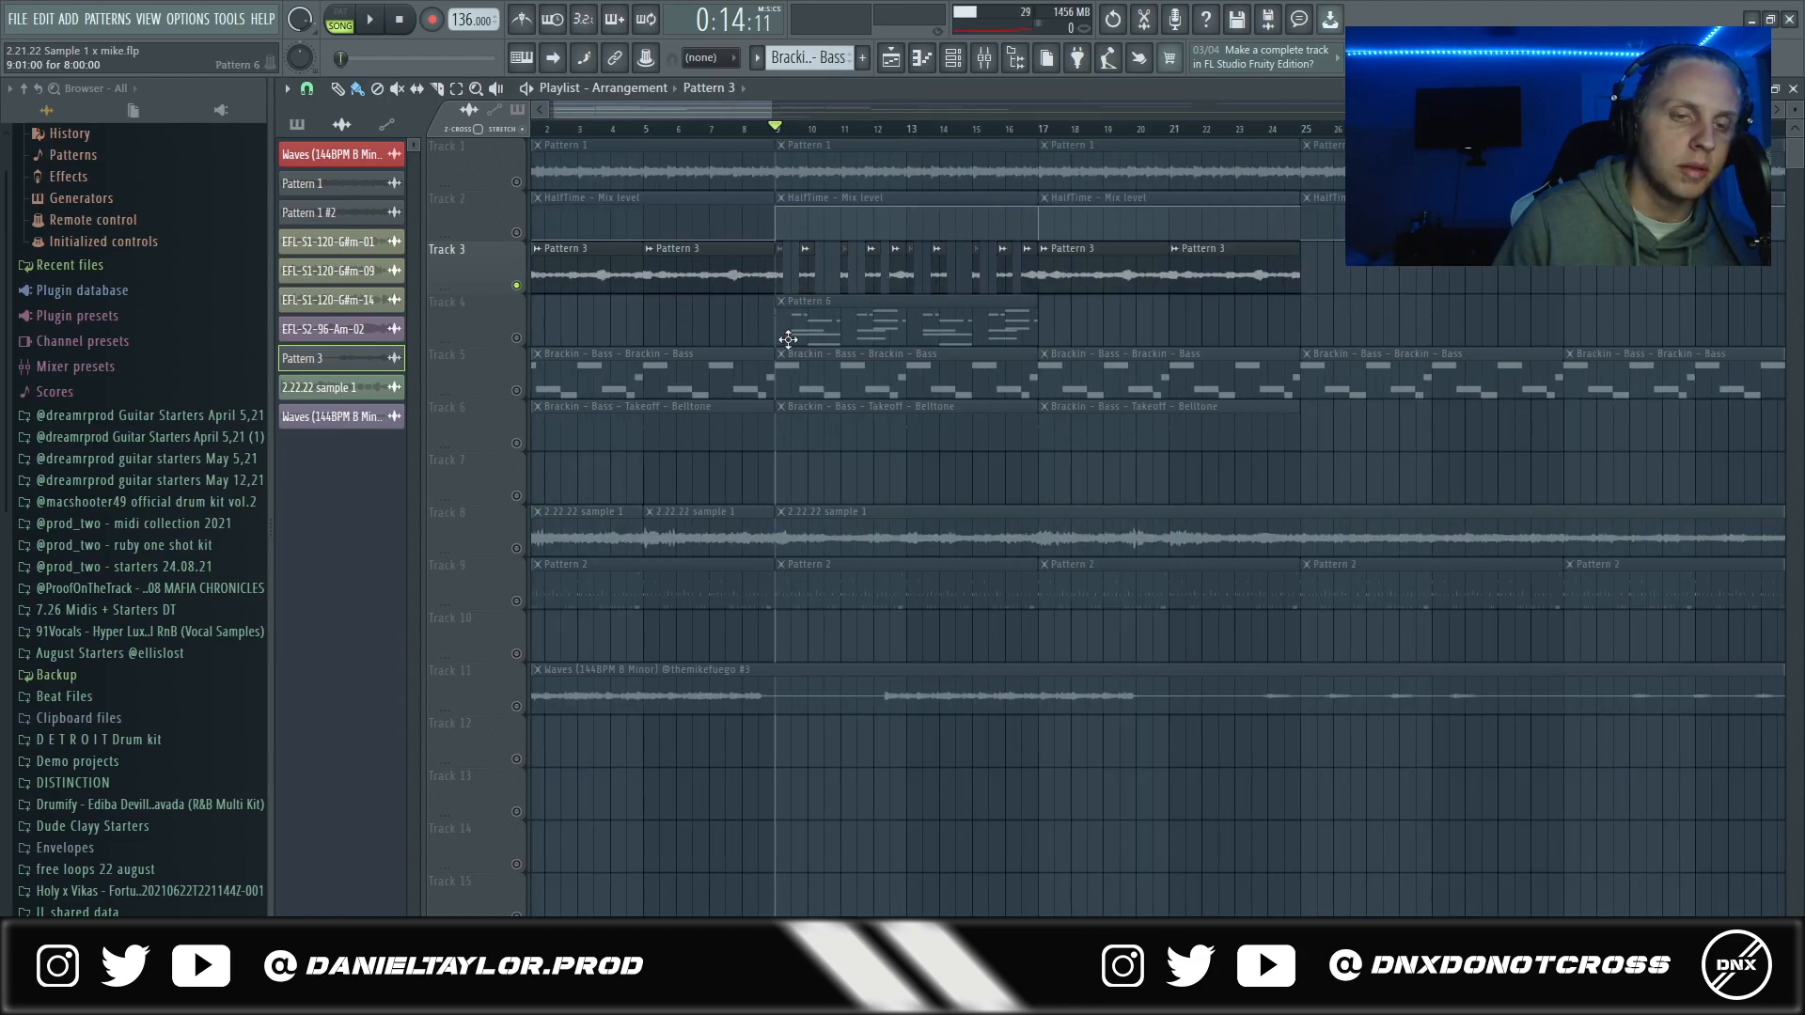
pyautogui.press('space')
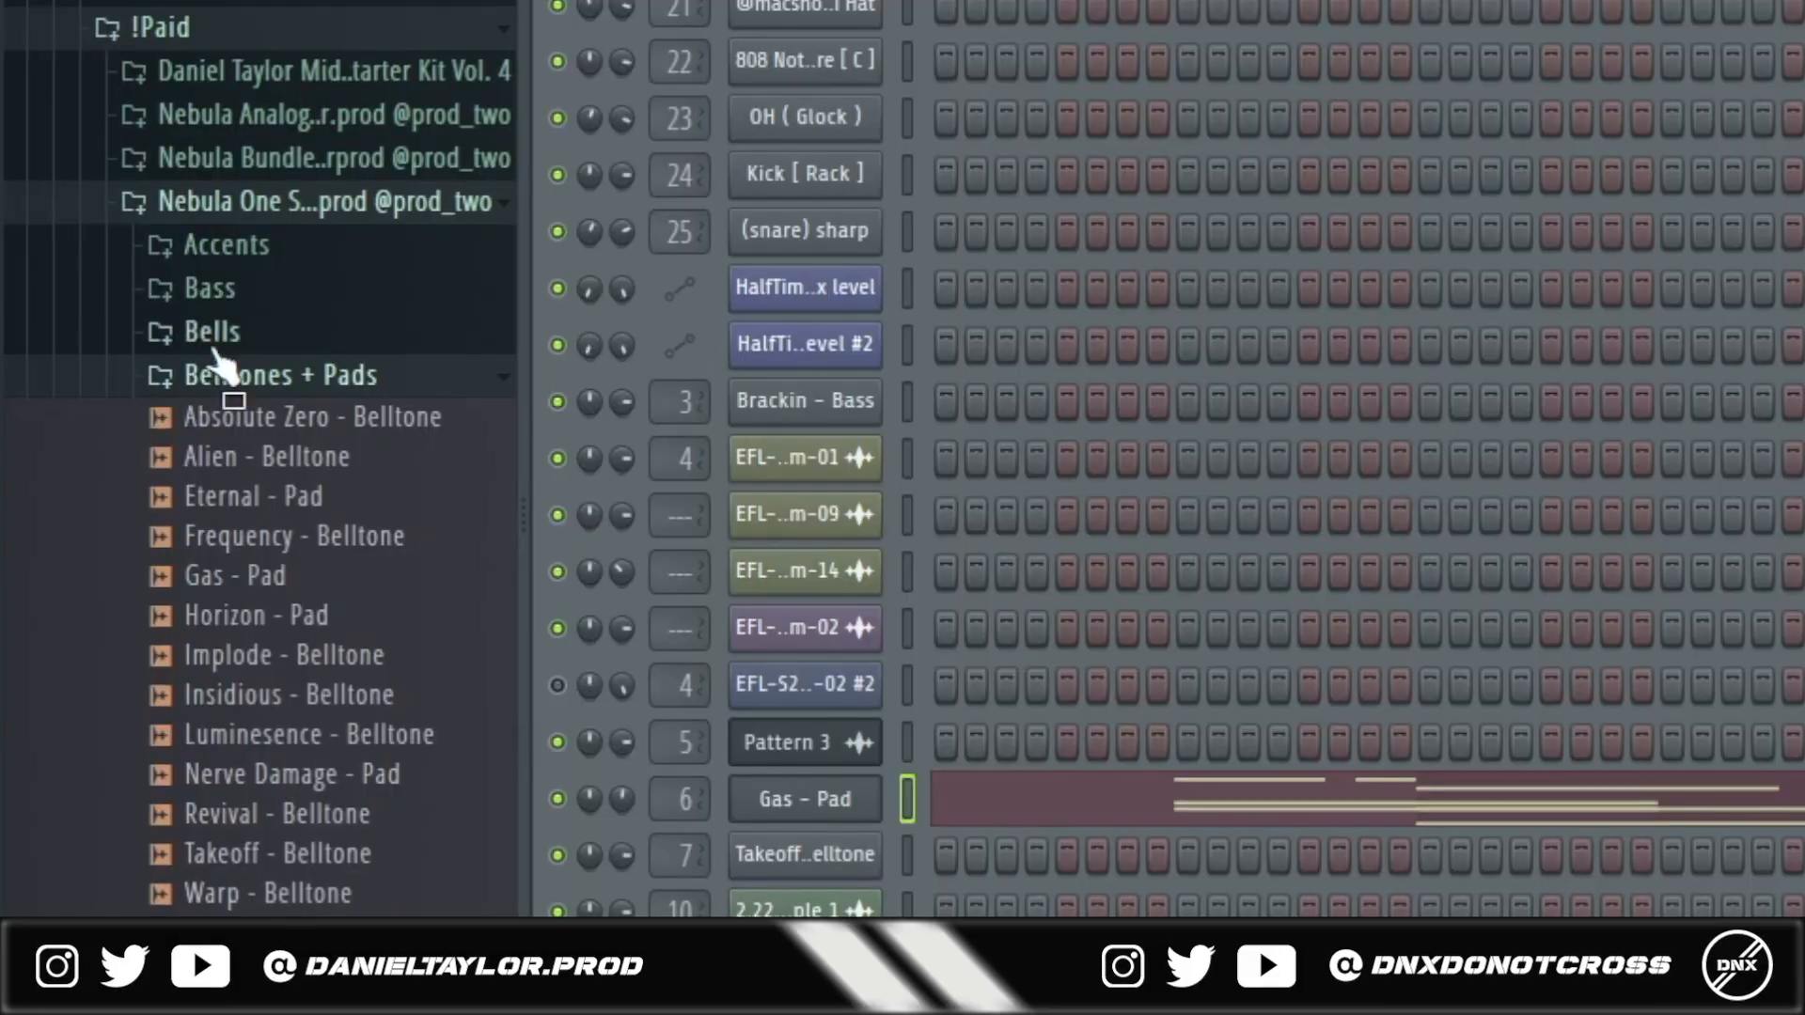
# - Browse the Nebula one-shot pack's Belltones + Pads folder and open the Gas - Pad channel of Pattern 6
pyautogui.click(231, 370)
pyautogui.click(272, 376)
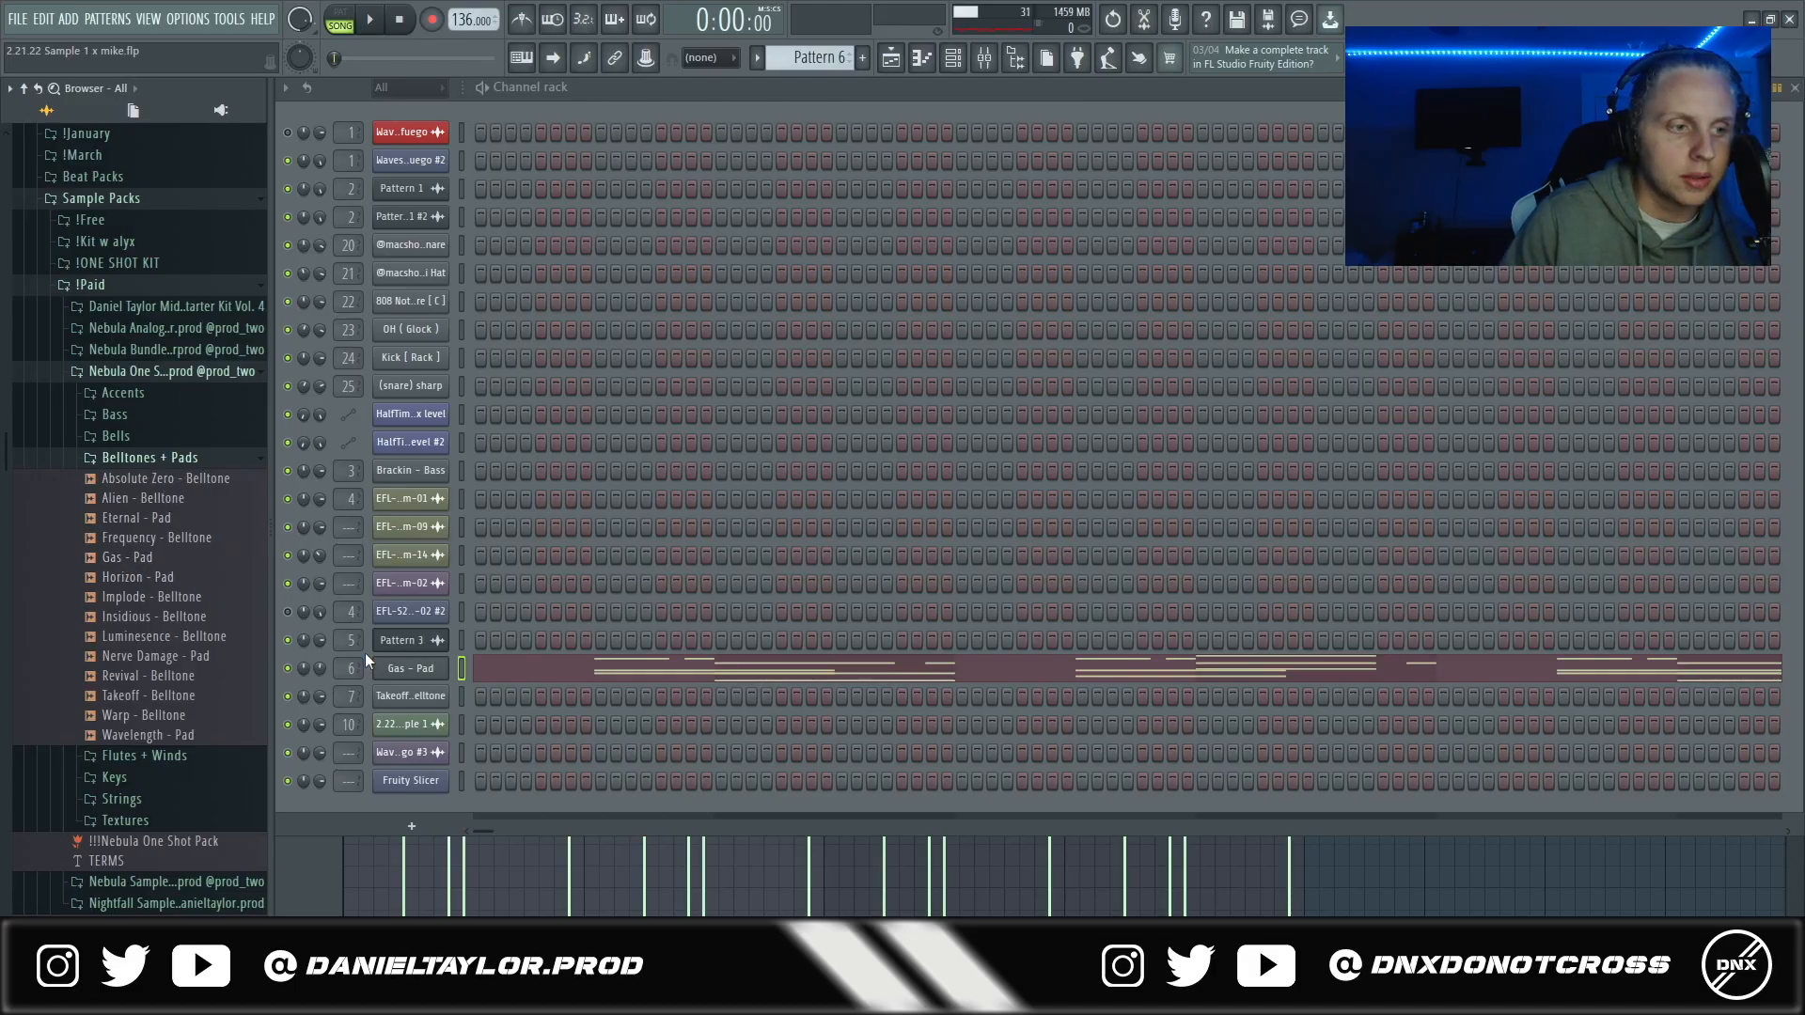
pyautogui.click(434, 668)
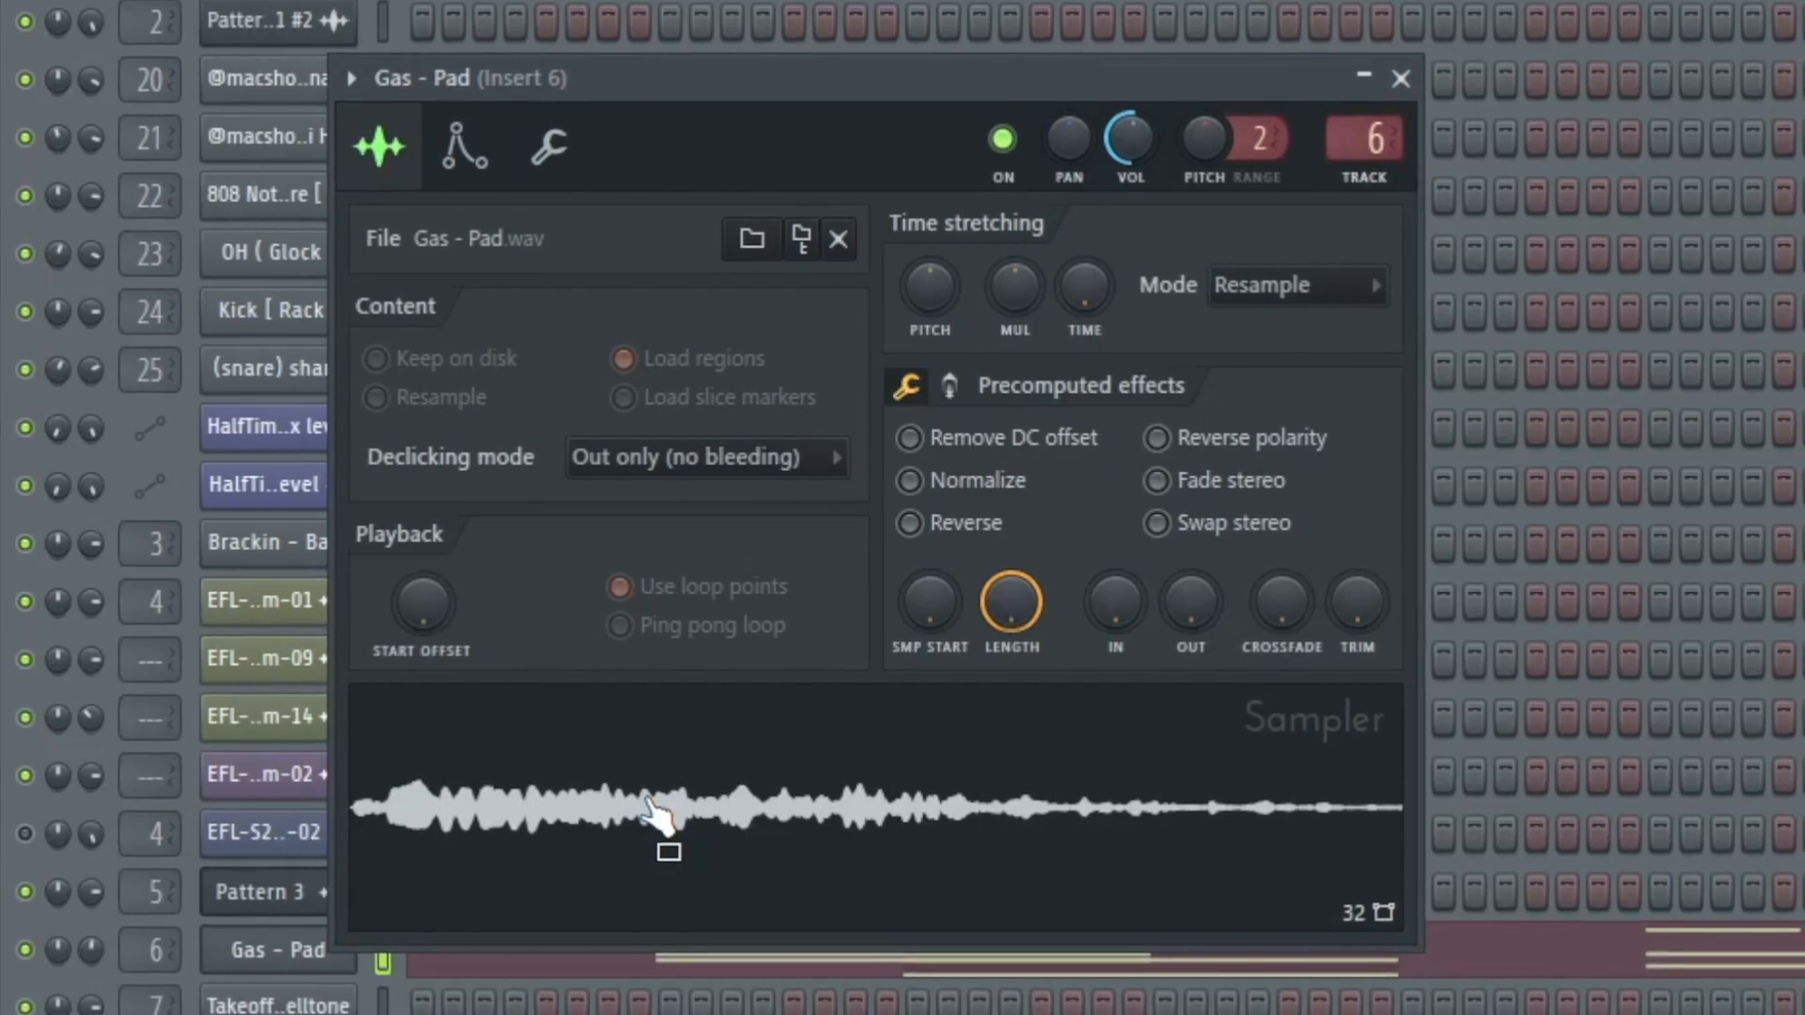
pyautogui.click(590, 590)
# - Examine the effects on Gas - Pad's mixer insert, including ValhallaSupermassive, and return to the channel rack
pyautogui.click(1001, 62)
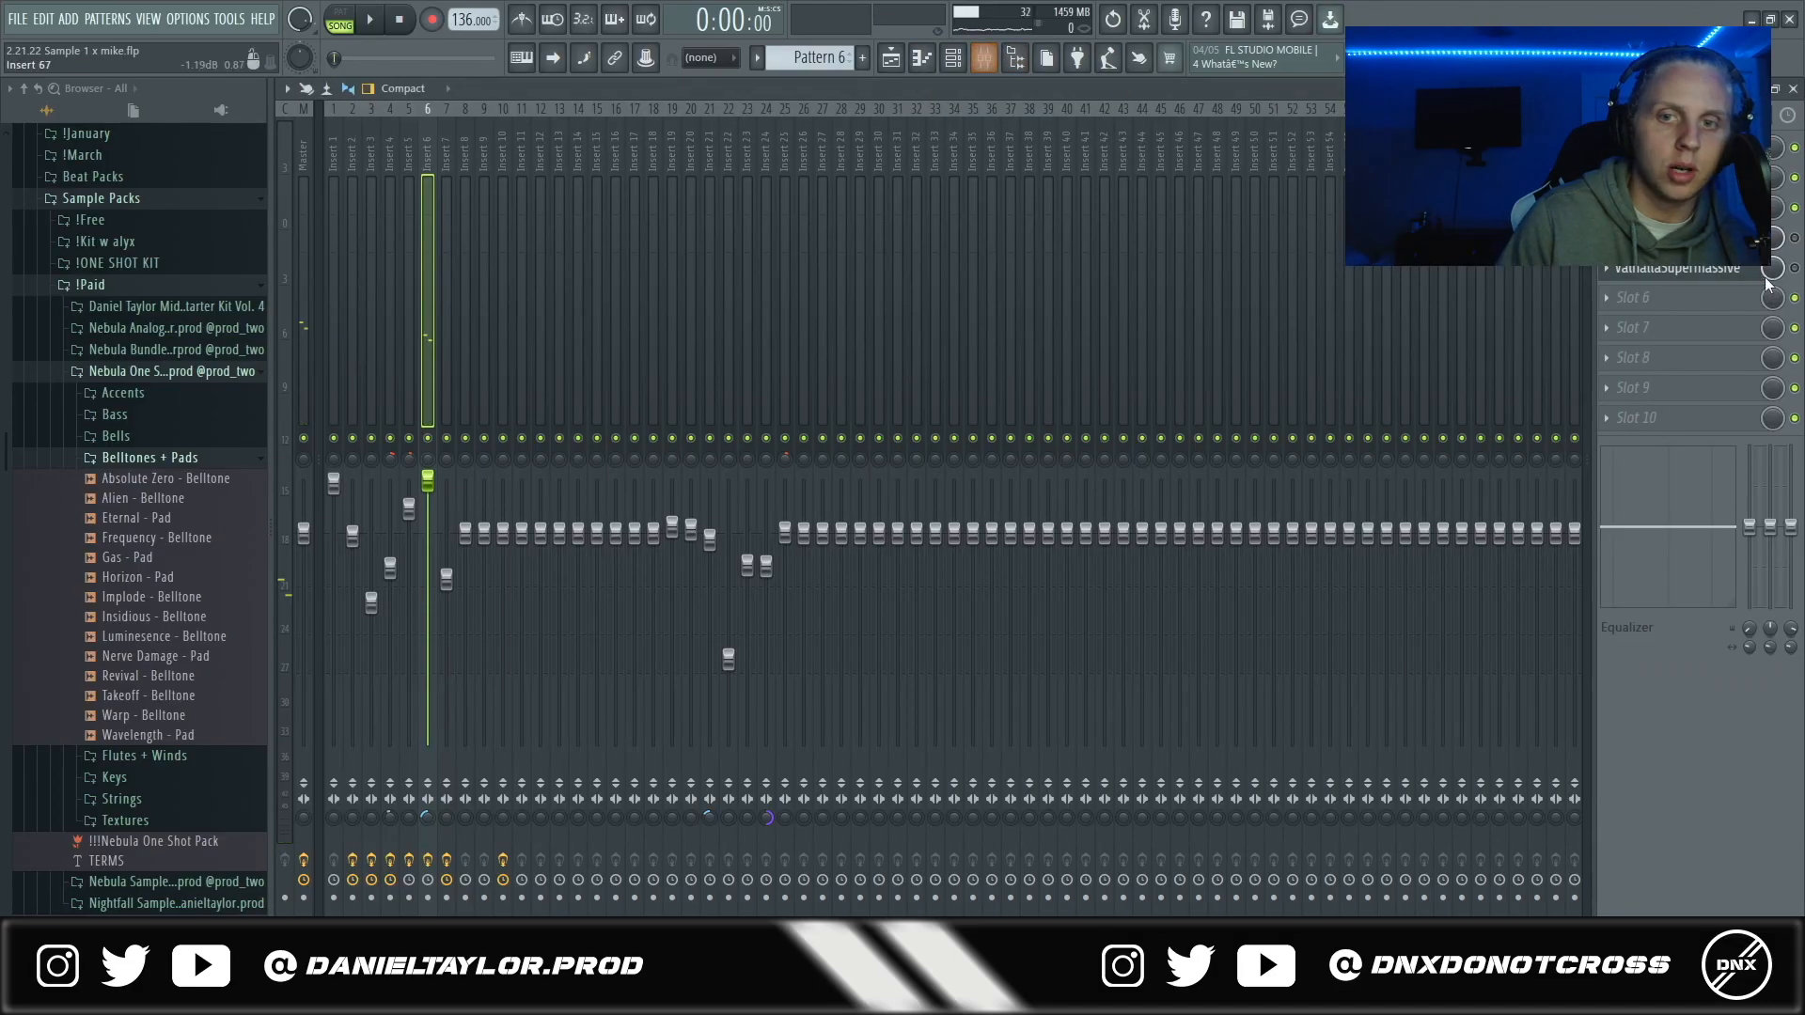
pyautogui.click(889, 58)
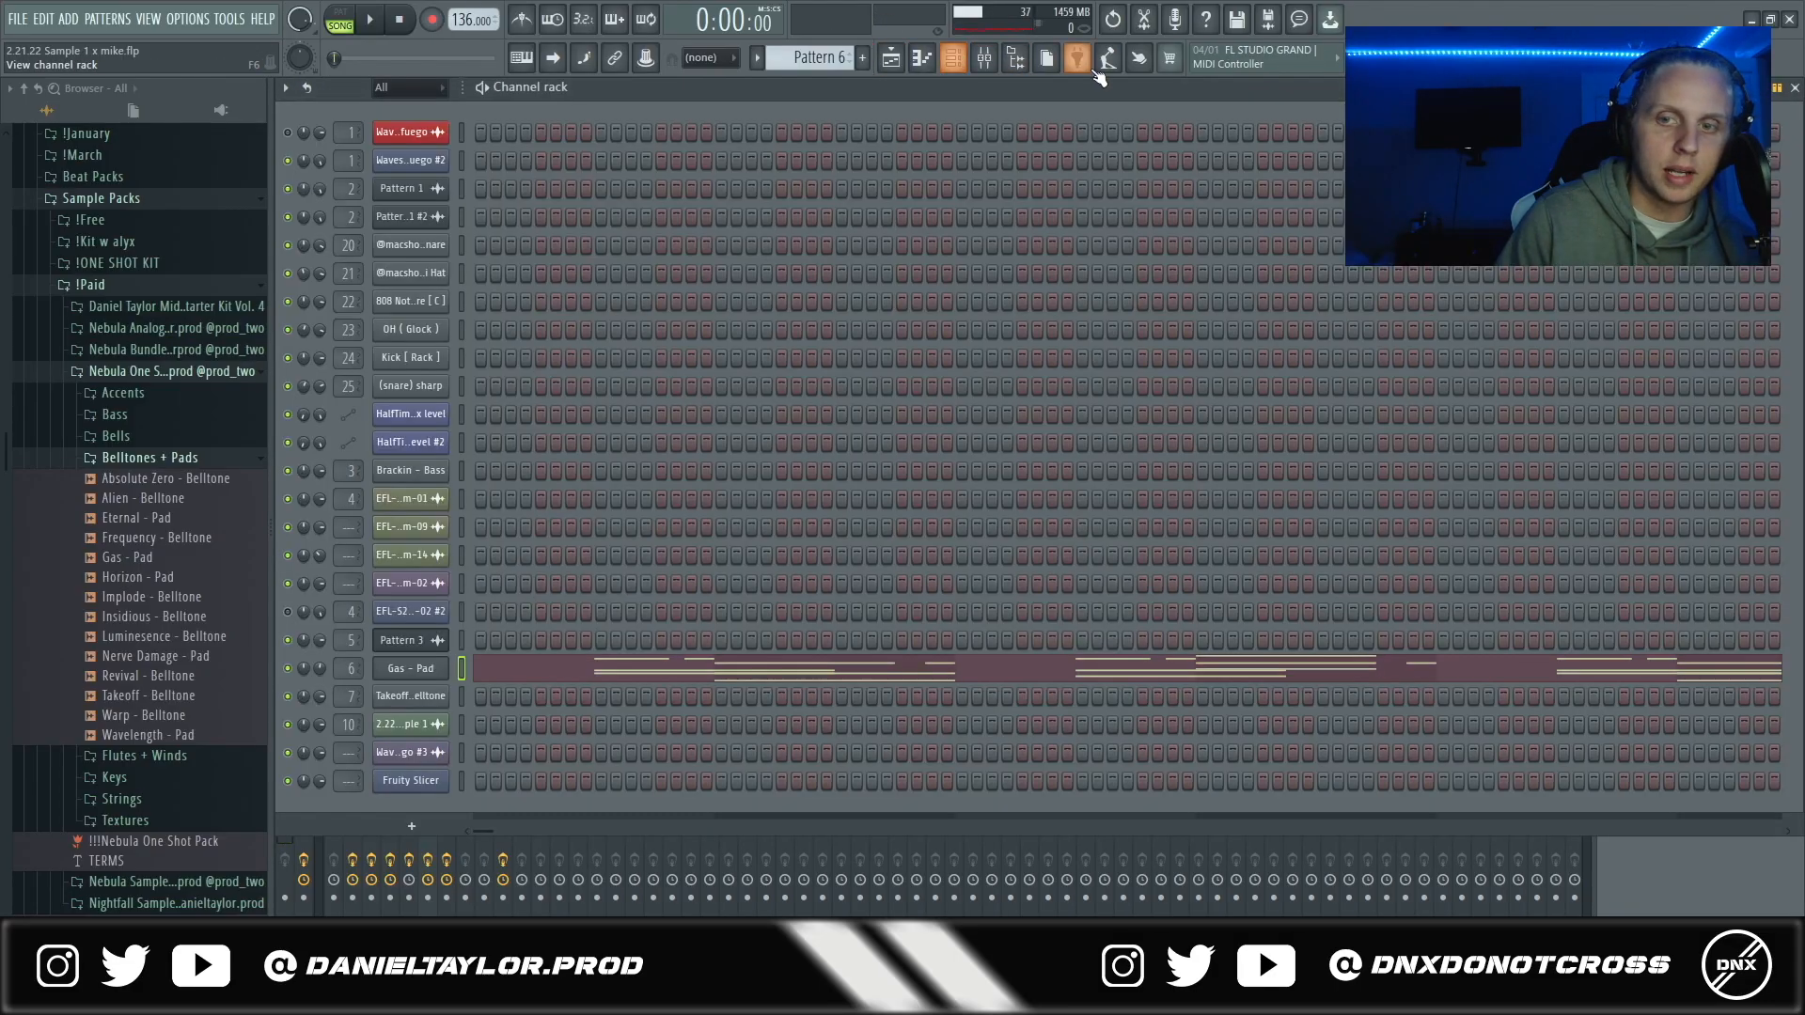
pyautogui.click(985, 58)
pyautogui.click(1699, 272)
pyautogui.click(923, 64)
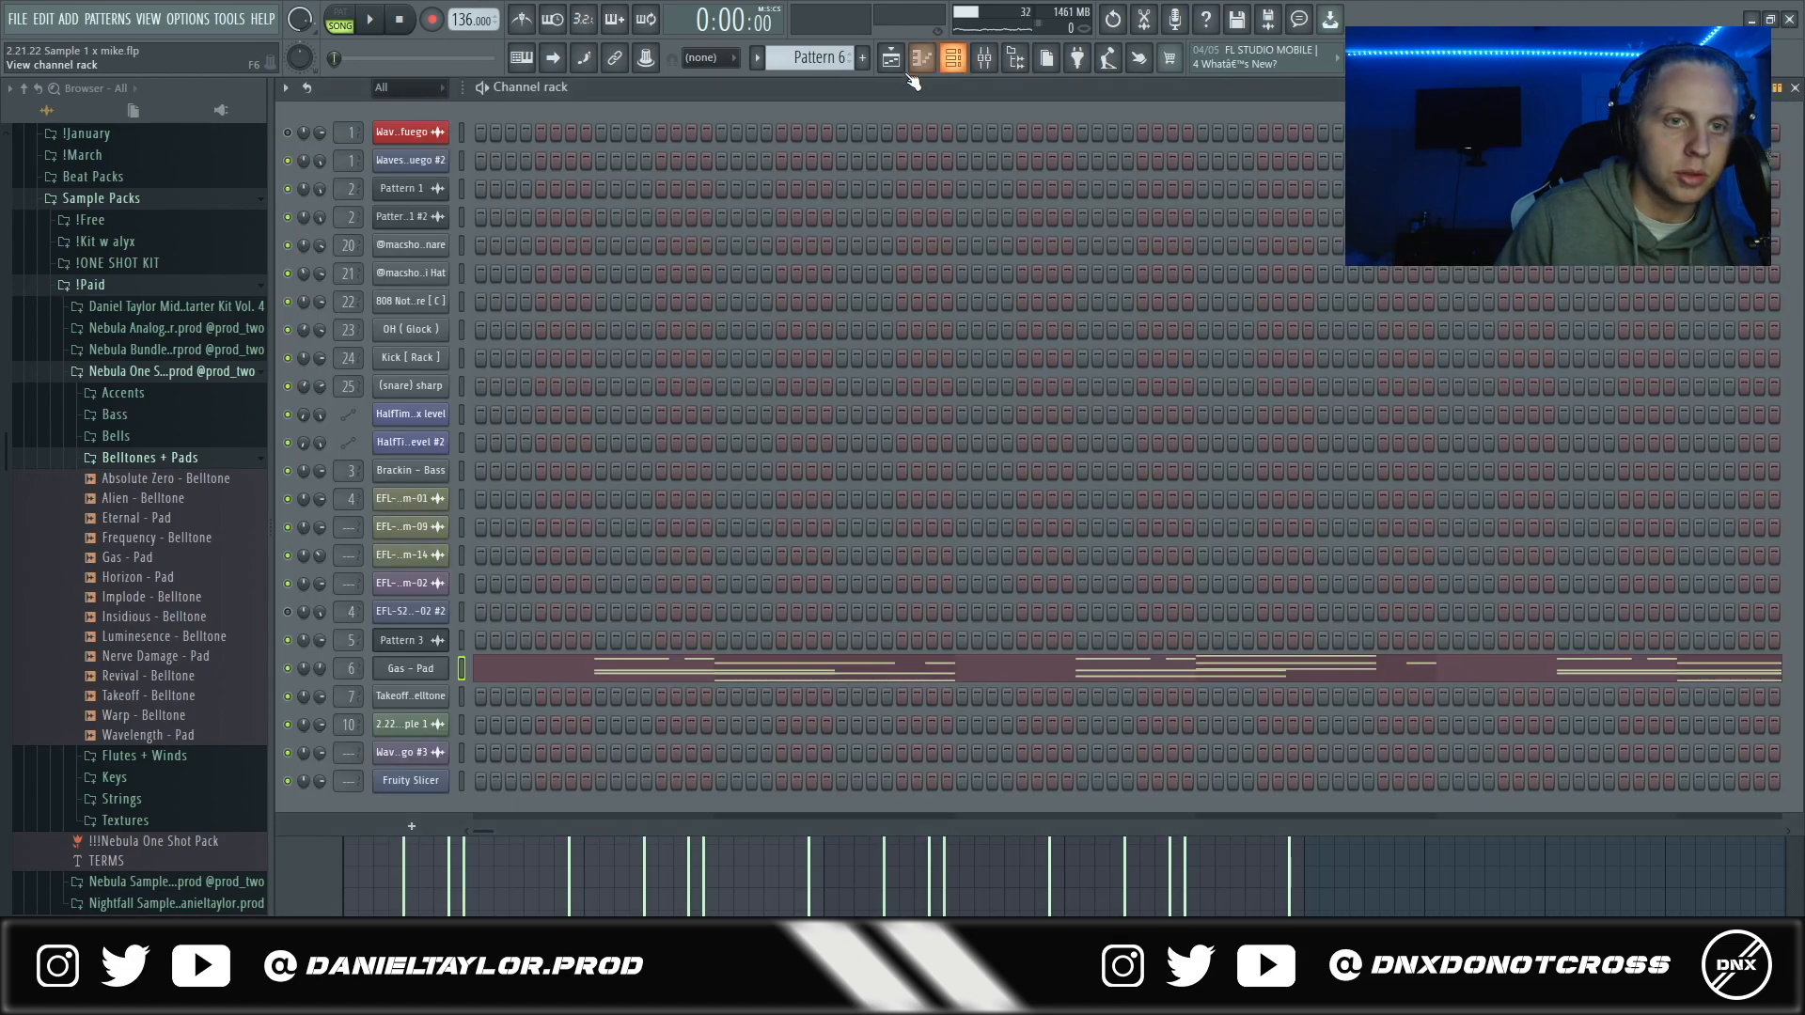
# - Open Gas - Pad's piano roll and highlight the melody and chord notes of the first phrase in bars 1 and 2
pyautogui.click(515, 670)
pyautogui.scroll(2, 523, 583)
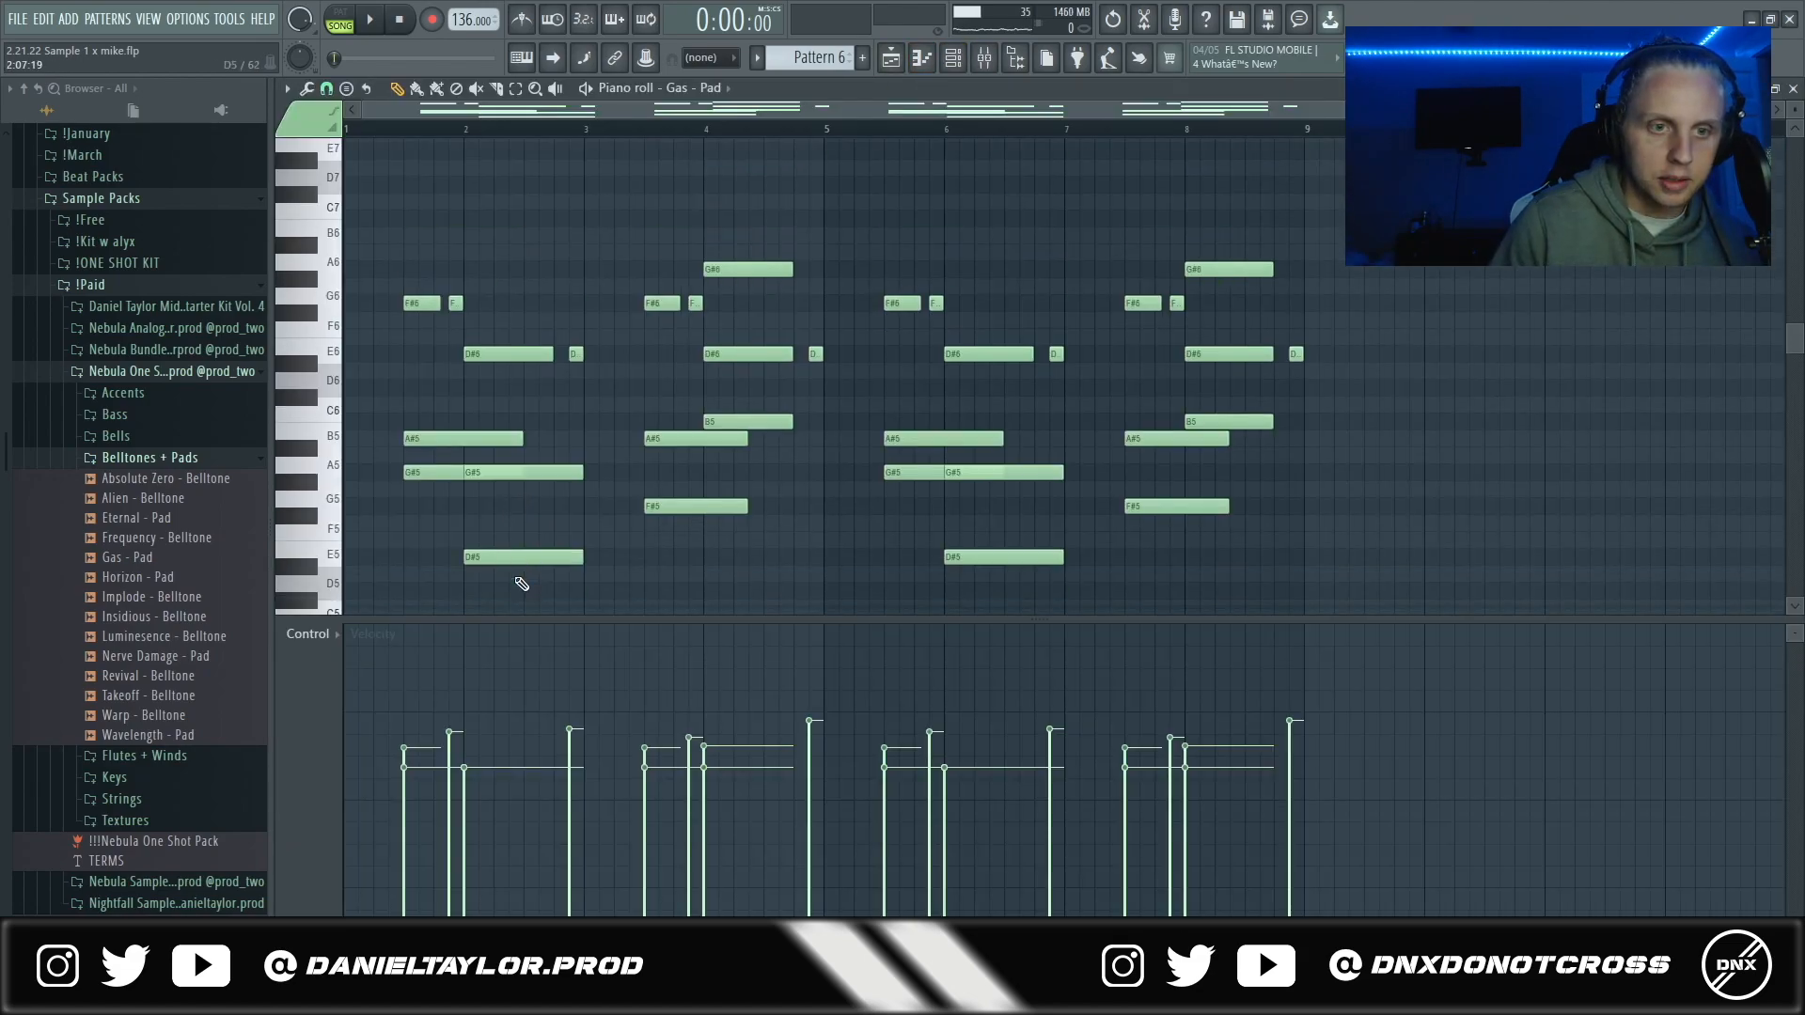
pyautogui.scroll(1, 477, 584)
pyautogui.keyDown('ctrl'); pyautogui.moveTo(364, 173); pyautogui.dragTo(1403, 581); pyautogui.keyUp('ctrl')
pyautogui.keyDown('ctrl'); pyautogui.click(400, 408); pyautogui.keyUp('ctrl')
pyautogui.keyDown('ctrl'); pyautogui.moveTo(375, 212); pyautogui.dragTo(471, 243); pyautogui.keyUp('ctrl')
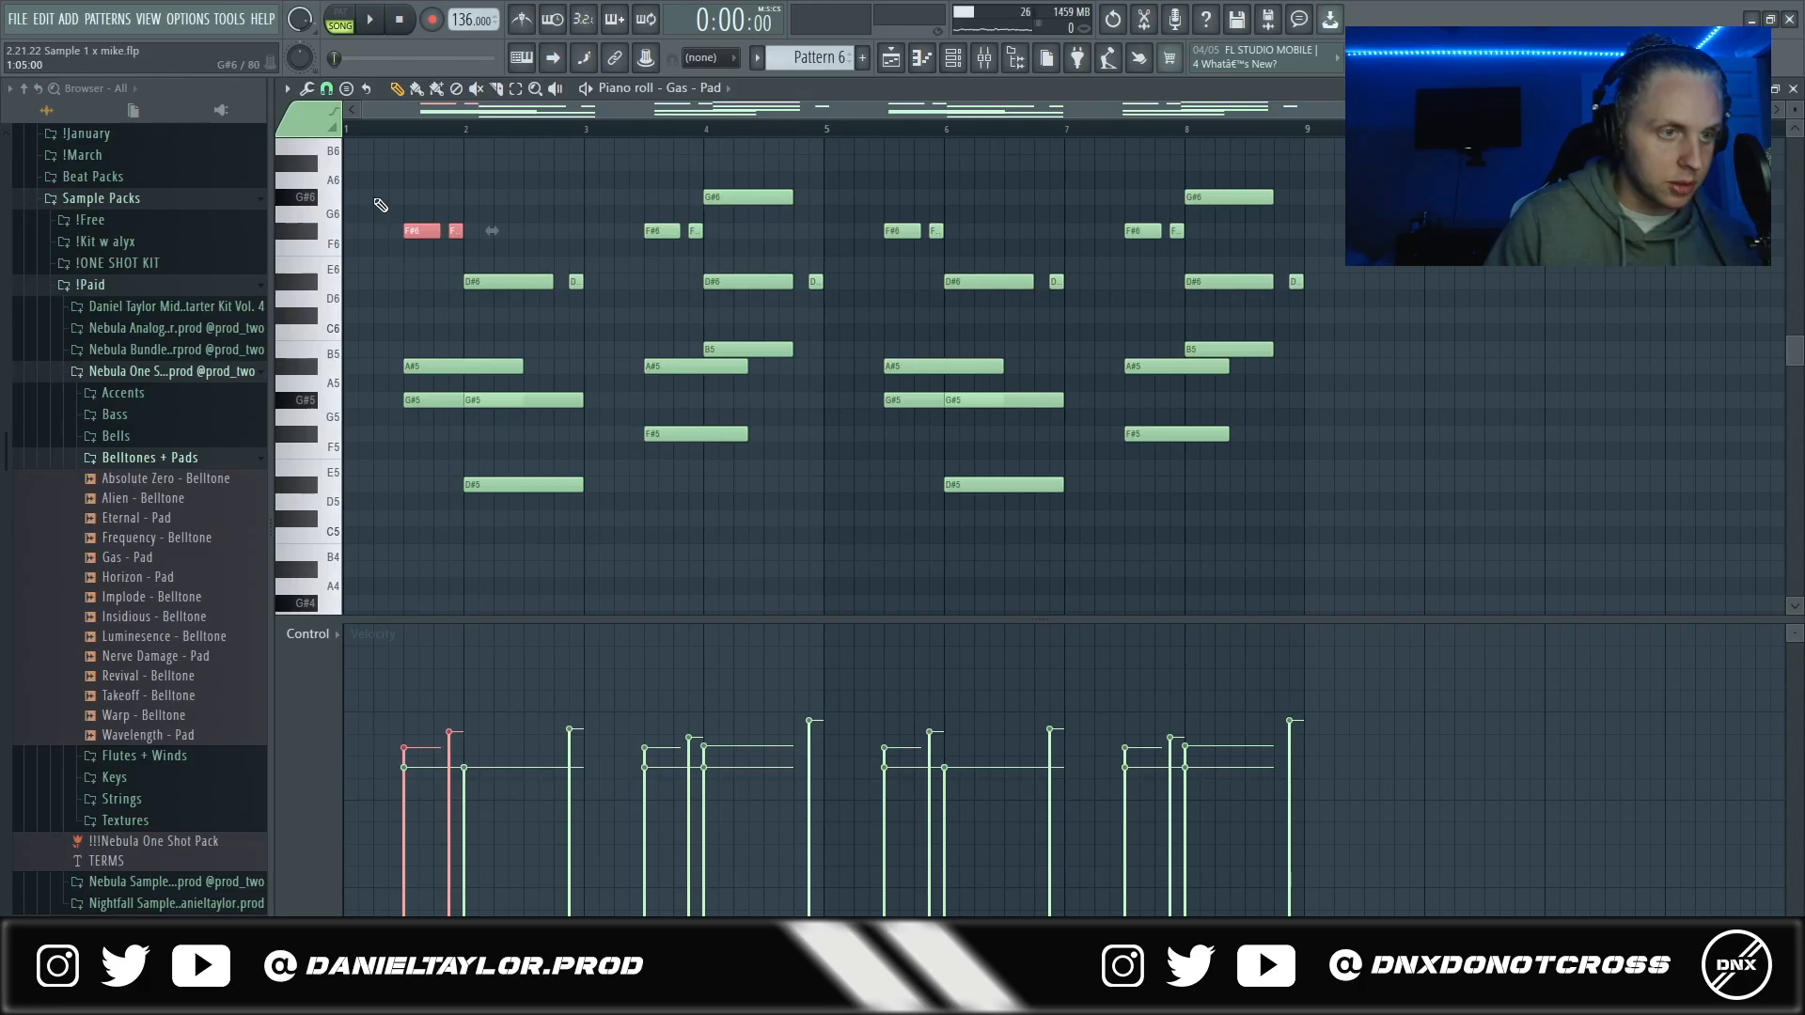
pyautogui.keyDown('ctrl'); pyautogui.moveTo(521, 173); pyautogui.dragTo(673, 636); pyautogui.keyUp('ctrl')
pyautogui.keyDown('ctrl'); pyautogui.moveTo(532, 240); pyautogui.dragTo(558, 599); pyautogui.keyUp('ctrl')
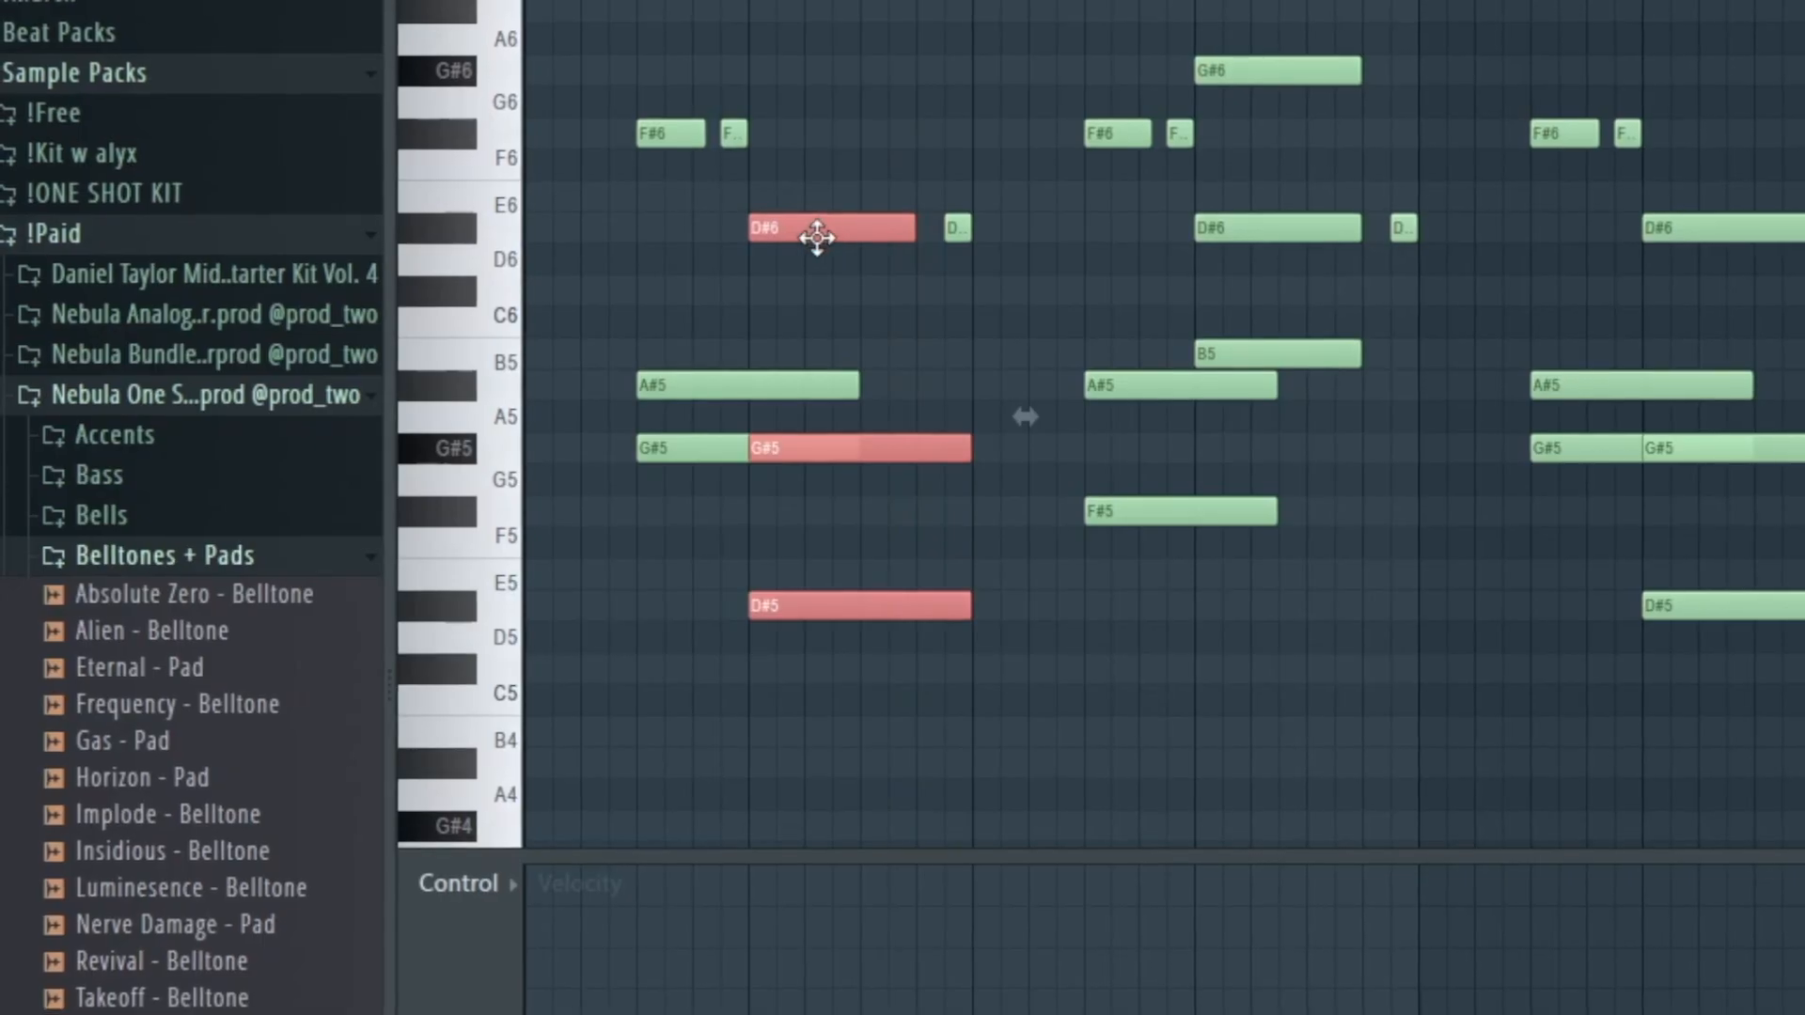
pyautogui.keyDown('ctrl'); pyautogui.moveTo(933, 372); pyautogui.dragTo(936, 496); pyautogui.keyUp('ctrl')
# - Highlight the second phrase in bars 3 and 4, its G#6, D#6 and B5 chord, and the short closing D#6 note
pyautogui.keyDown('ctrl'); pyautogui.moveTo(1018, 34); pyautogui.dragTo(1241, 648); pyautogui.keyUp('ctrl')
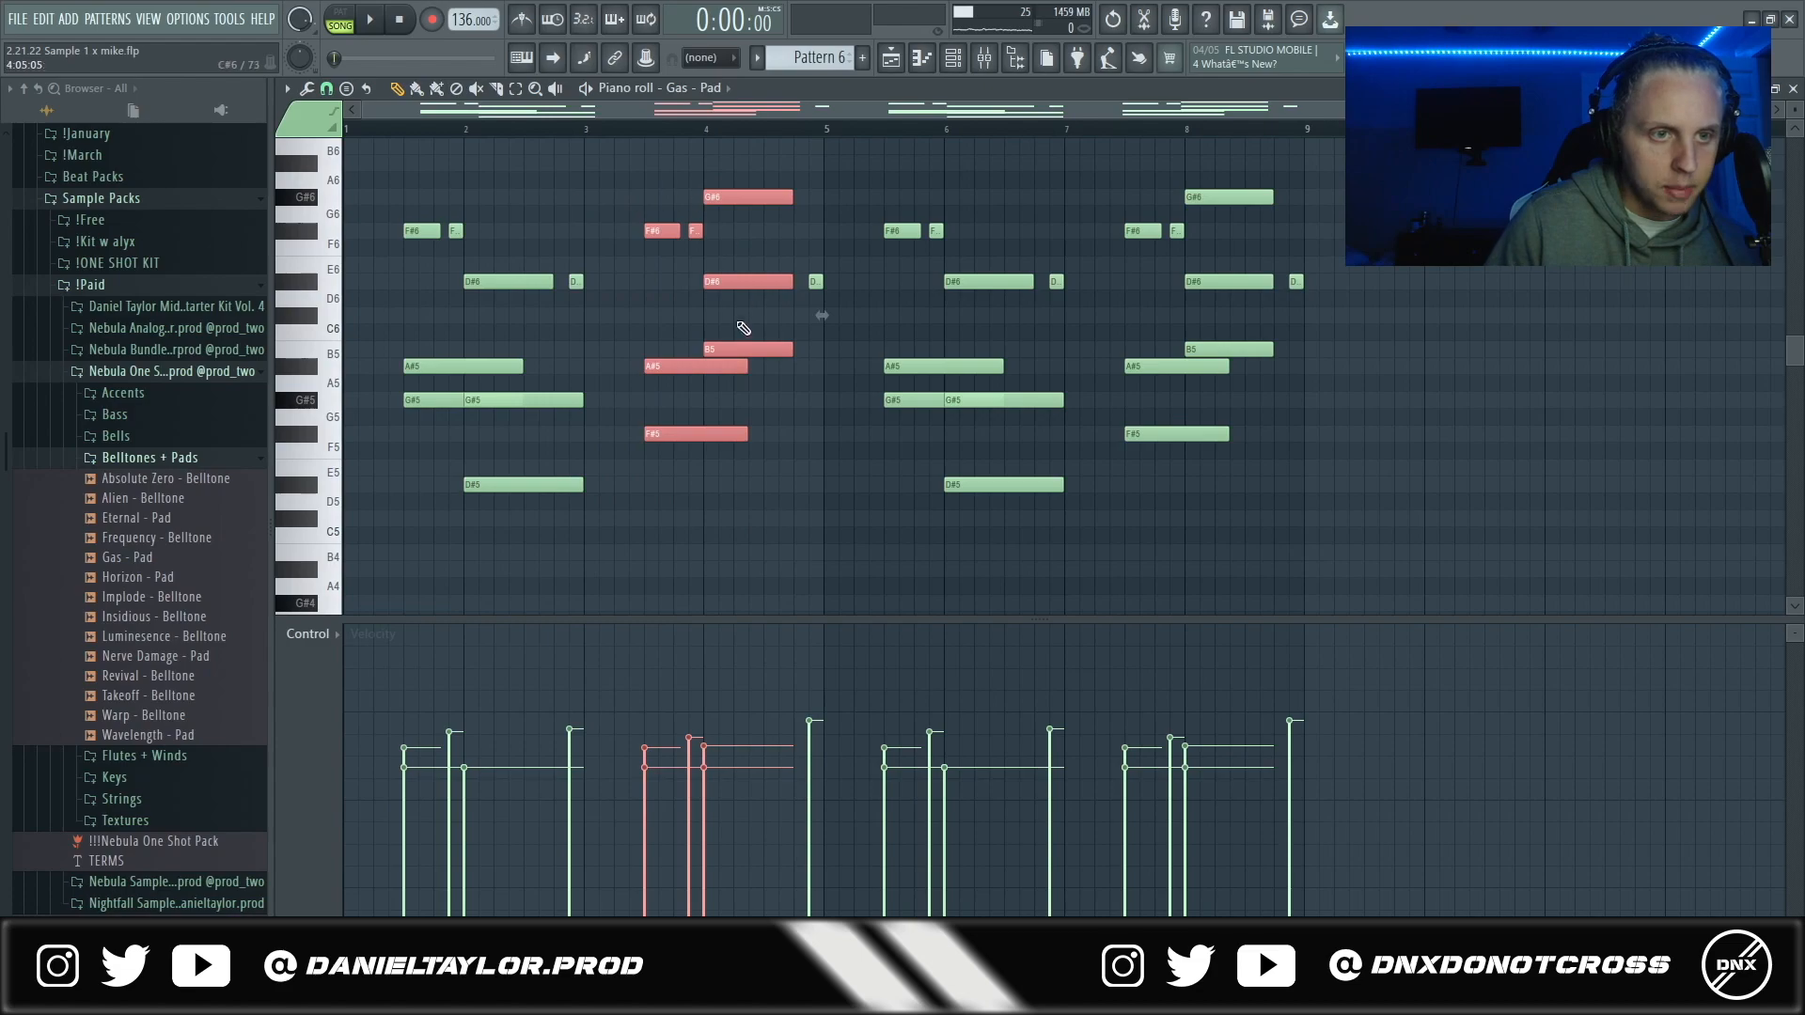
pyautogui.keyDown('ctrl'); pyautogui.moveTo(738, 175); pyautogui.dragTo(777, 369); pyautogui.keyUp('ctrl')
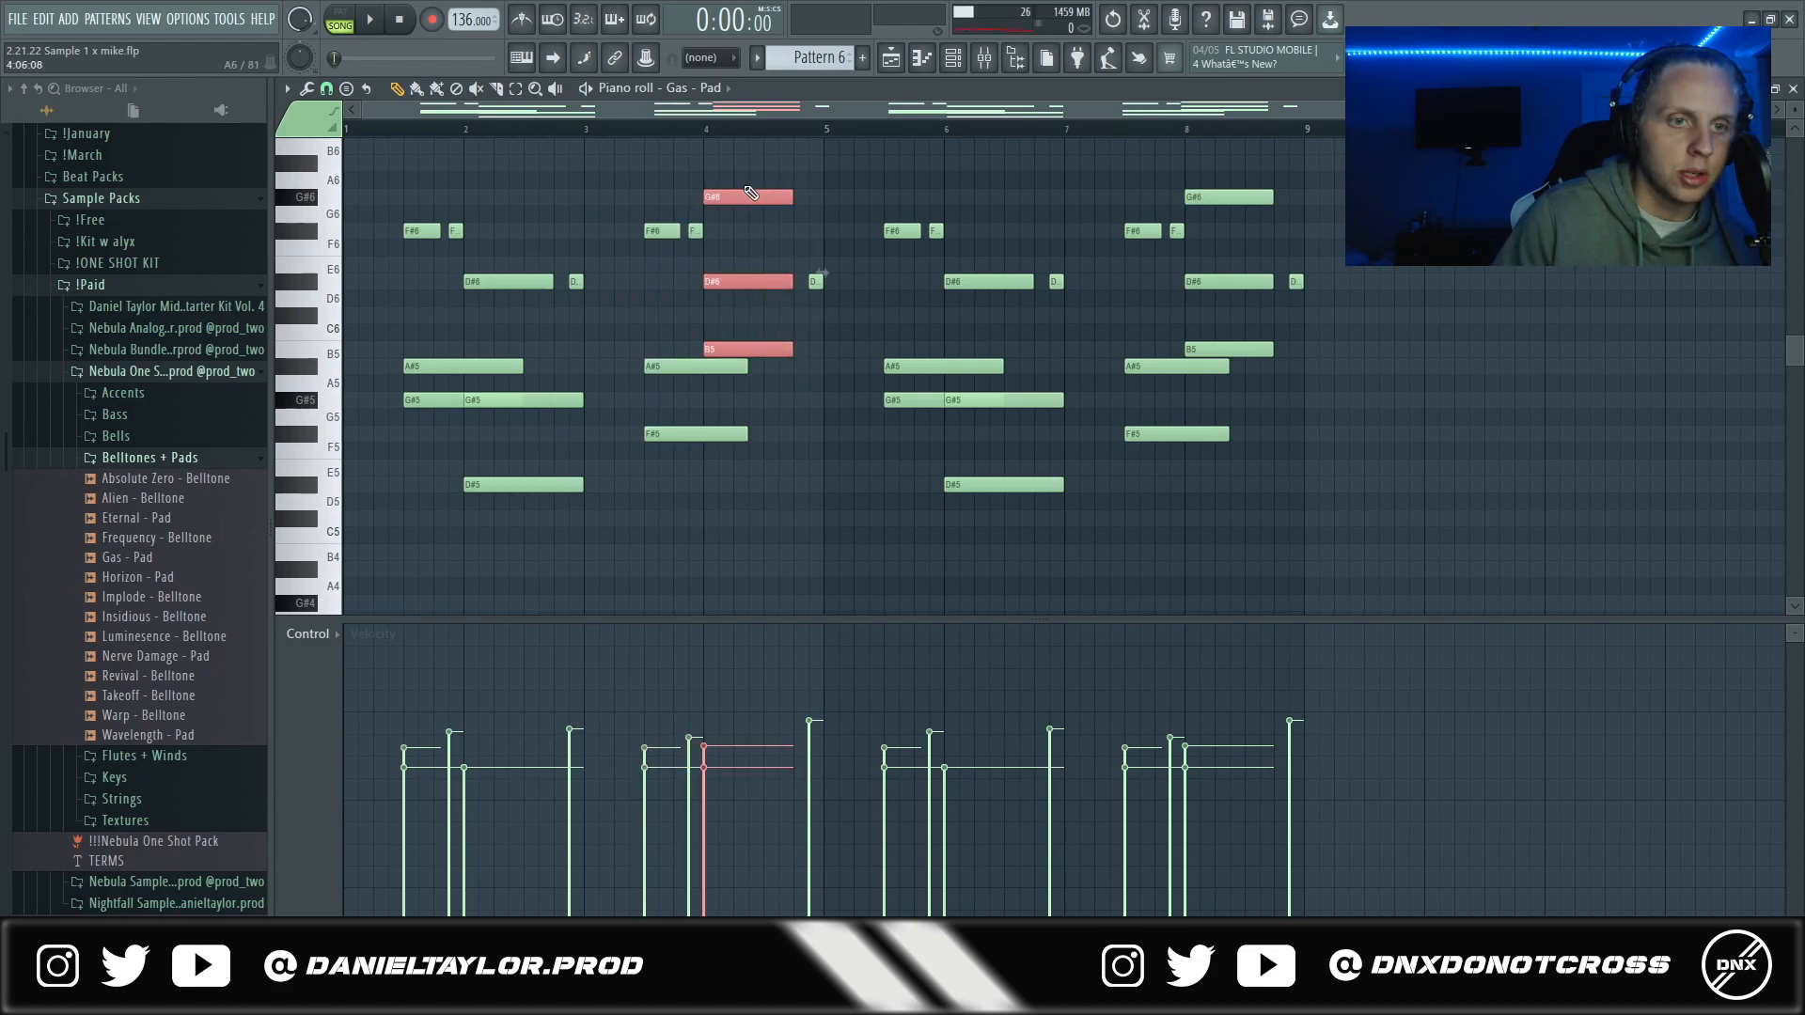
pyautogui.keyDown('ctrl'); pyautogui.moveTo(839, 249); pyautogui.dragTo(814, 303); pyautogui.keyUp('ctrl')
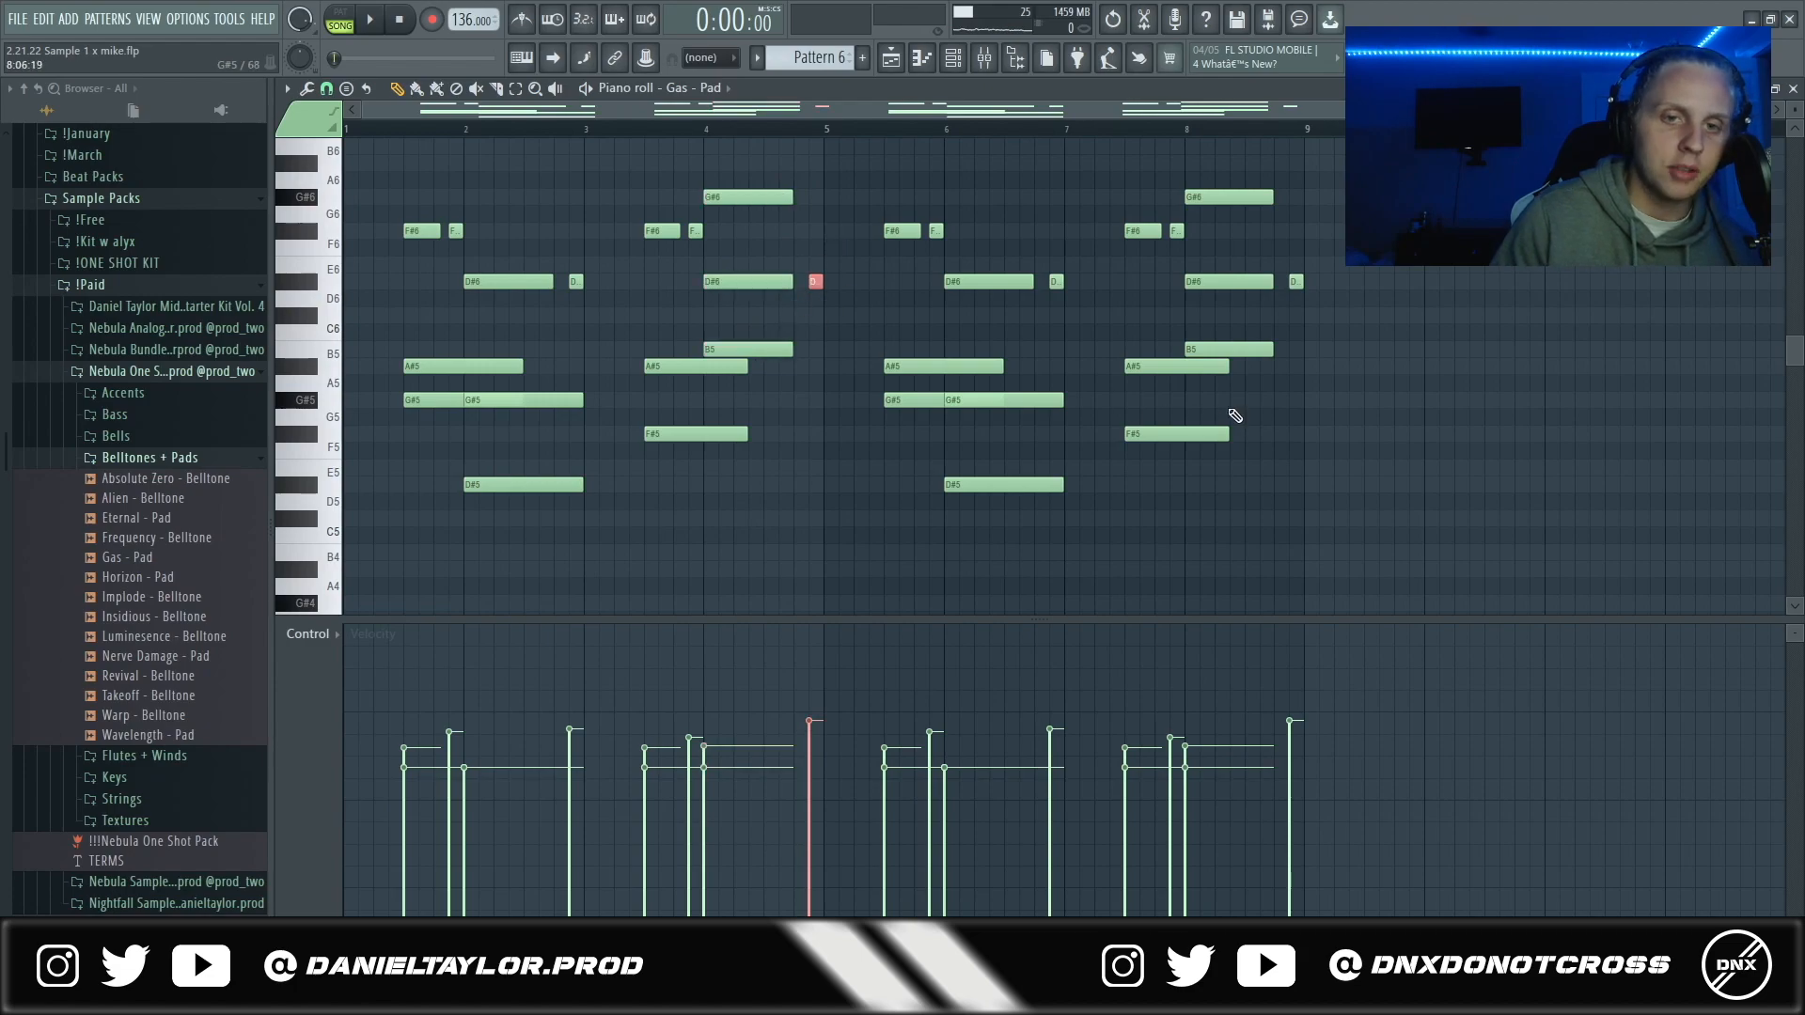
# - Select all the Gas - Pad notes and play Pattern 6 in pattern mode
pyautogui.hotkey('ctrl', 'a')
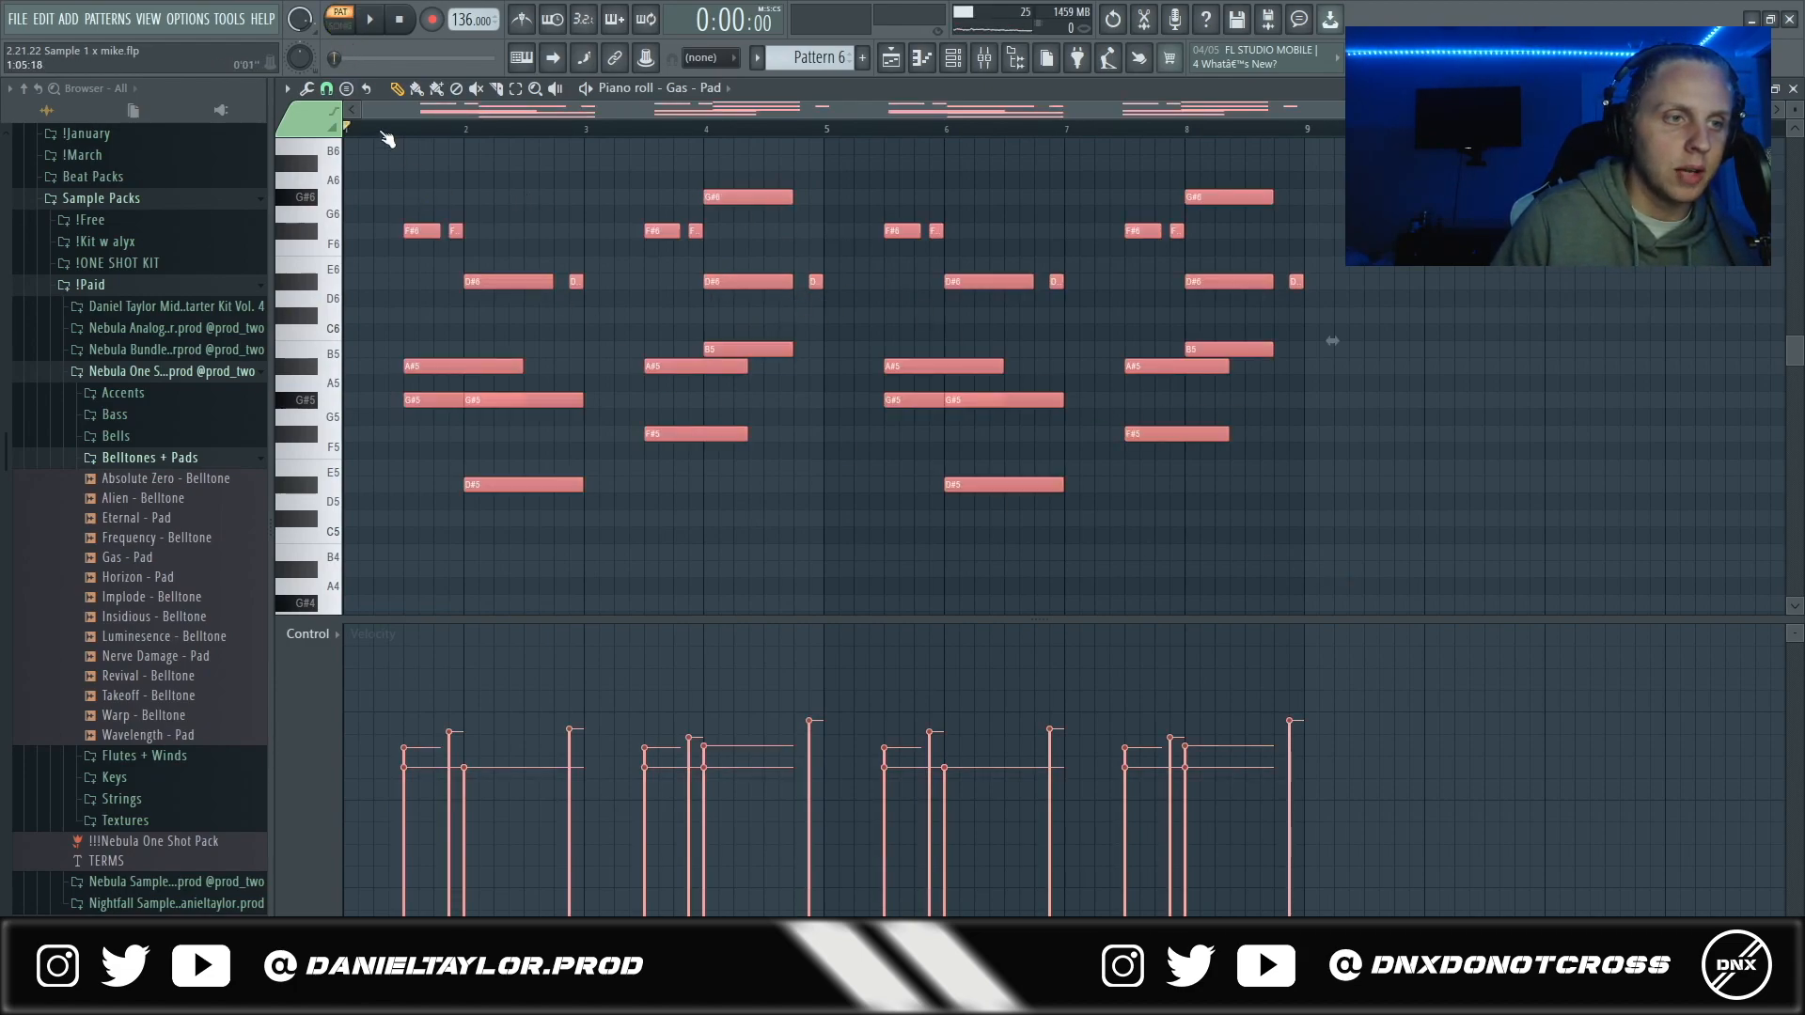
pyautogui.press('space')
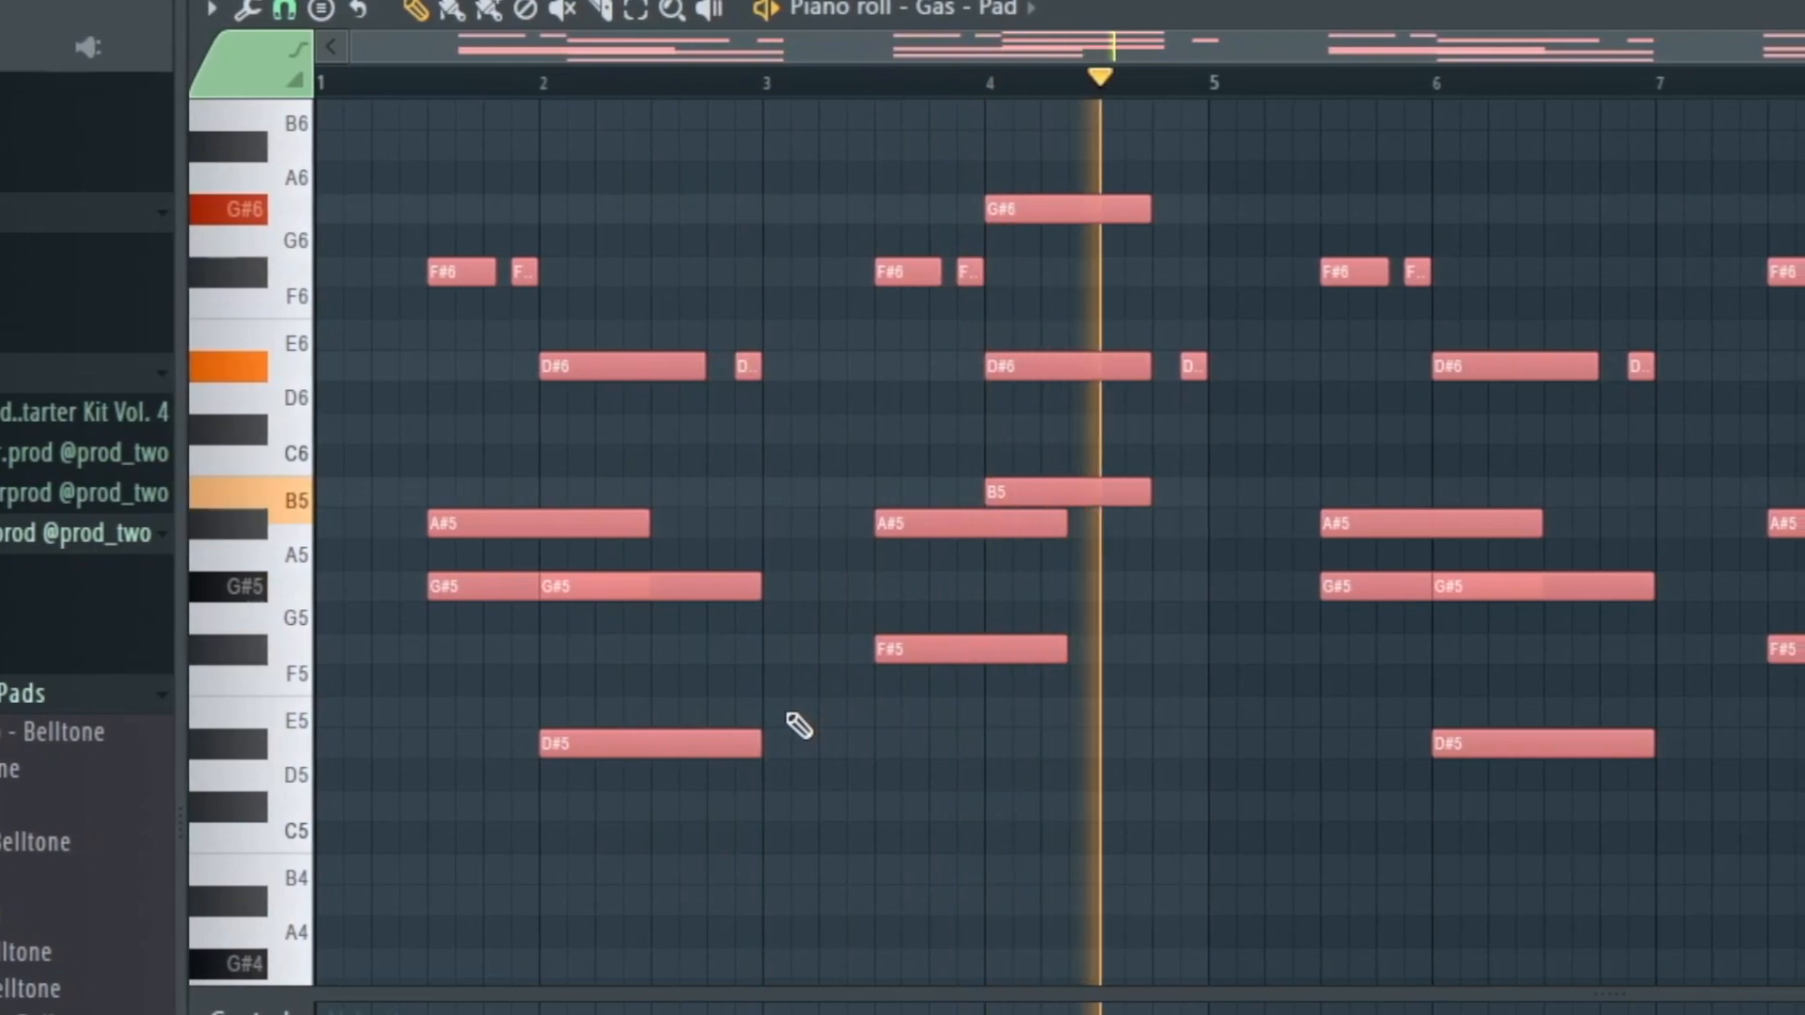
pyautogui.press('space')
pyautogui.moveTo(828, 135); pyautogui.dragTo(1544, 132)
pyautogui.press('space')
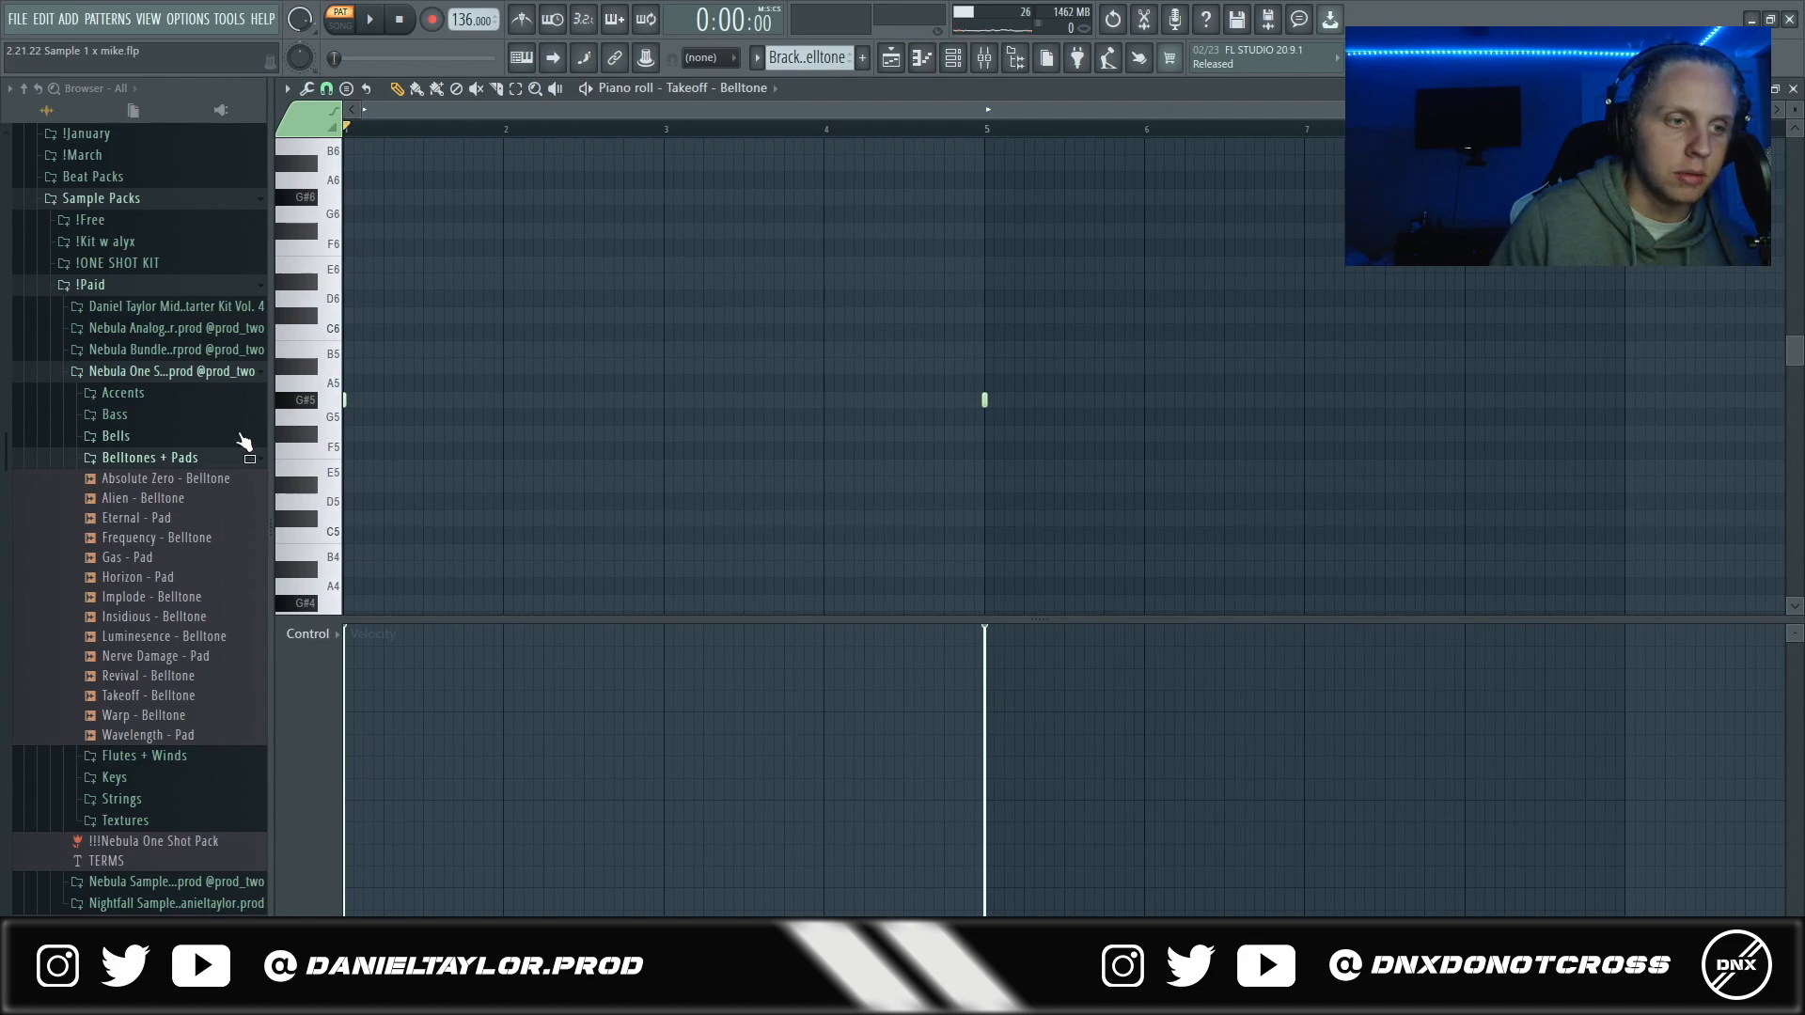
# - Play the Takeoff - Belltone pattern, examine Fruity parametric EQ 2 on its mixer insert, and return to the channel rack
pyautogui.press('space')
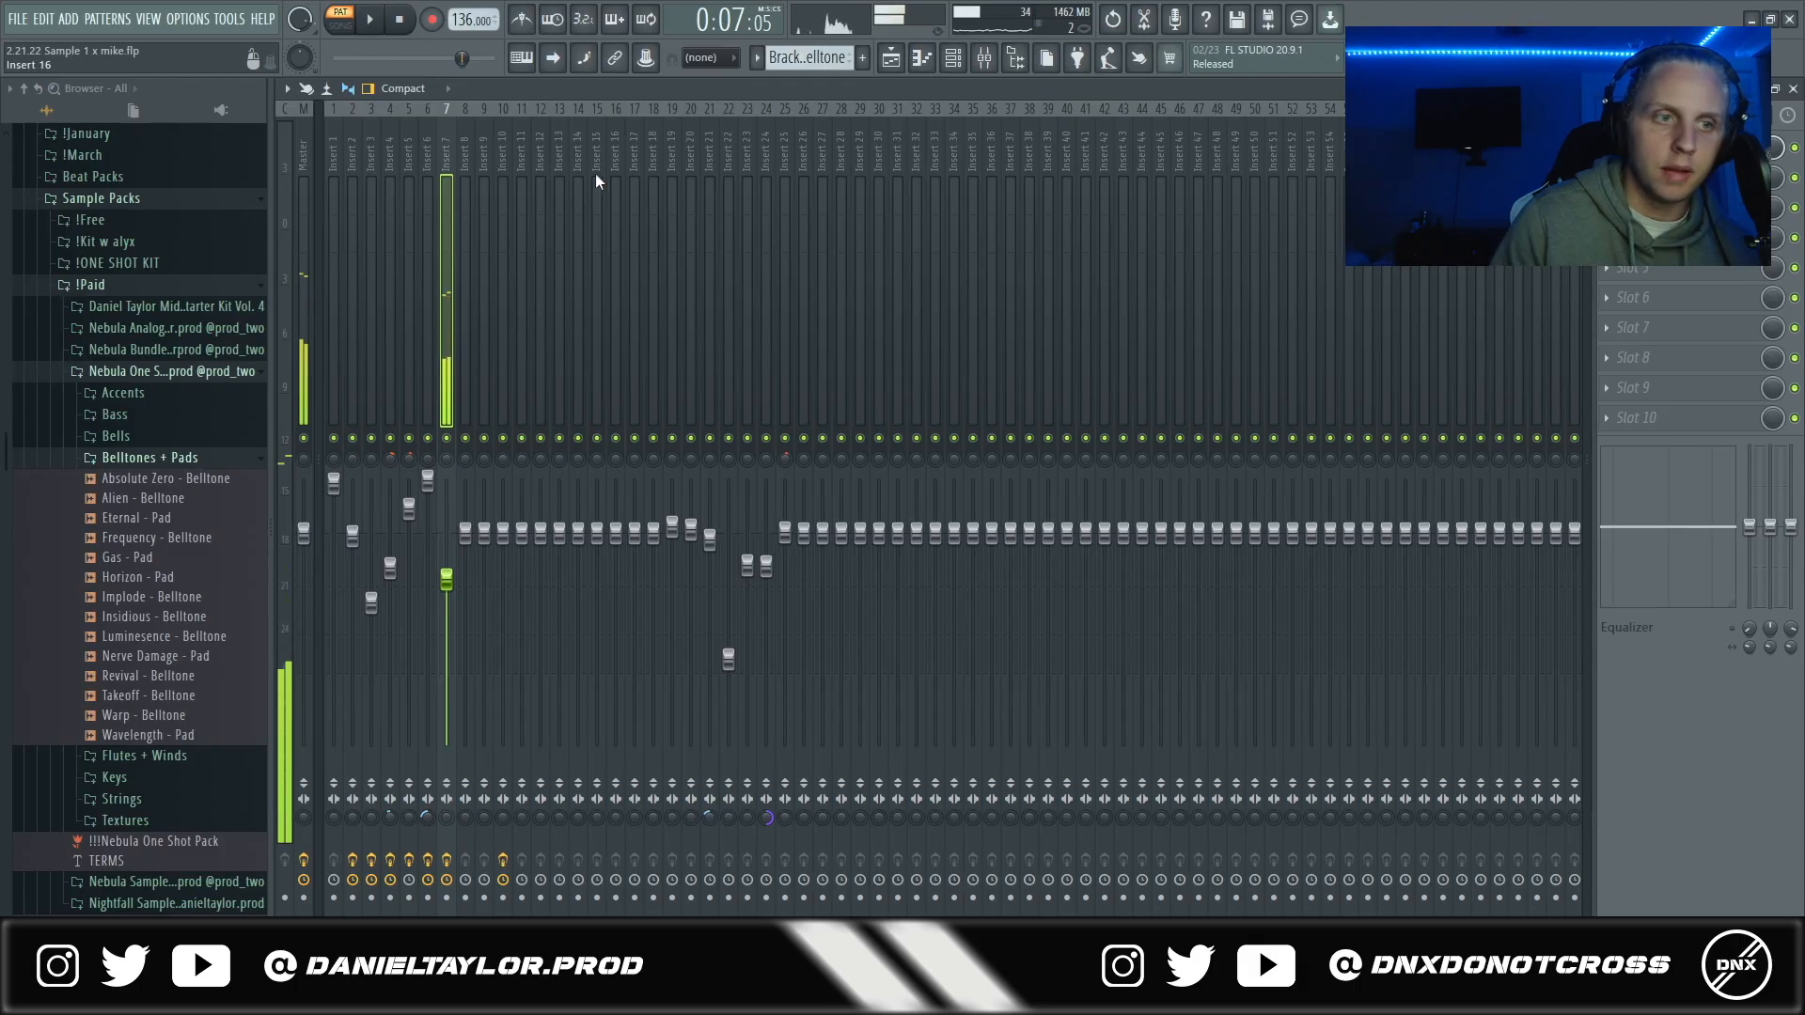
pyautogui.click(1659, 148)
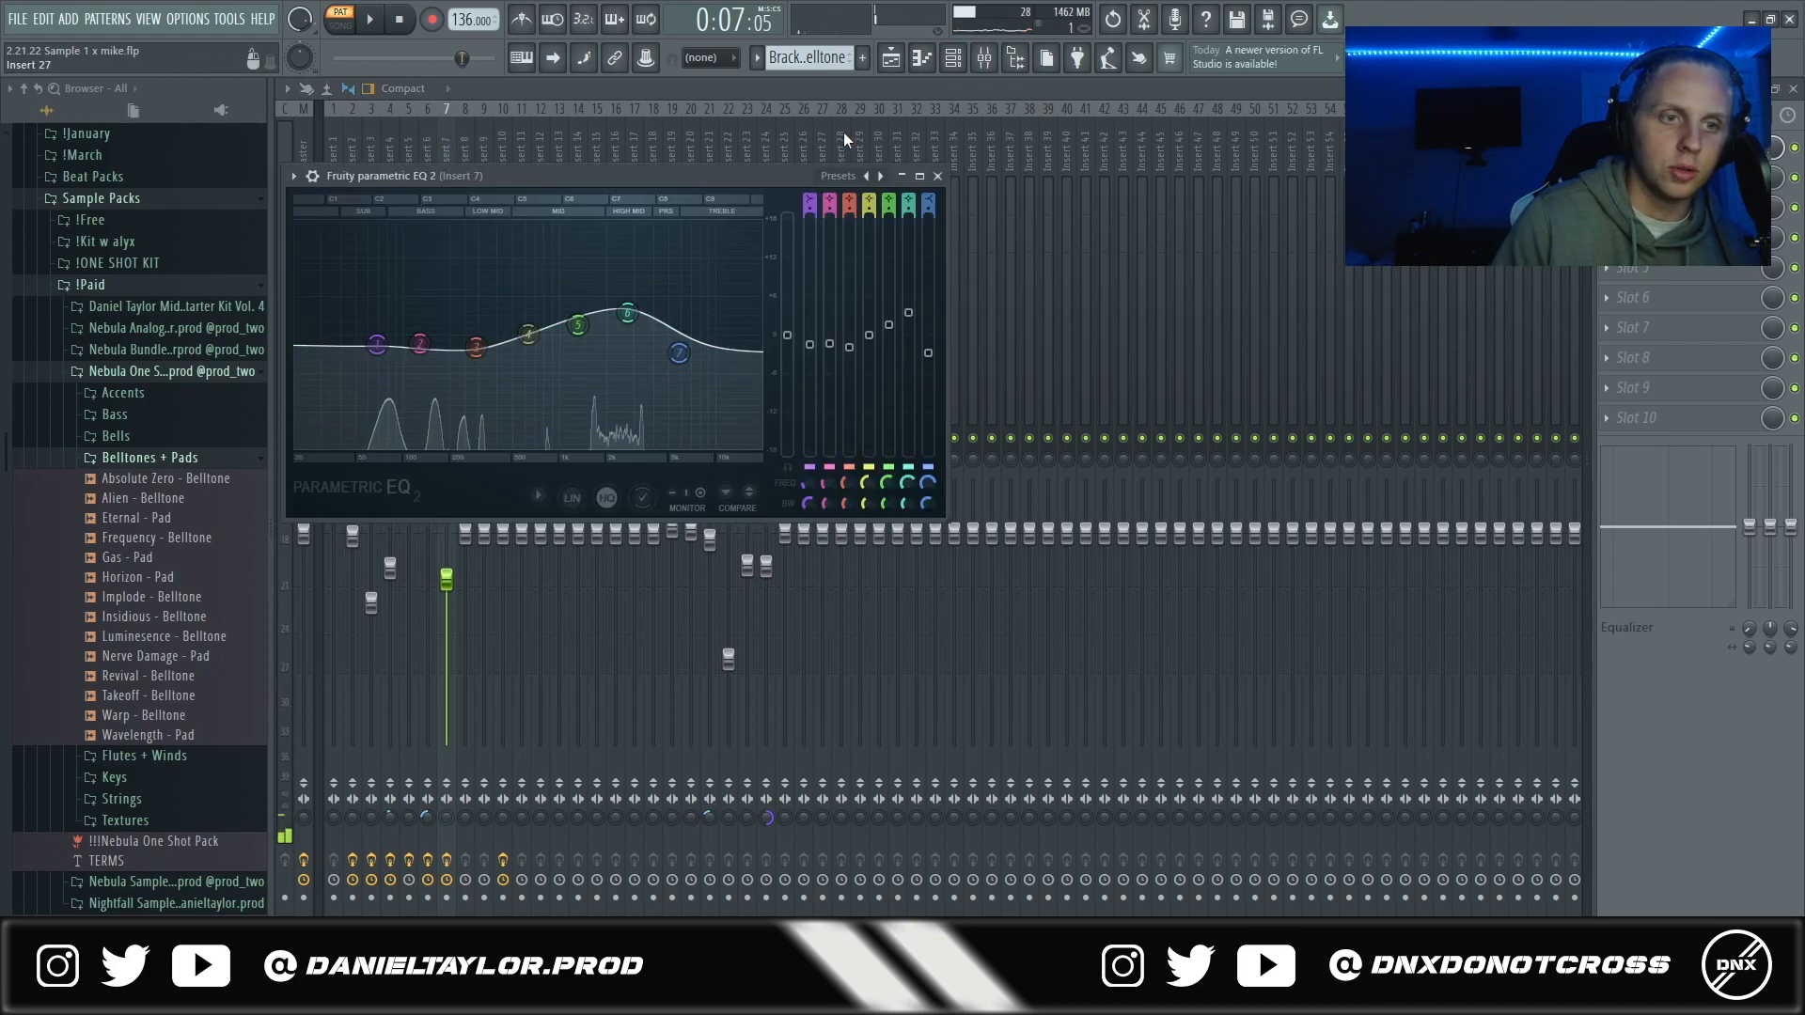
pyautogui.click(983, 58)
pyautogui.click(954, 60)
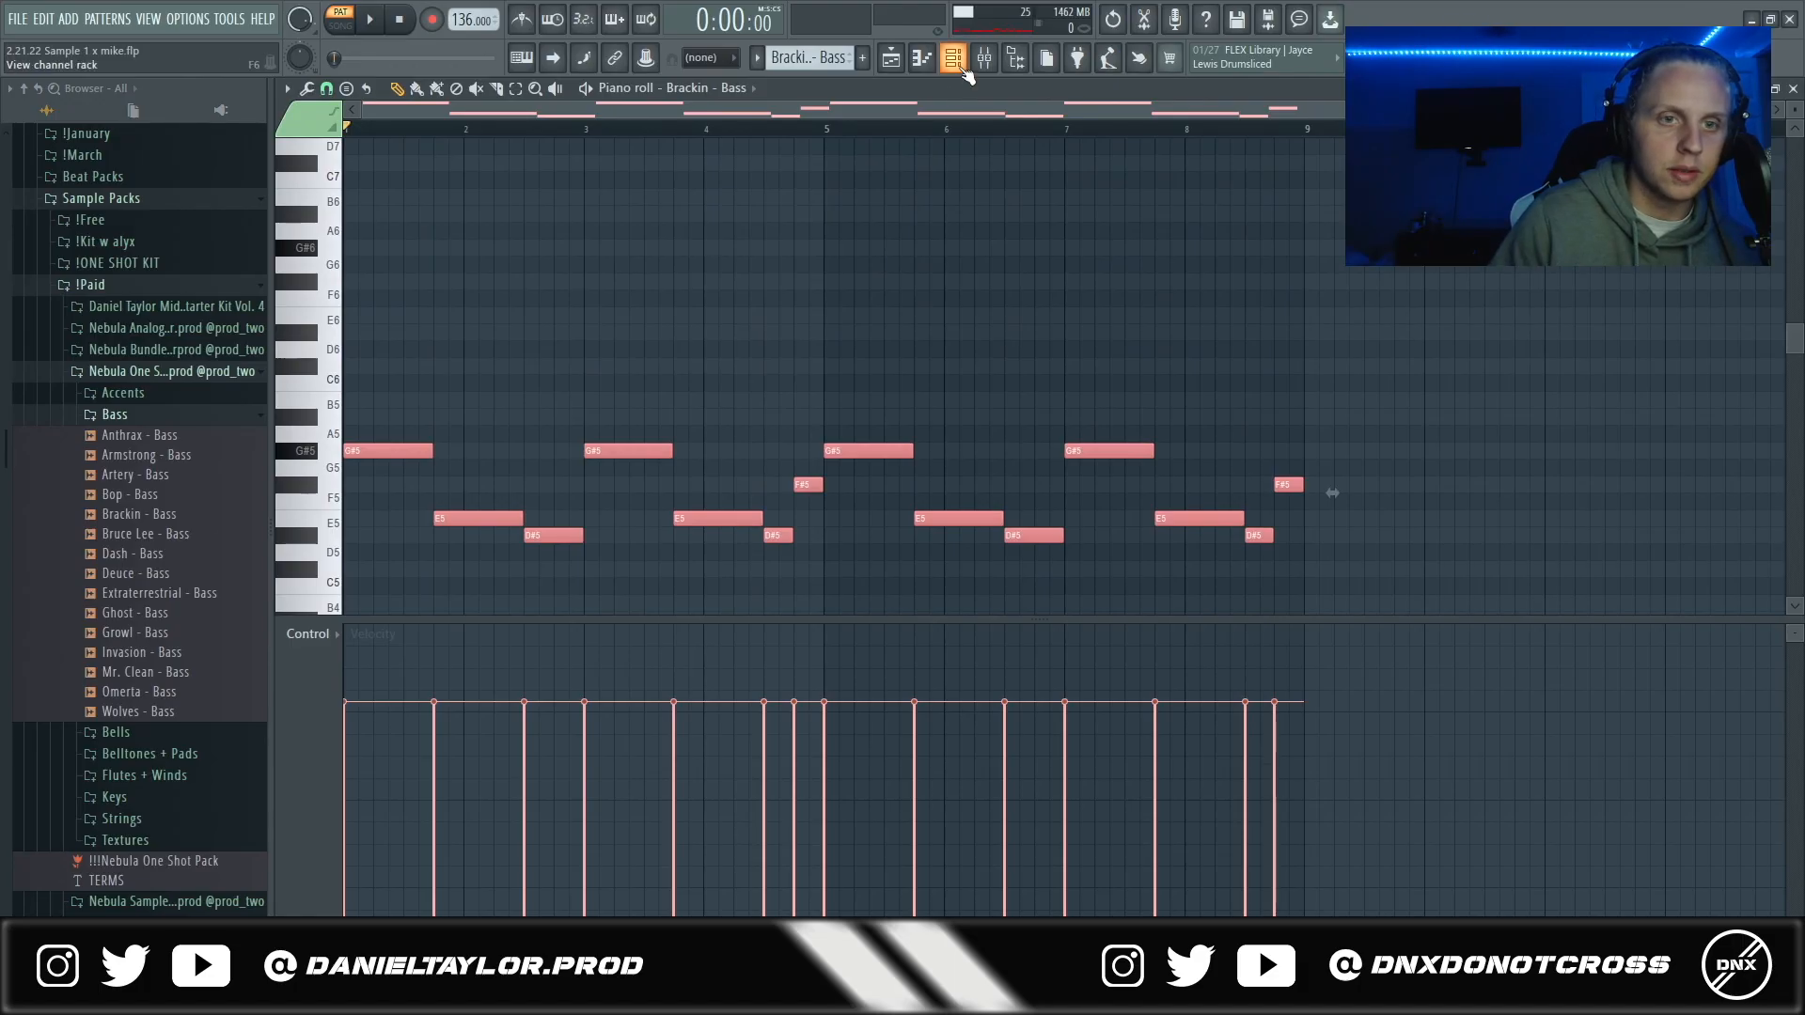
# - Play the Brackin - Bass pattern and examine the Decapitator effect on its mixer insert
pyautogui.press('space')
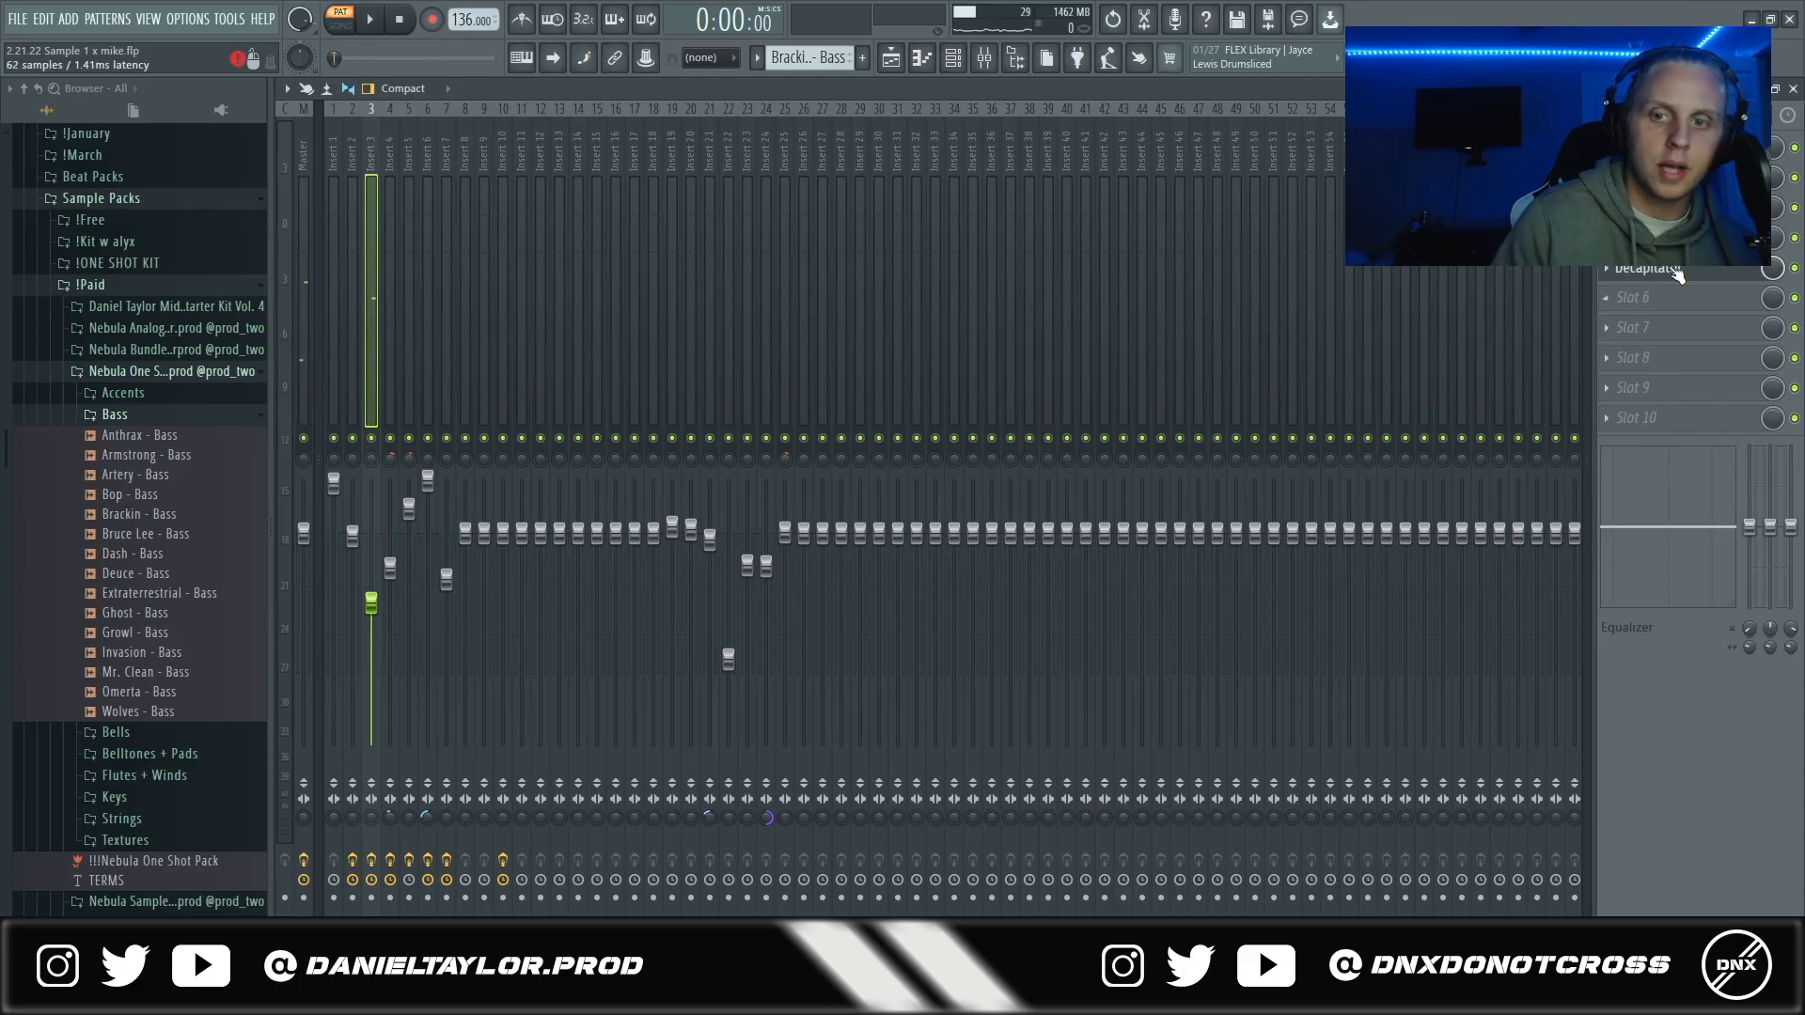
pyautogui.click(1678, 273)
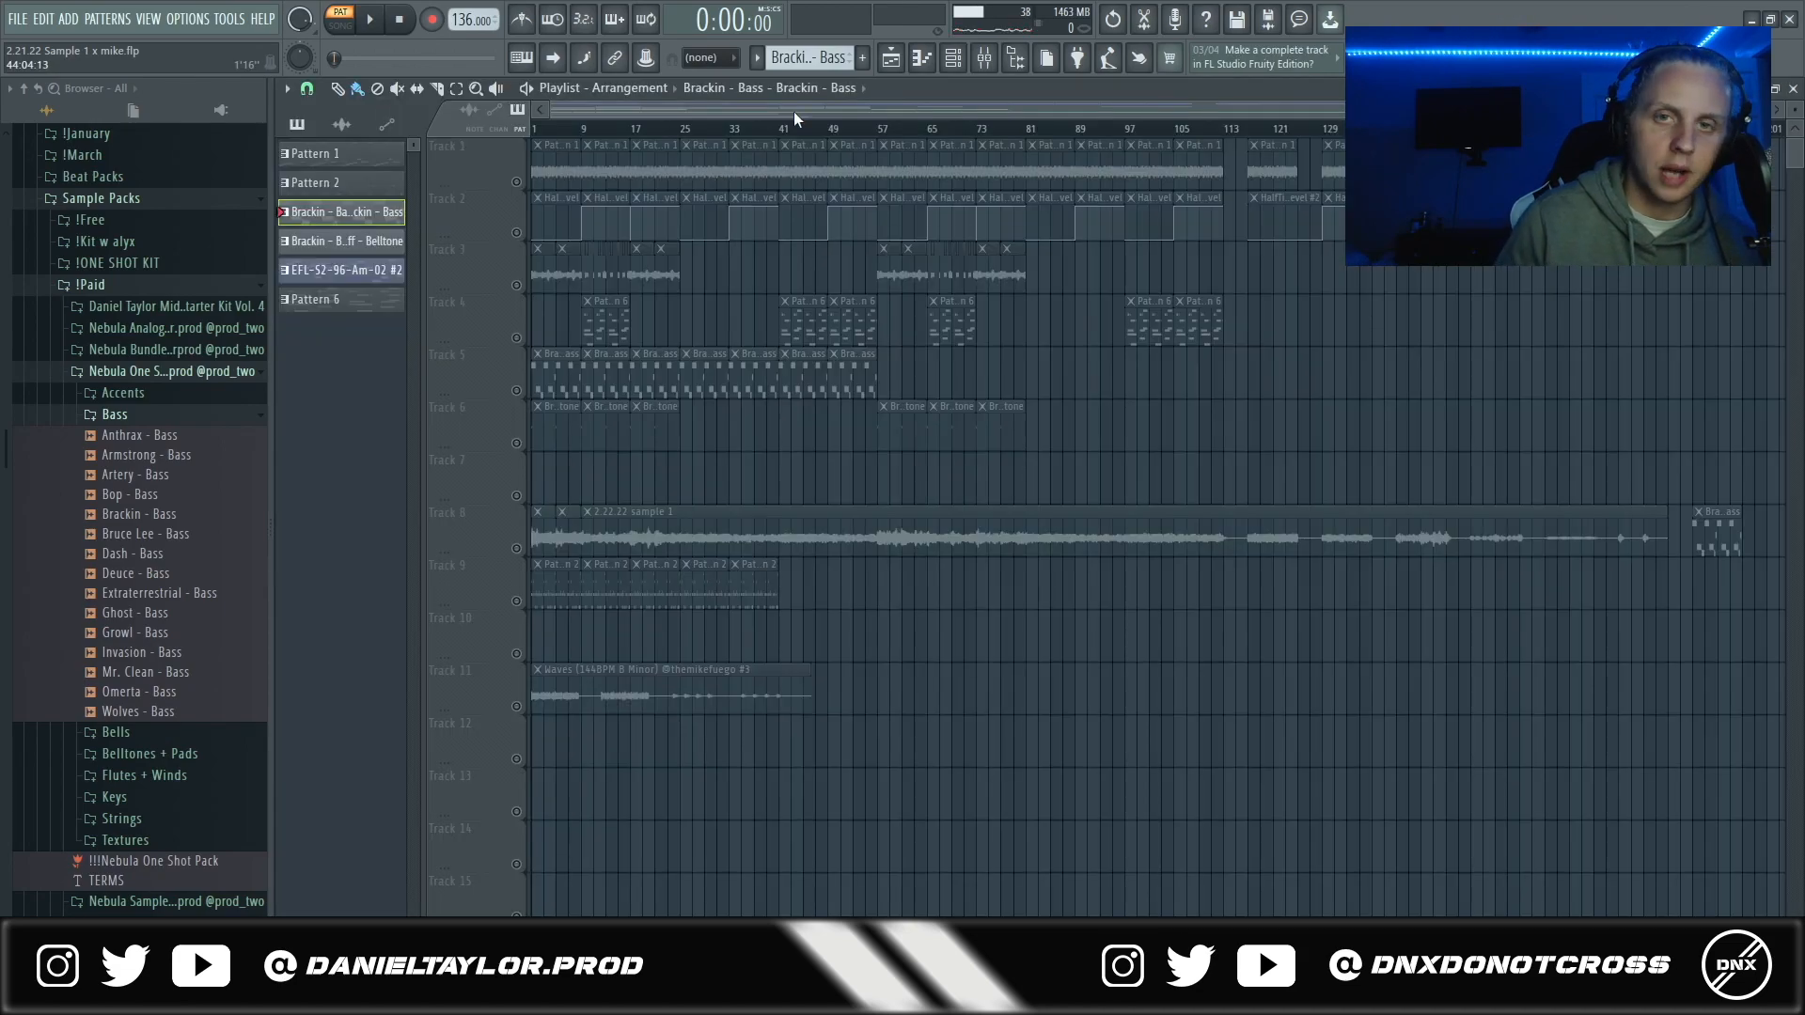
# - Highlight the opening section's clips in bars 1 to 8 across tracks 1 to 6 of the playlist
pyautogui.scroll(-1, 1269, 194)
pyautogui.moveTo(1732, 160); pyautogui.dragTo(555, 385)
pyautogui.scroll(3, 593, 470)
pyautogui.click(546, 112)
pyautogui.moveTo(564, 179); pyautogui.dragTo(606, 460)
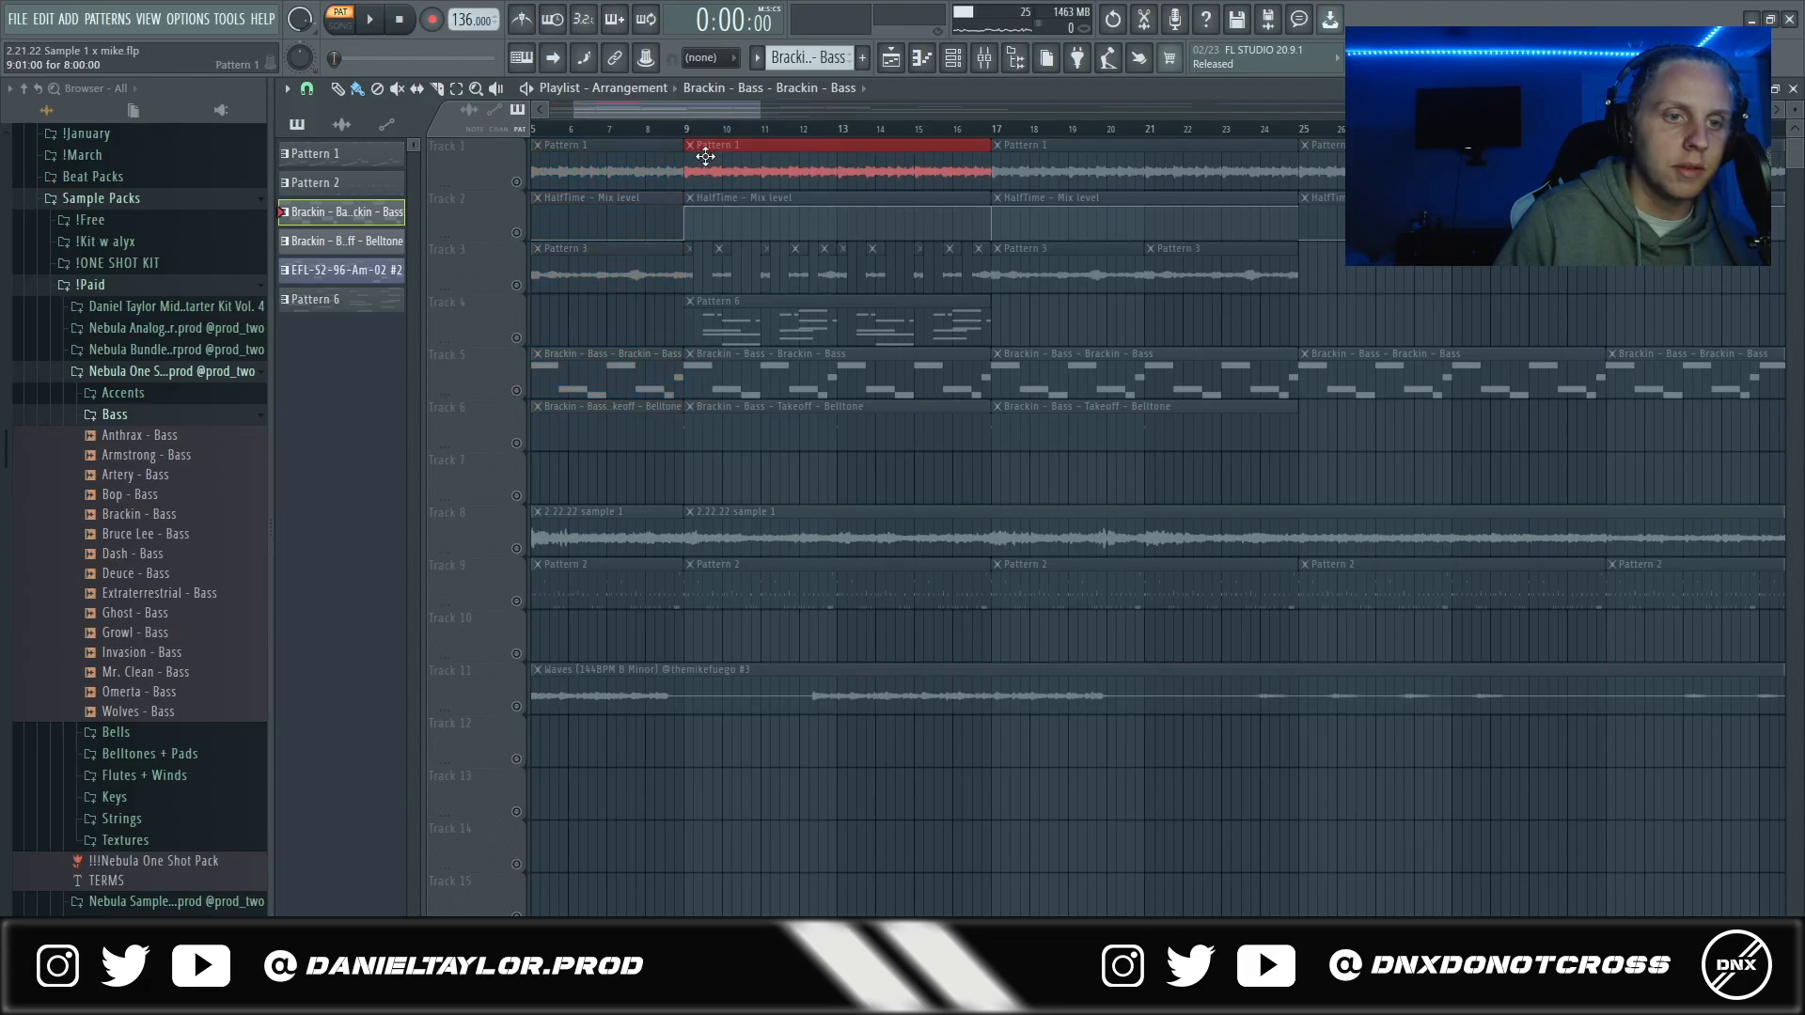
# - Highlight the section in bars 9 to 16 across tracks 1 to 6, and its chopped Pattern 3 clips on track 3
pyautogui.moveTo(705, 156); pyautogui.dragTo(987, 434)
pyautogui.scroll(-3, 761, 340)
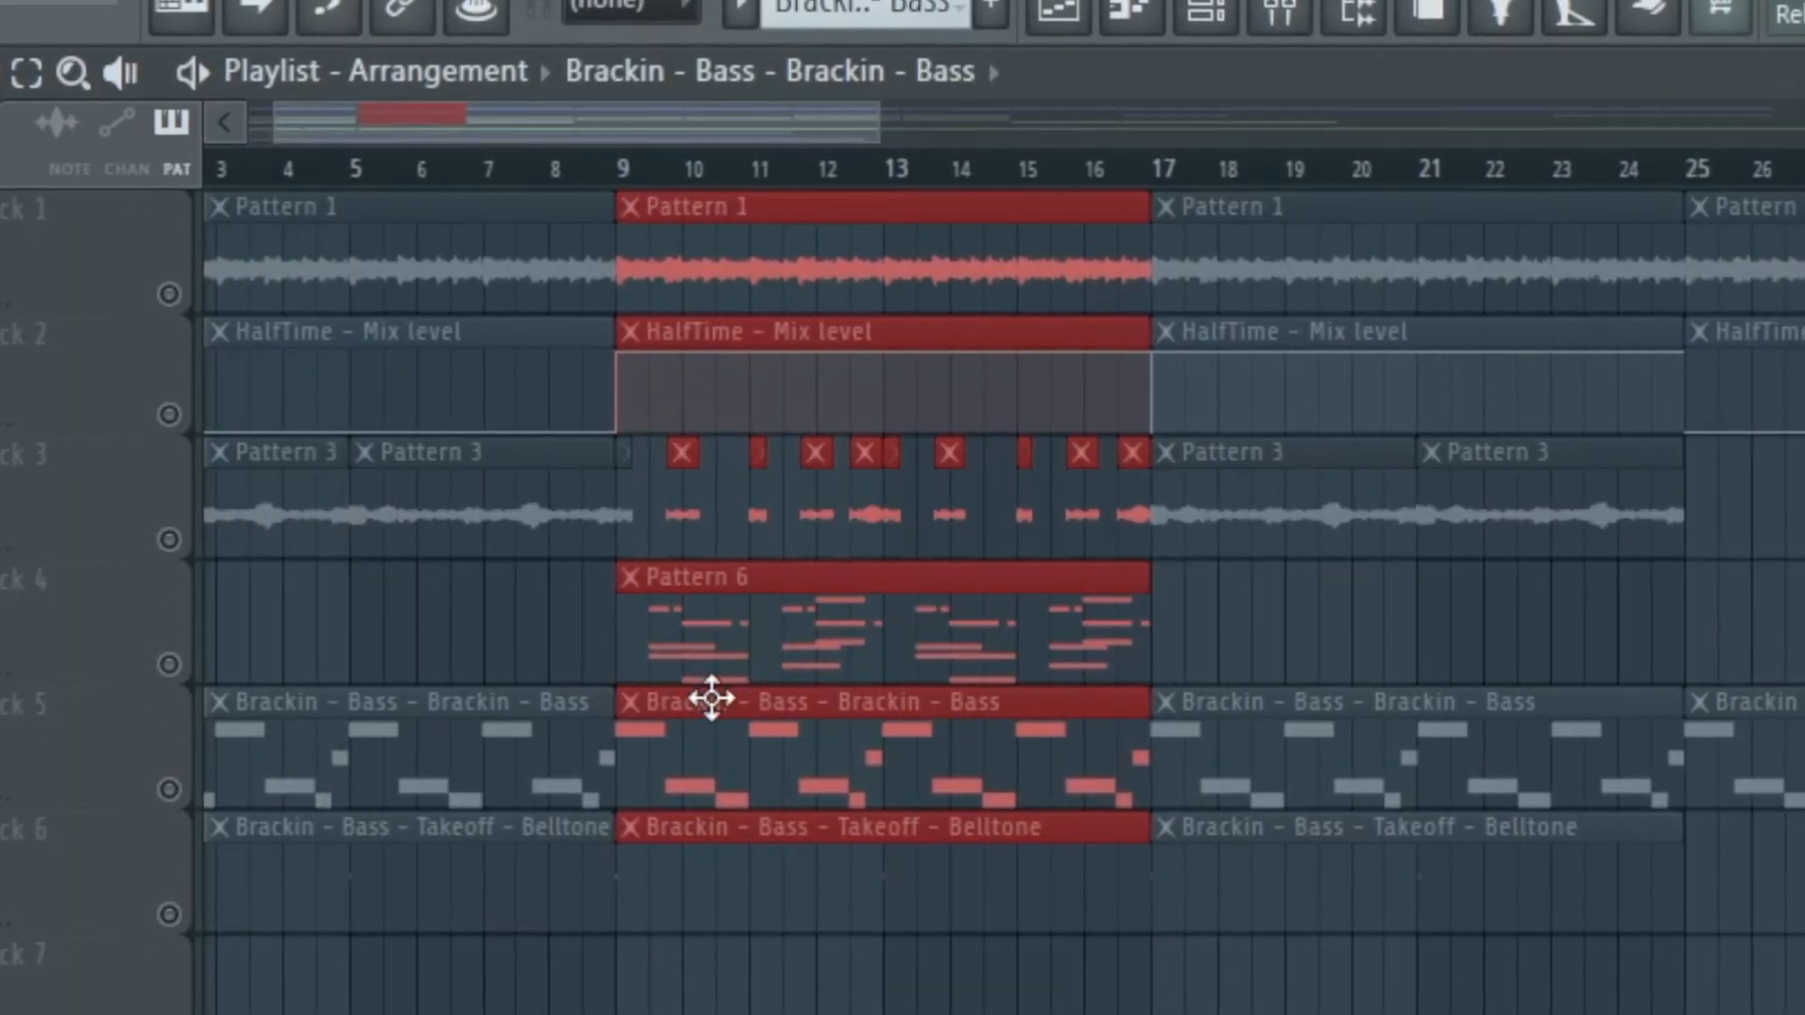
pyautogui.scroll(3, 670, 681)
pyautogui.moveTo(666, 271); pyautogui.dragTo(1304, 276)
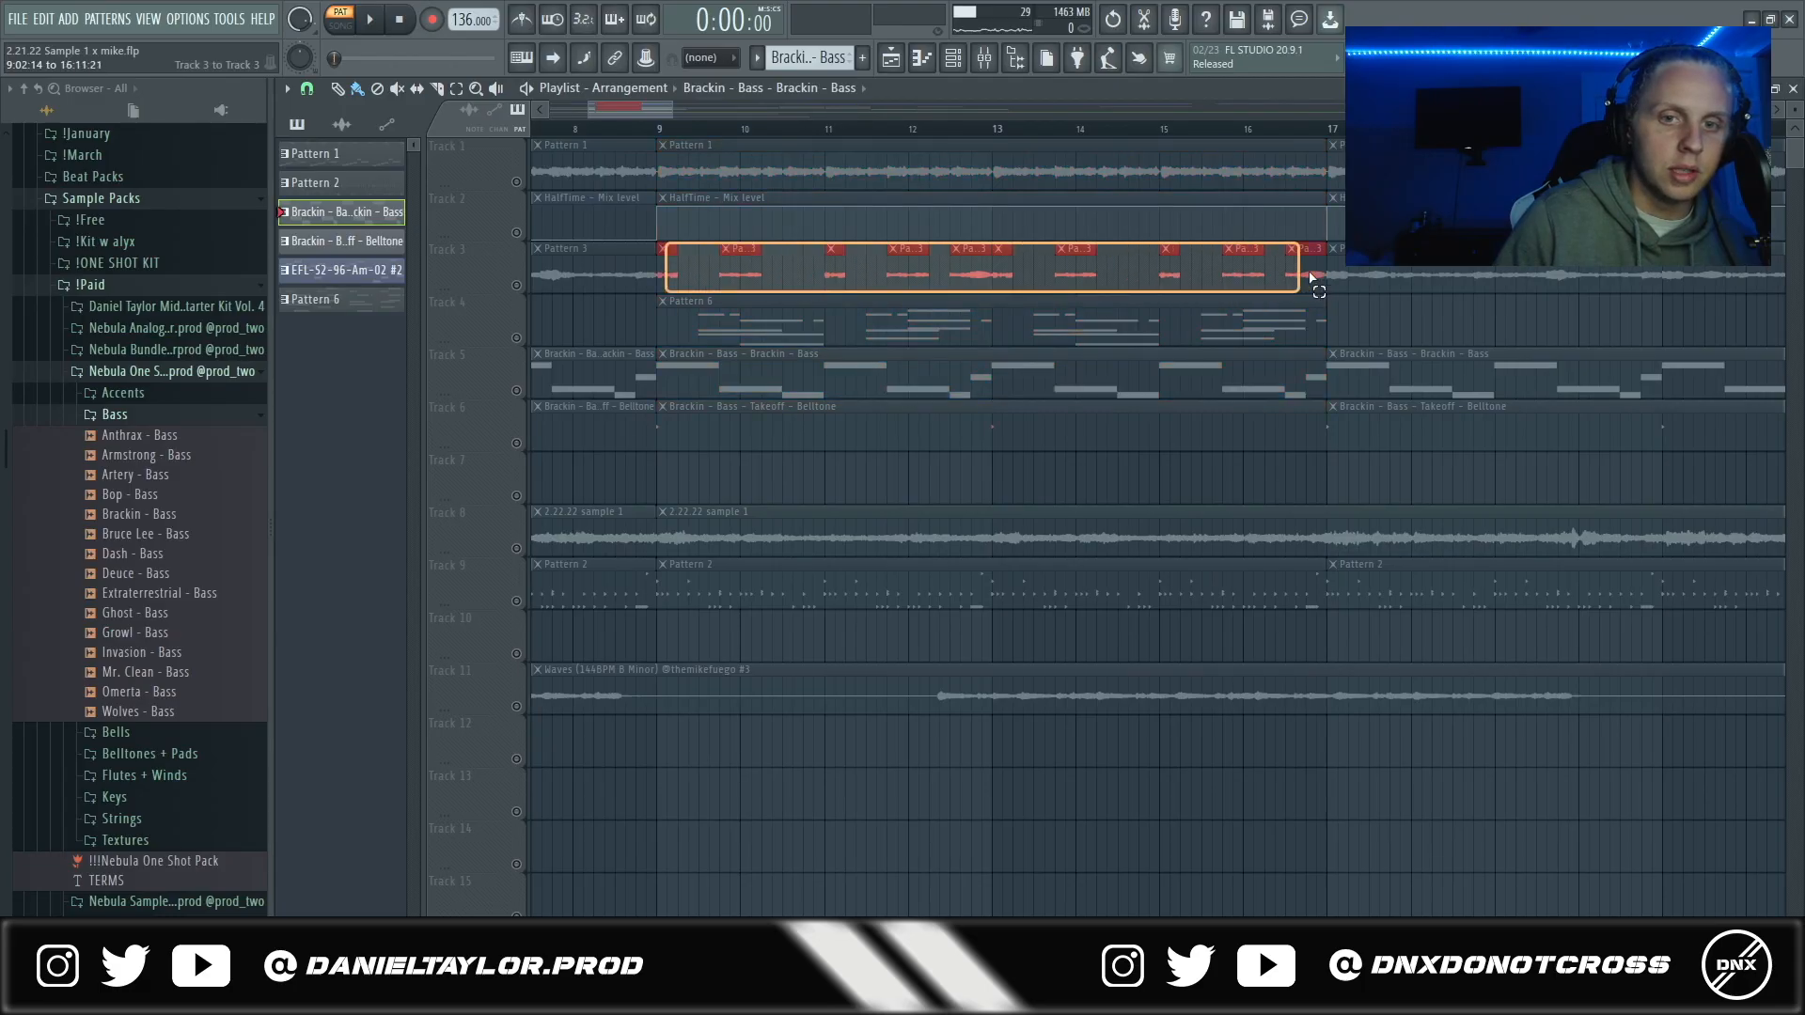
# - Highlight the section in bars 17 to 24 across tracks 1 to 6 to review its layers
pyautogui.scroll(-6, 778, 375)
pyautogui.moveTo(908, 138); pyautogui.dragTo(1025, 427)
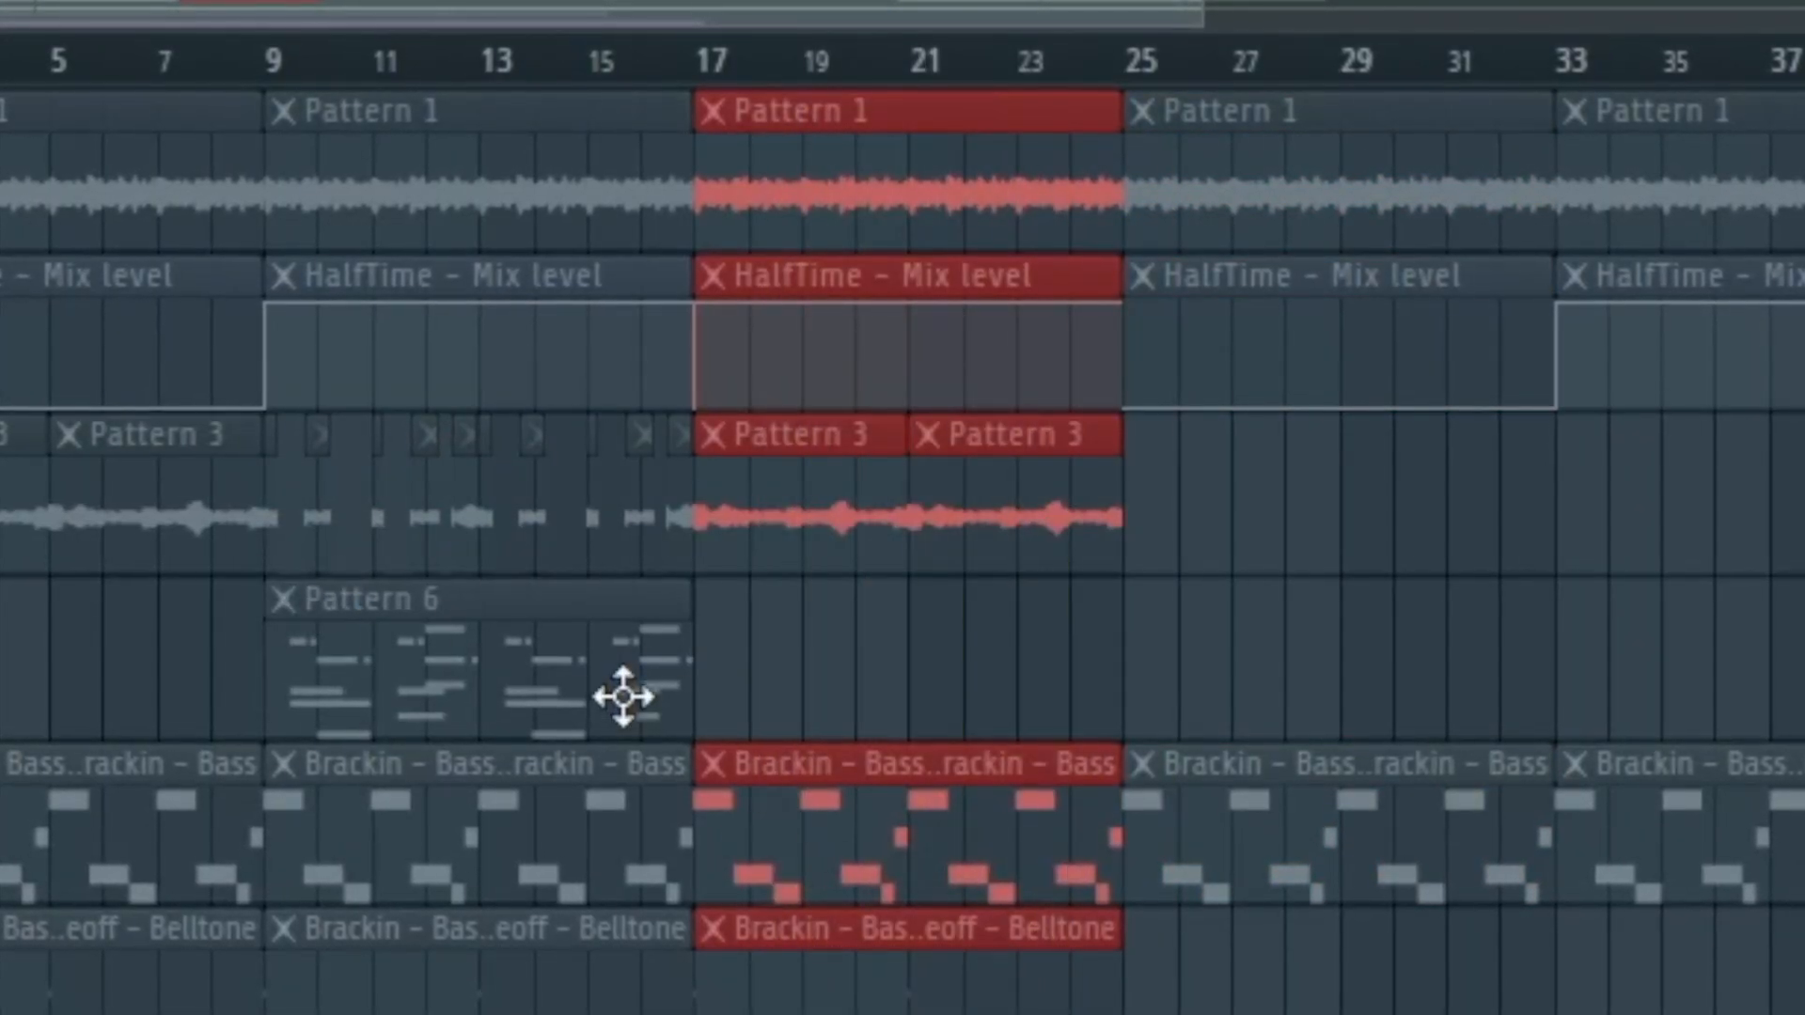
pyautogui.moveTo(776, 179); pyautogui.dragTo(1061, 1013)
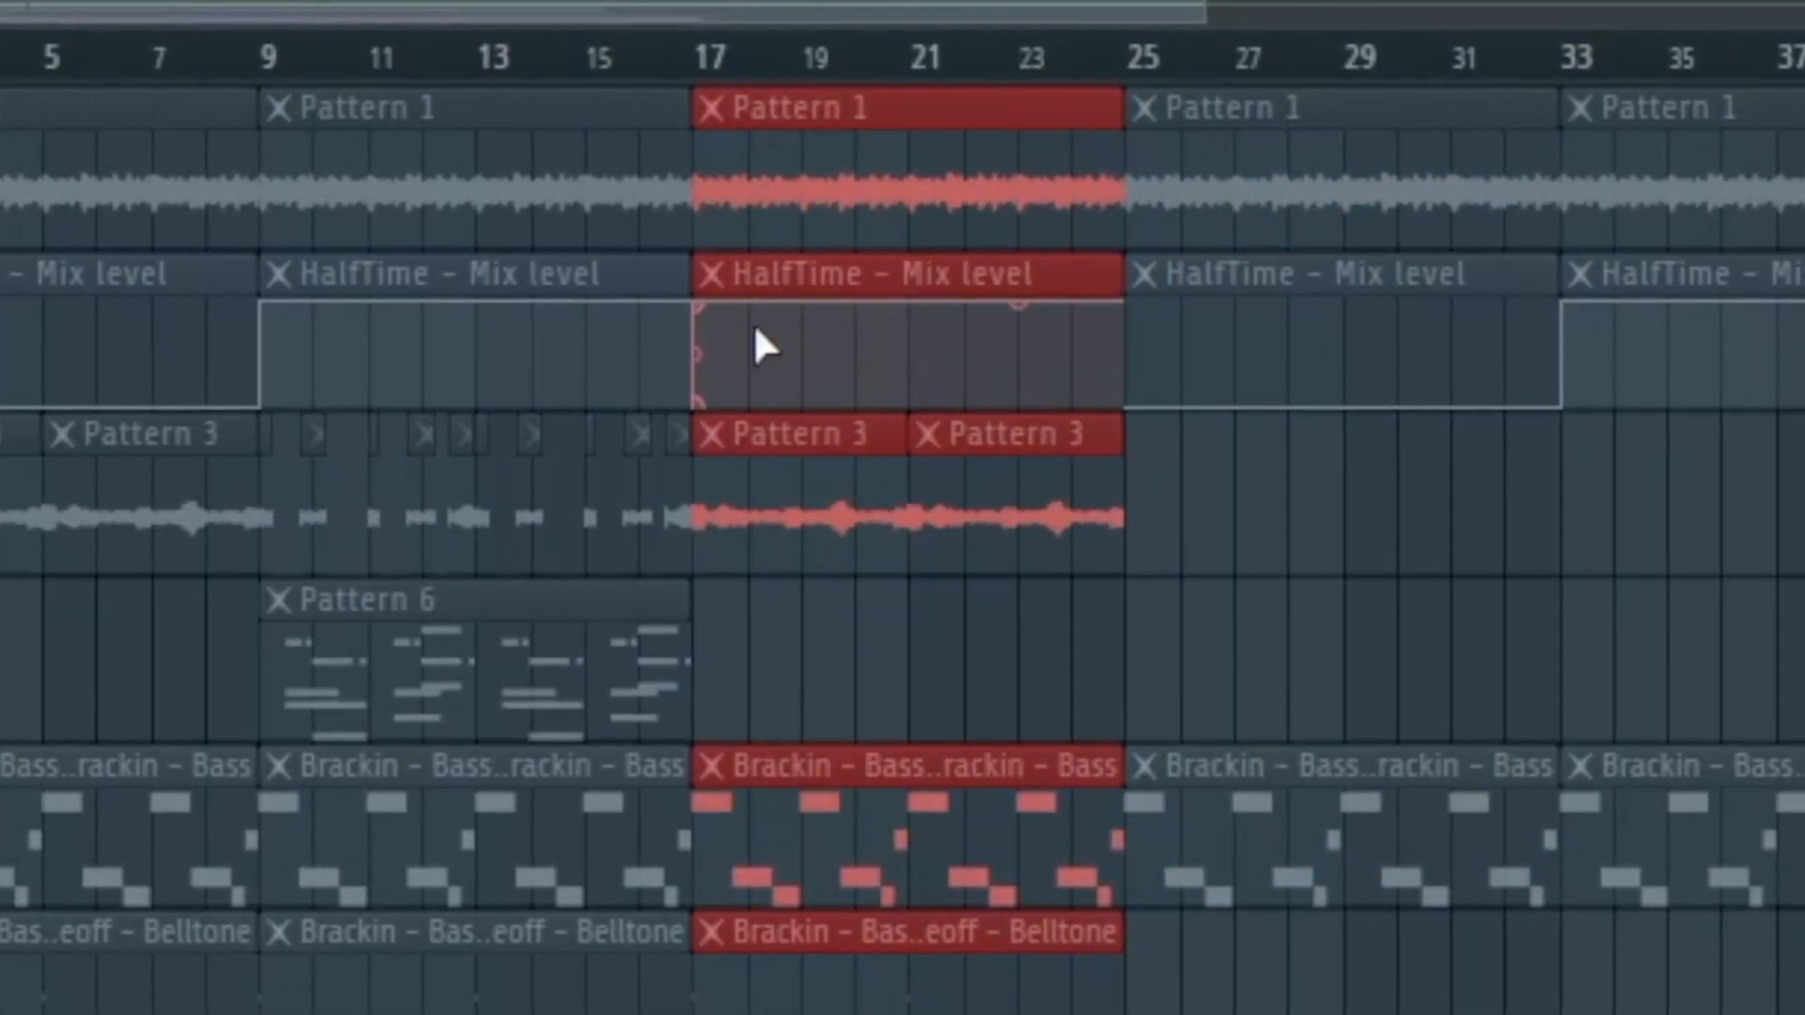
pyautogui.moveTo(773, 153); pyautogui.dragTo(1044, 966)
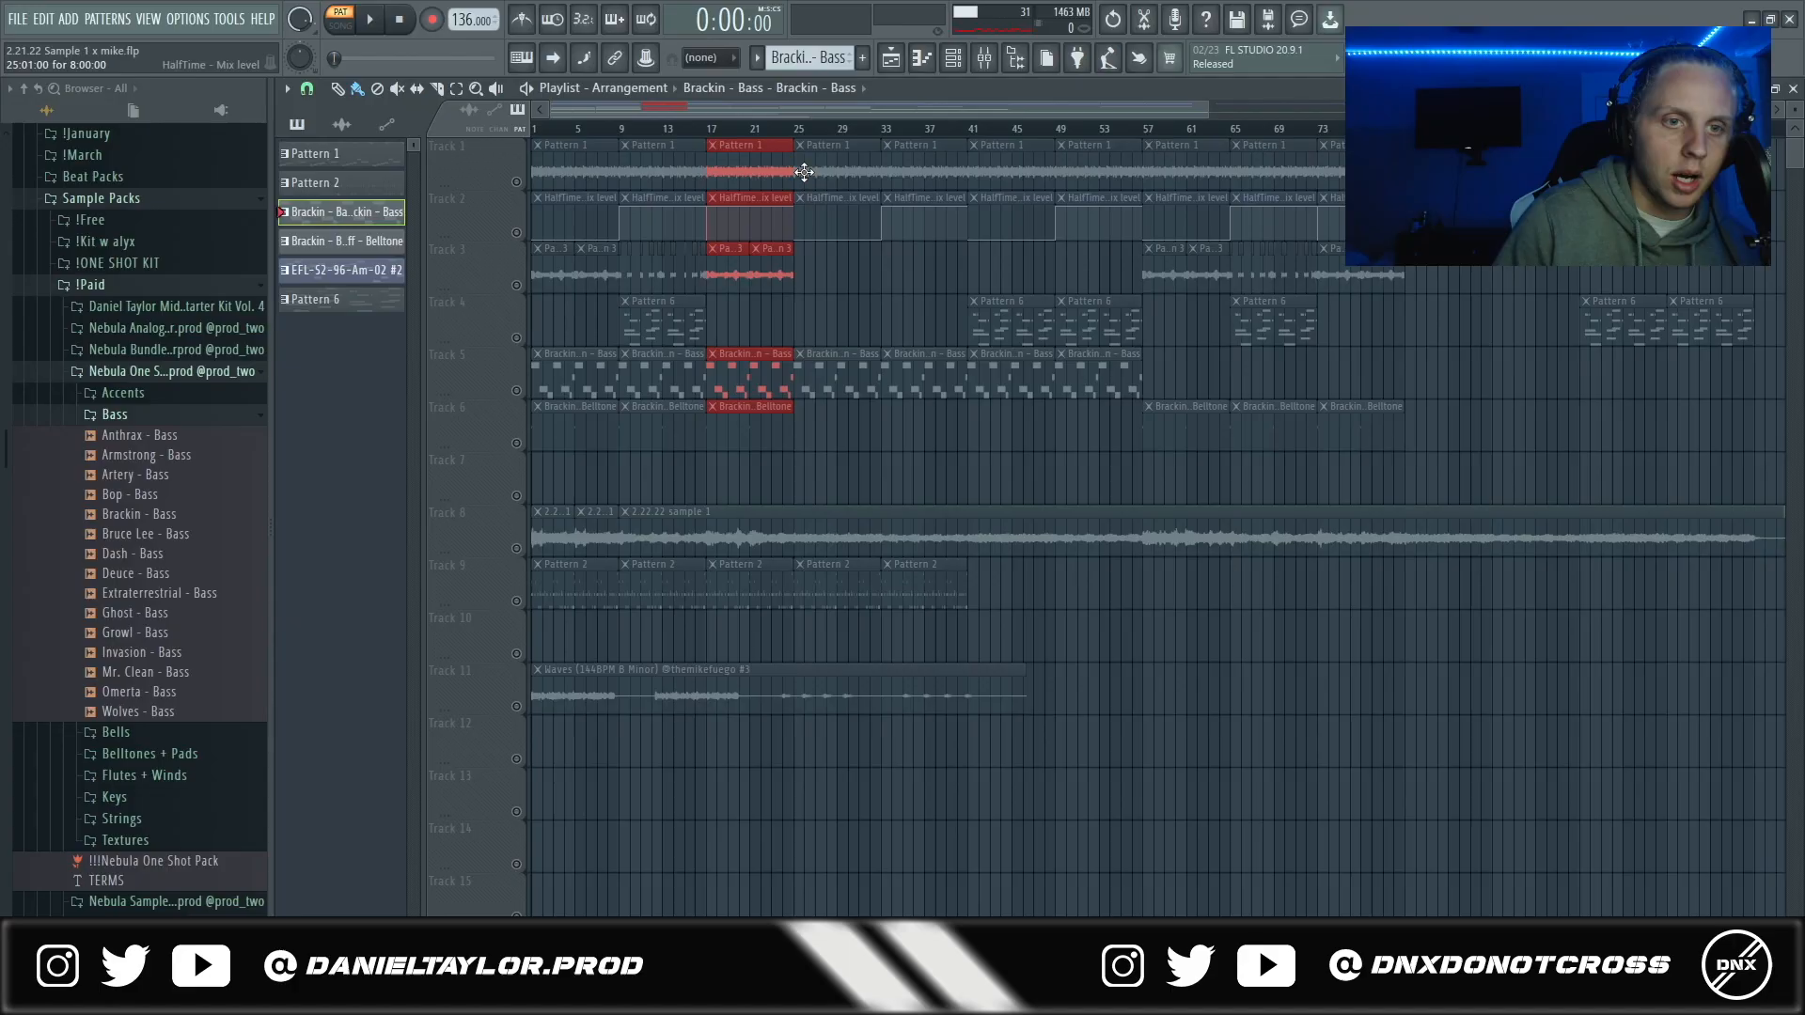
# - Highlight the remaining clips before bar 57, including the bars 41 to 56 section with Pattern 6 on track 4
pyautogui.moveTo(805, 171); pyautogui.dragTo(1127, 417)
pyautogui.moveTo(917, 147); pyautogui.dragTo(978, 383)
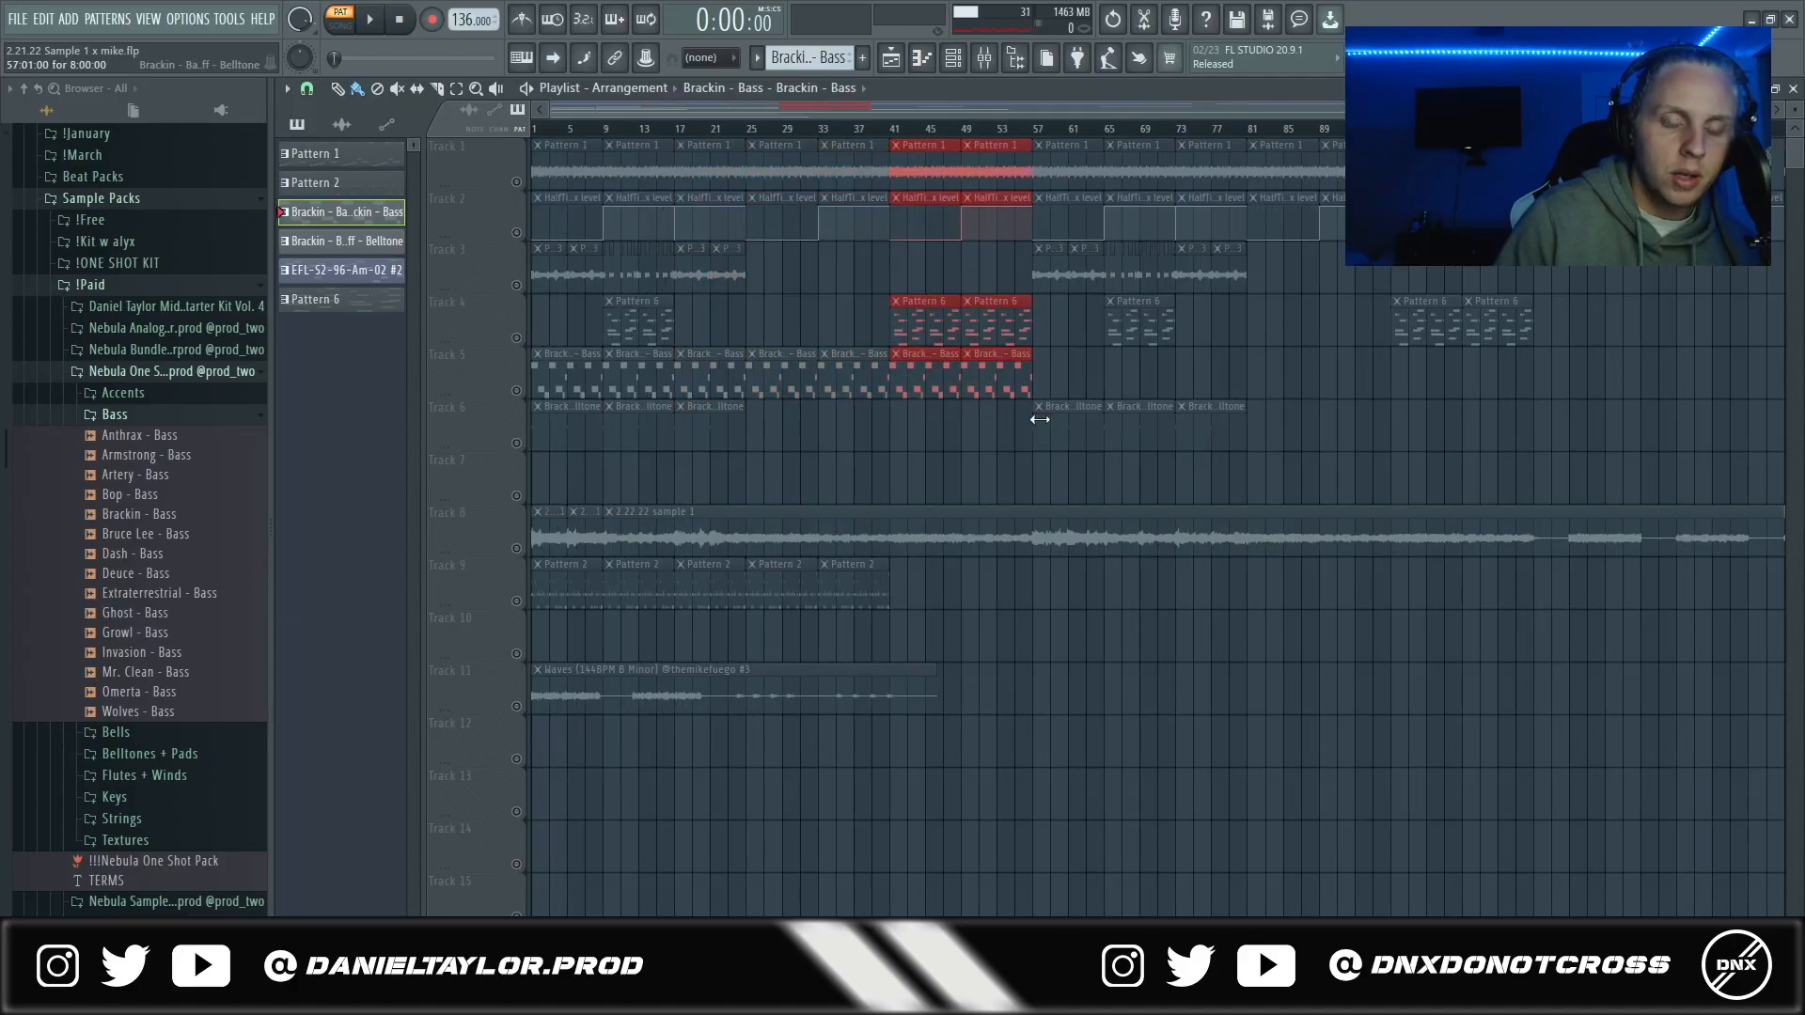
pyautogui.scroll(-3, 1040, 419)
# - Mark the arrangement's first half from bar 1 to 57, highlight the repeated clips from bar 57 onward, and clear the selection
pyautogui.moveTo(865, 134); pyautogui.dragTo(533, 131)
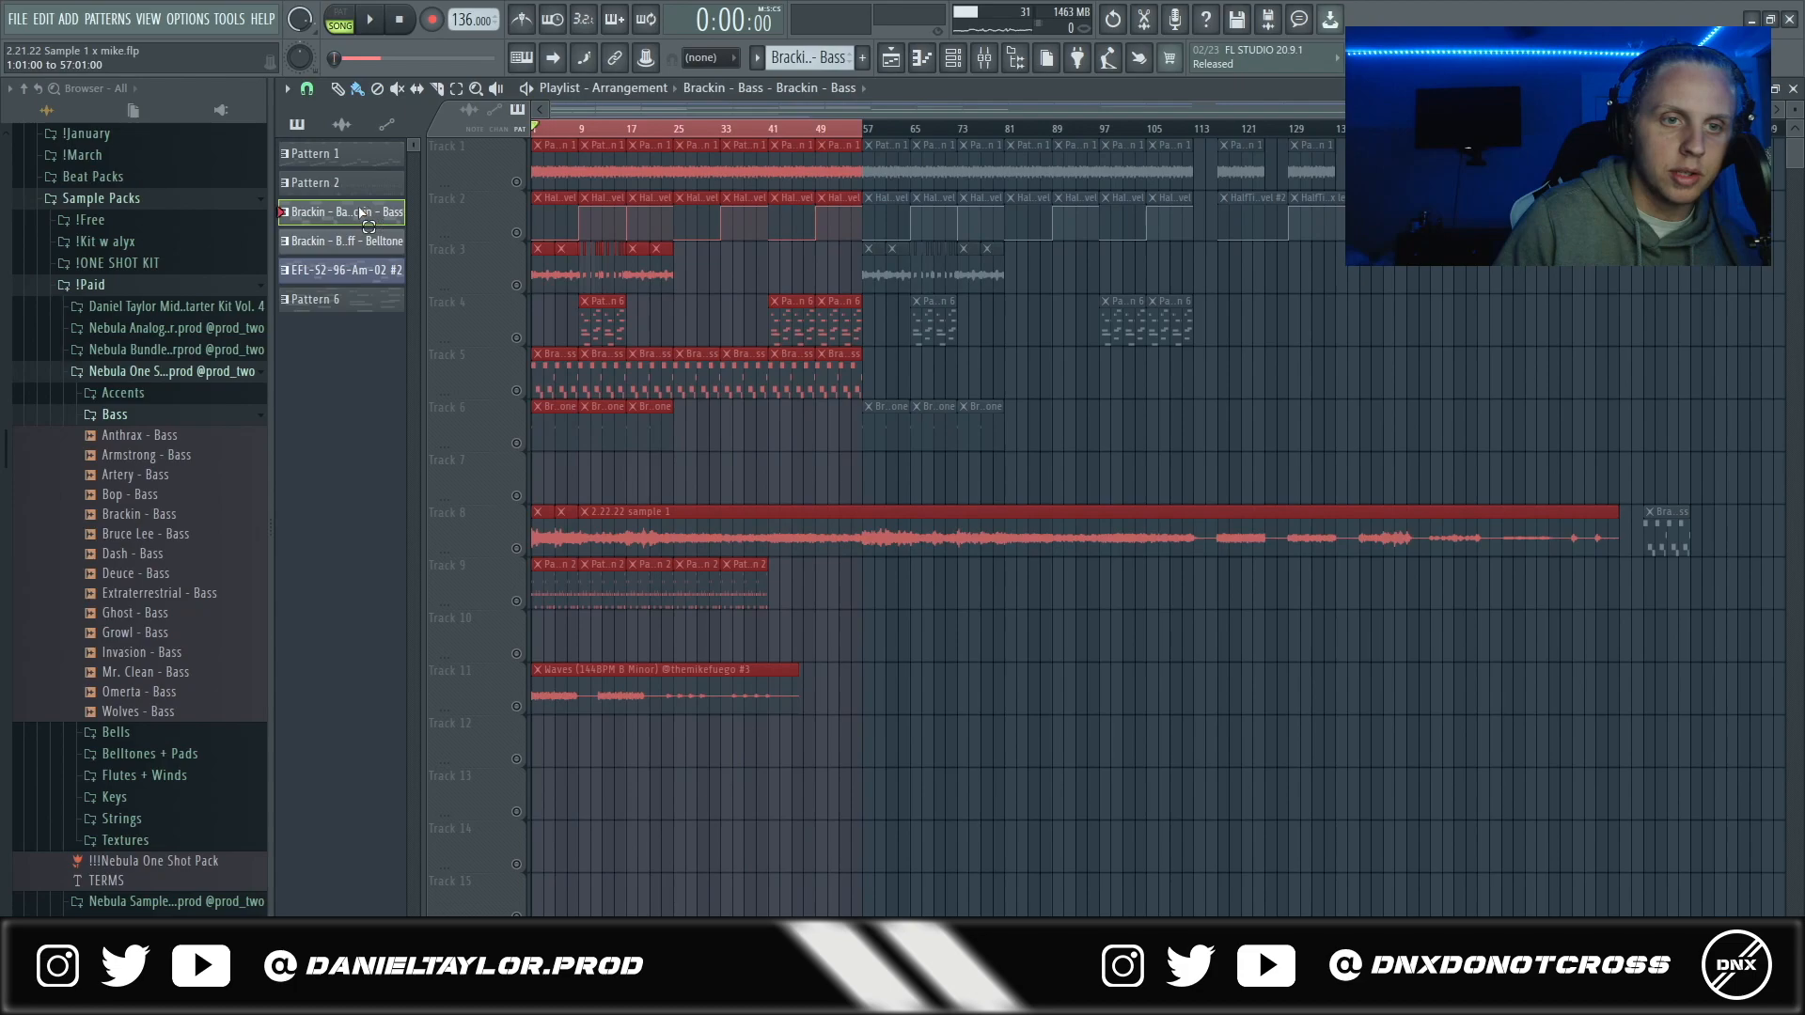
pyautogui.moveTo(877, 148); pyautogui.dragTo(1181, 415)
pyautogui.hotkey('ctrl', 'd')
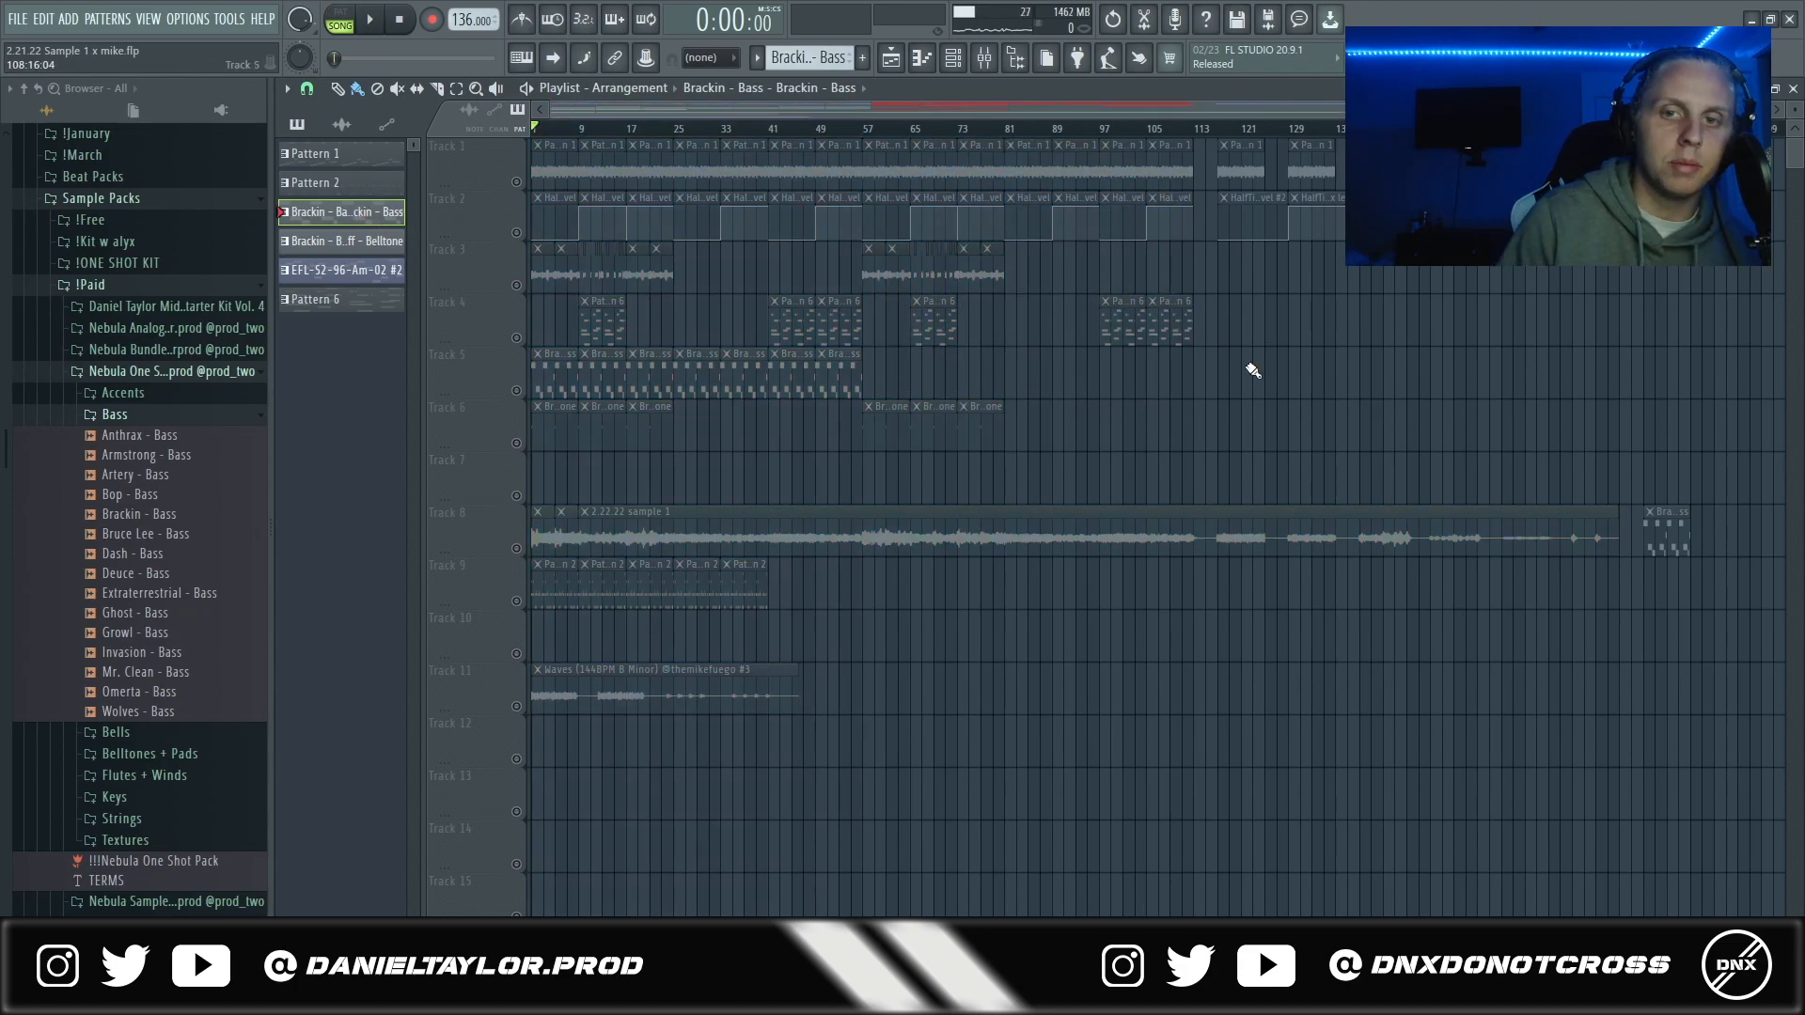
# - Solo track 8 and open its 2.22.22 sample 1 audio clip to examine the sample settings
pyautogui.click(516, 549)
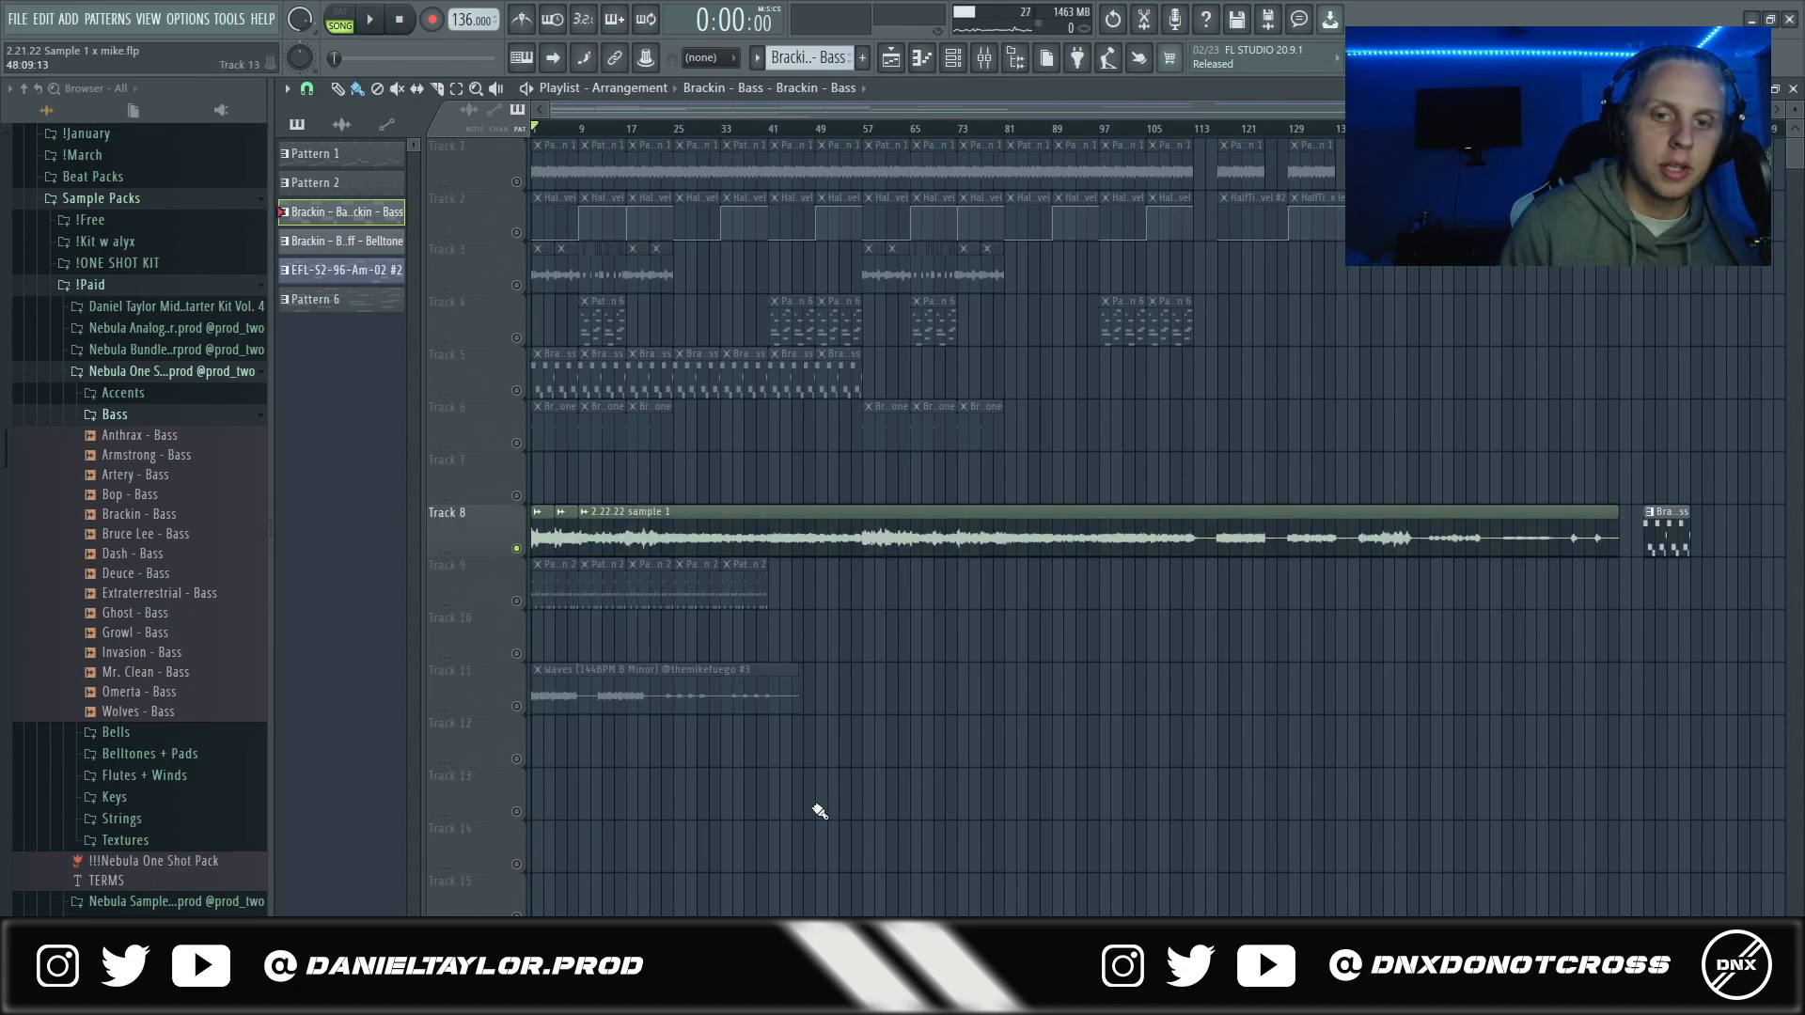
pyautogui.doubleClick(683, 532)
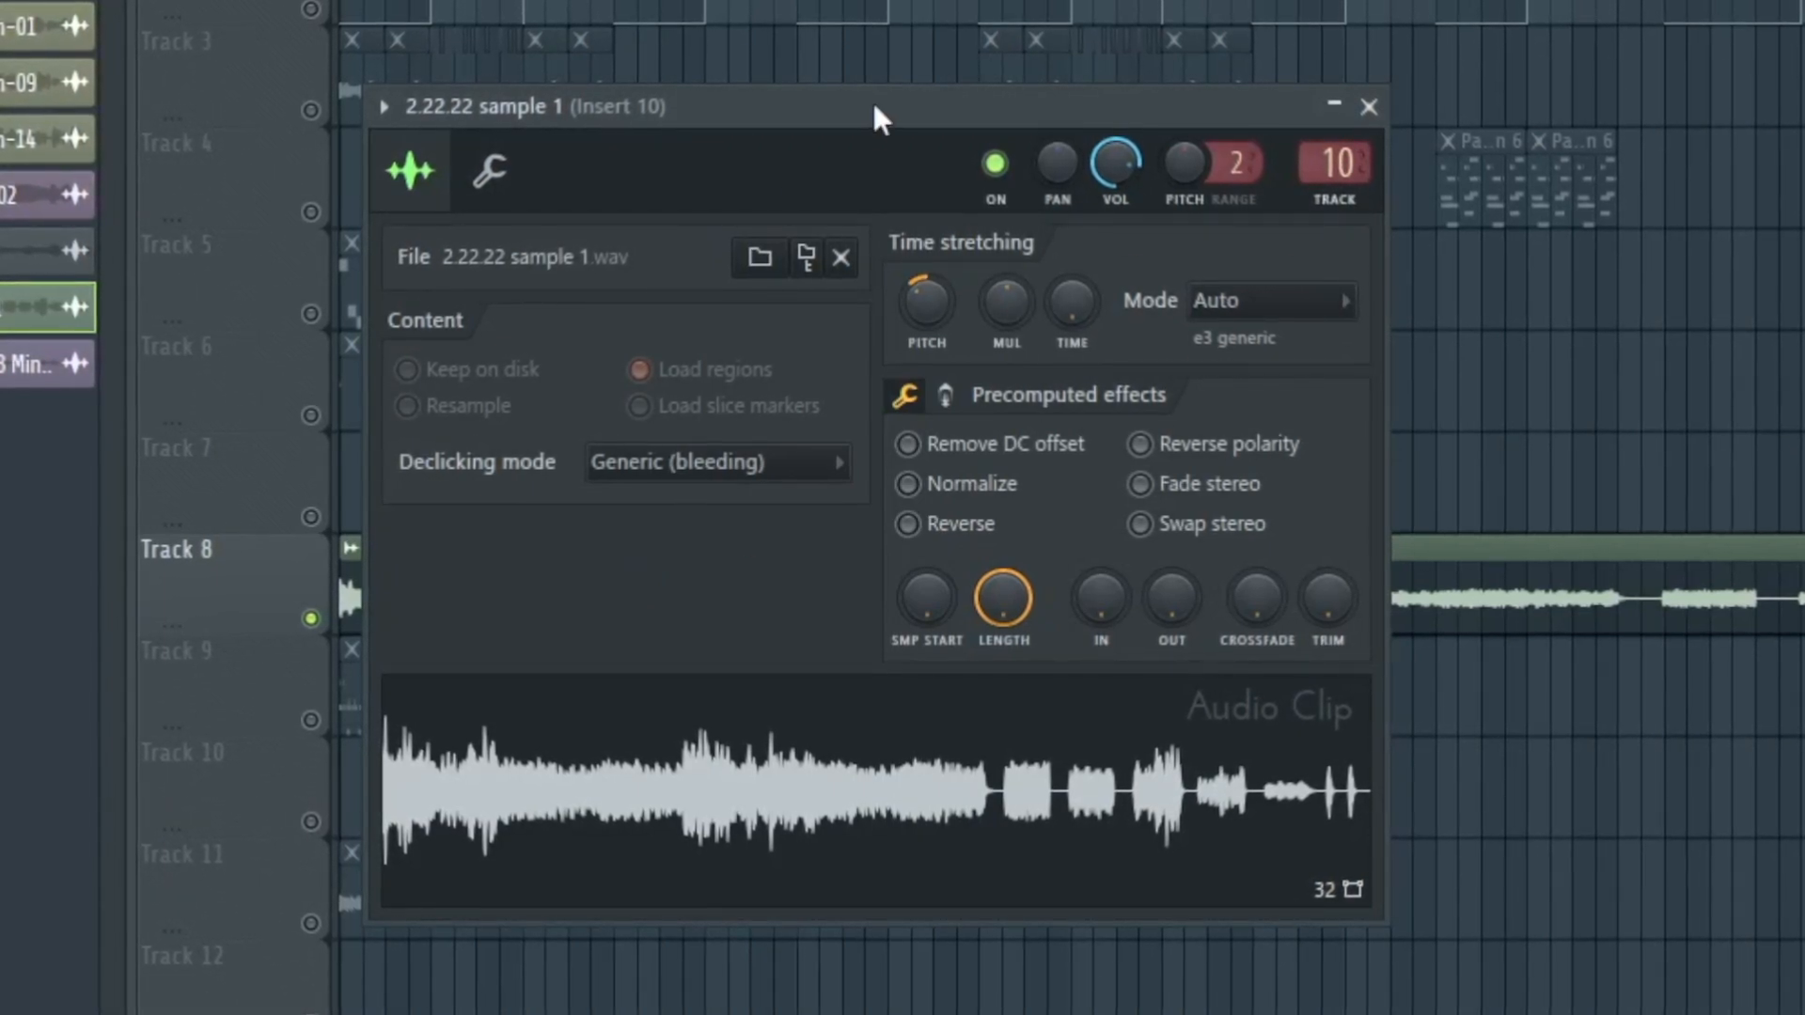
pyautogui.scroll(-2, 906, 297)
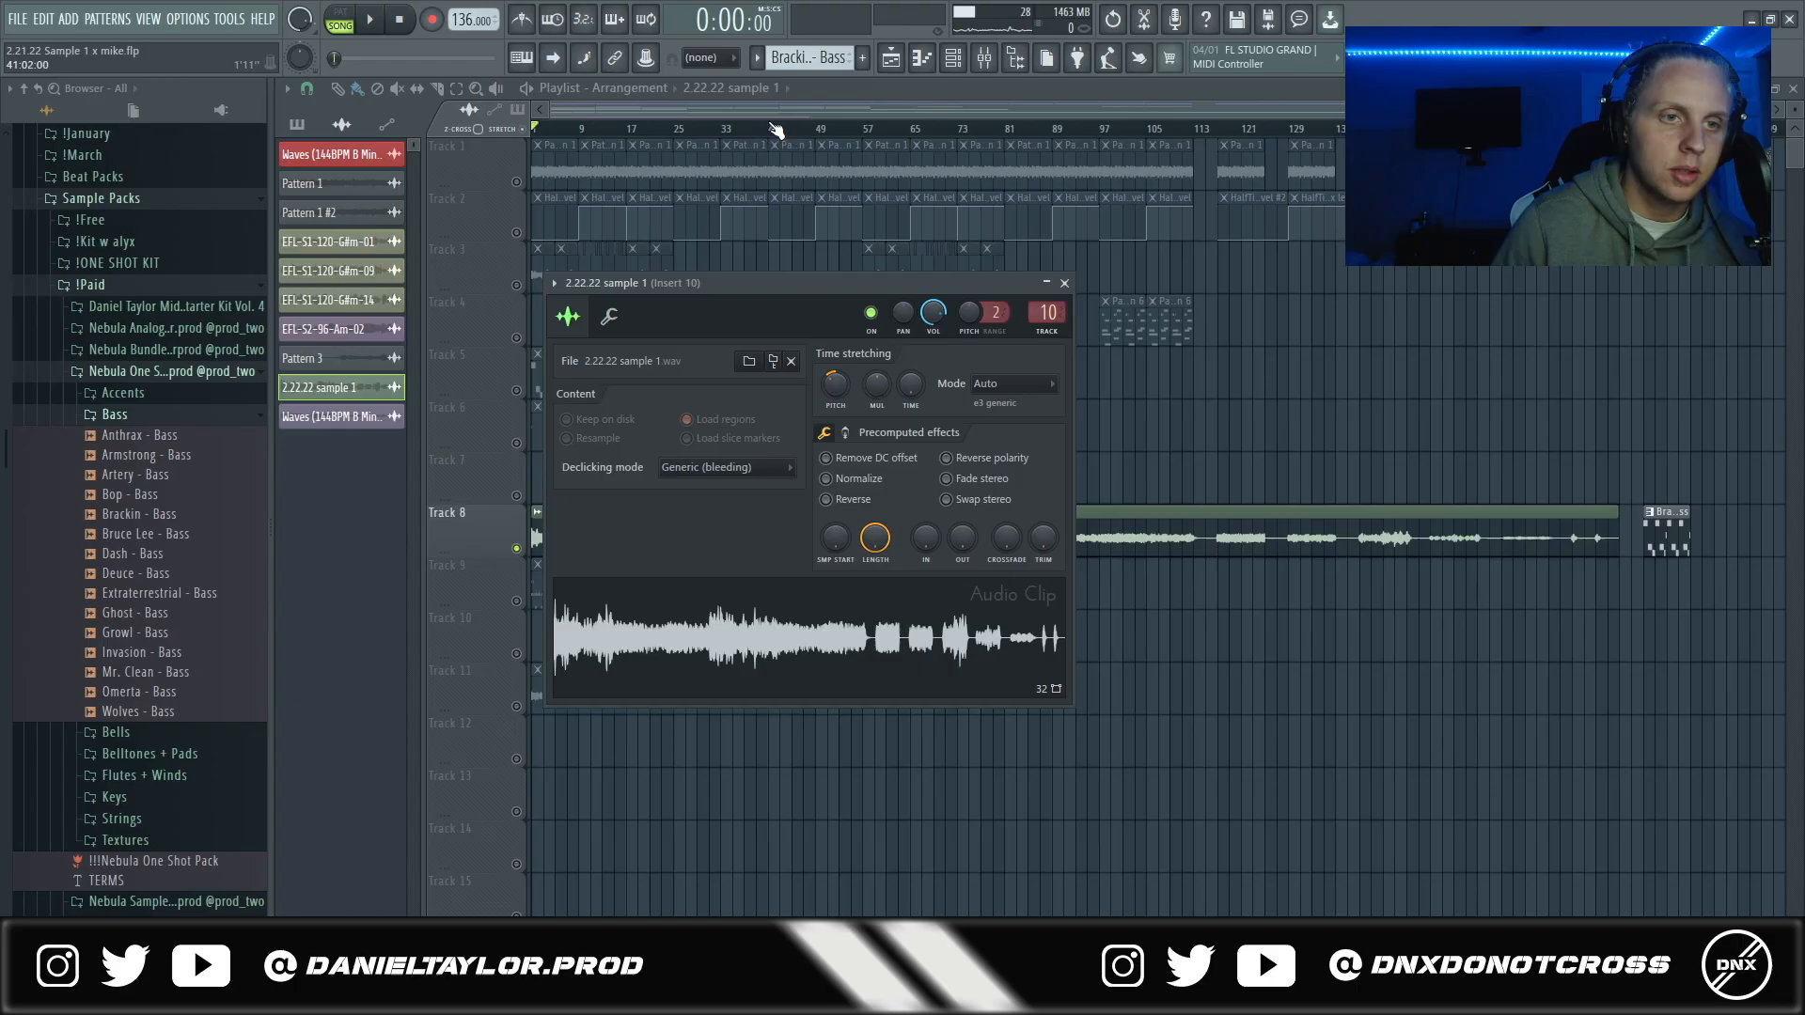
# - Enable track 5 alongside track 8, examine the Brackin - Bass notes in the piano roll with all selected, and return to the playlist
pyautogui.click(517, 388)
pyautogui.doubleClick(842, 391)
pyautogui.hotkey('ctrl', 'a')
pyautogui.hotkey('shift', 'Down')
pyautogui.hotkey('shift', 'Down')
pyautogui.hotkey('shift', 'Down')
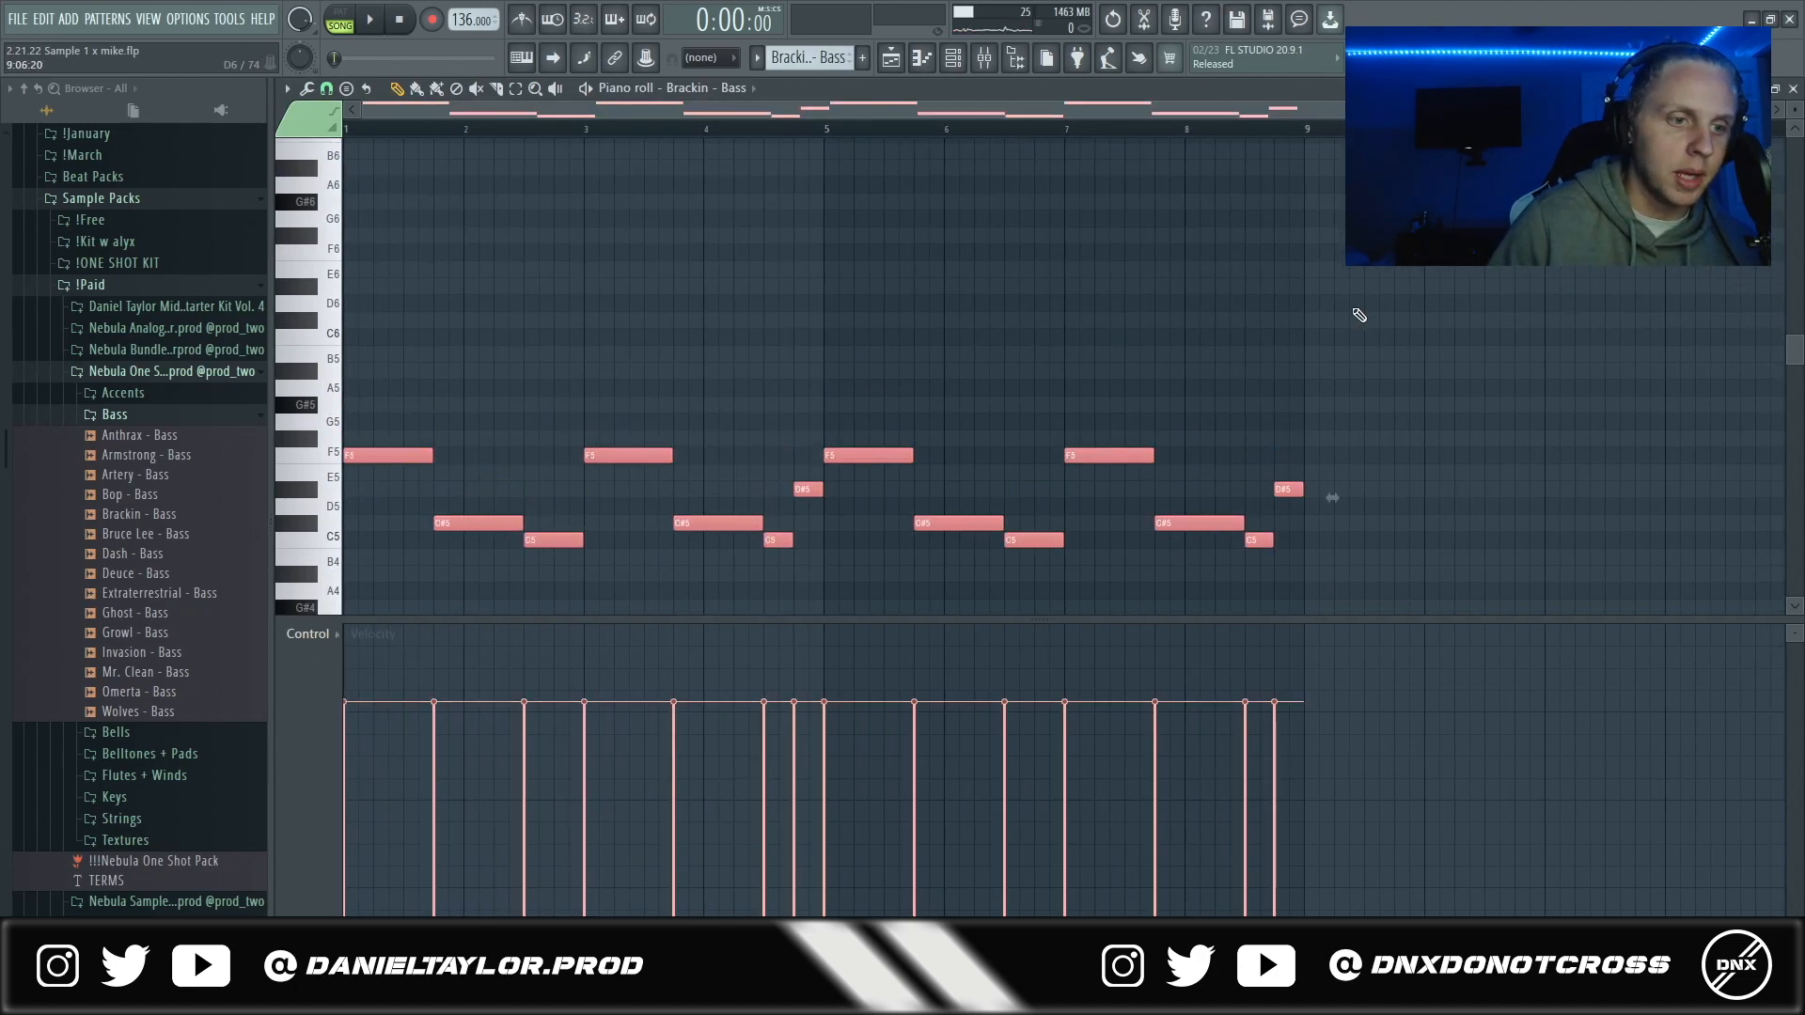
pyautogui.scroll(-3, 1360, 315)
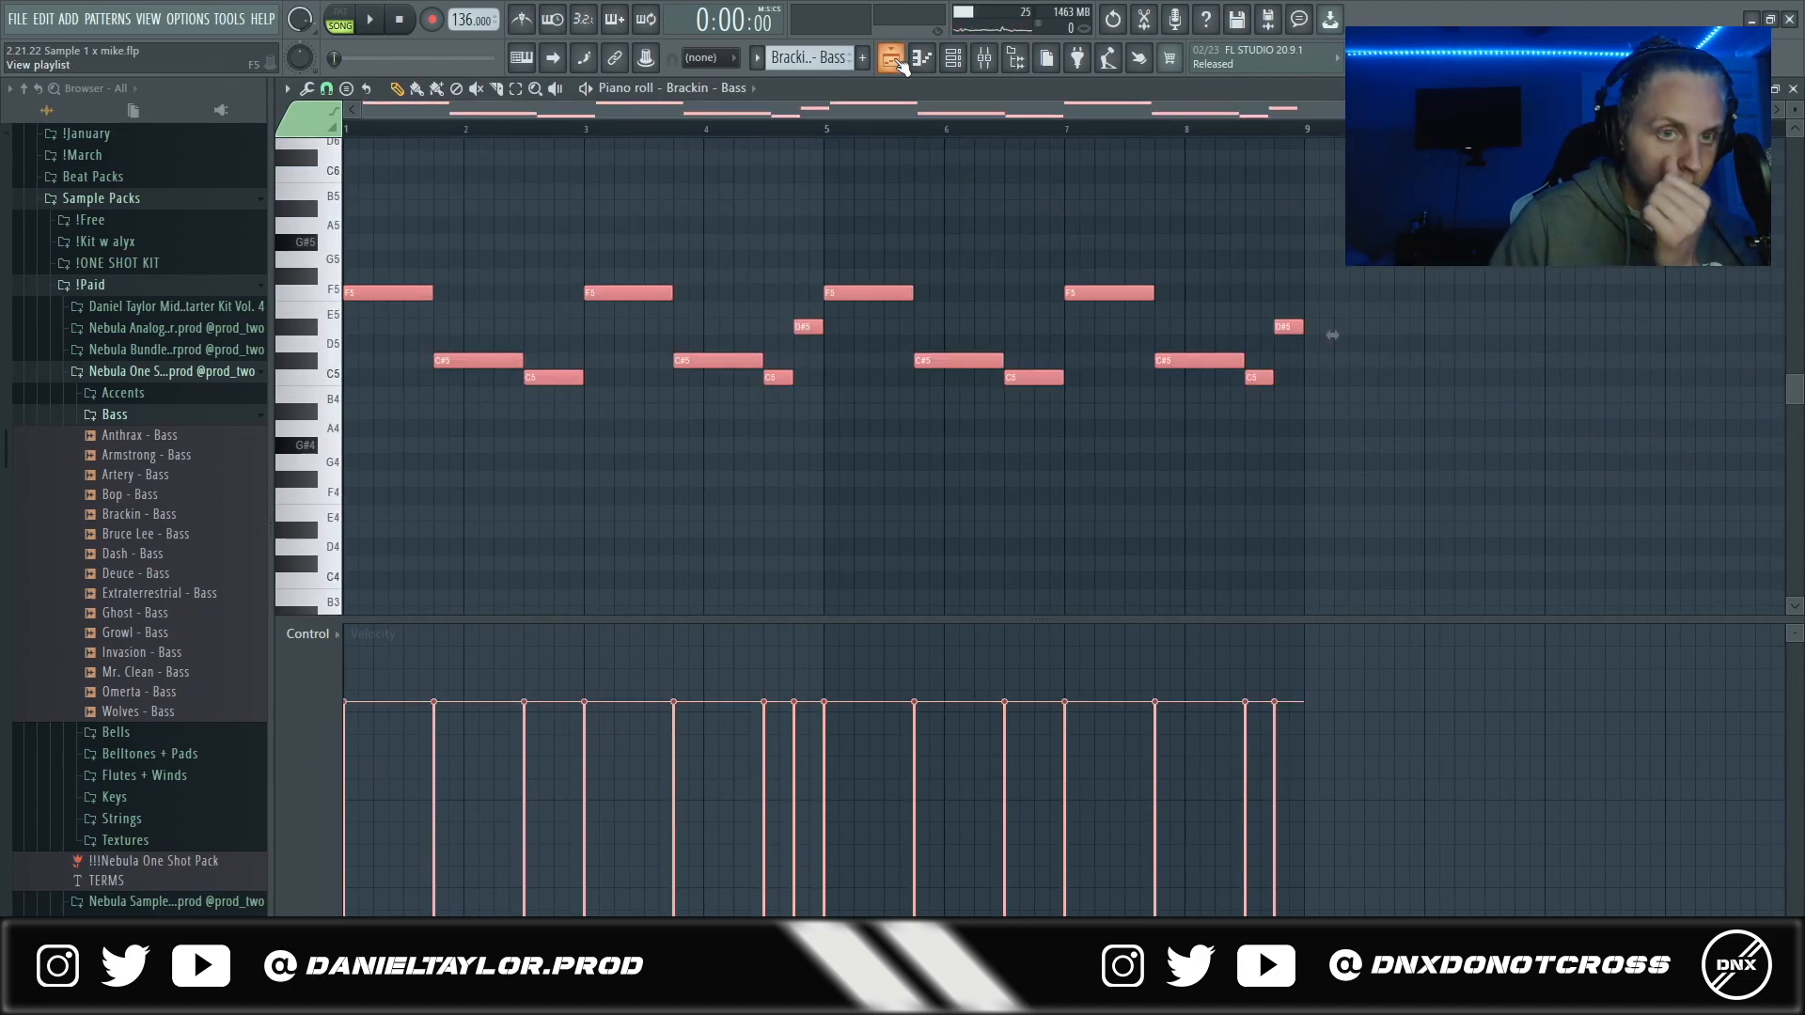
pyautogui.click(893, 59)
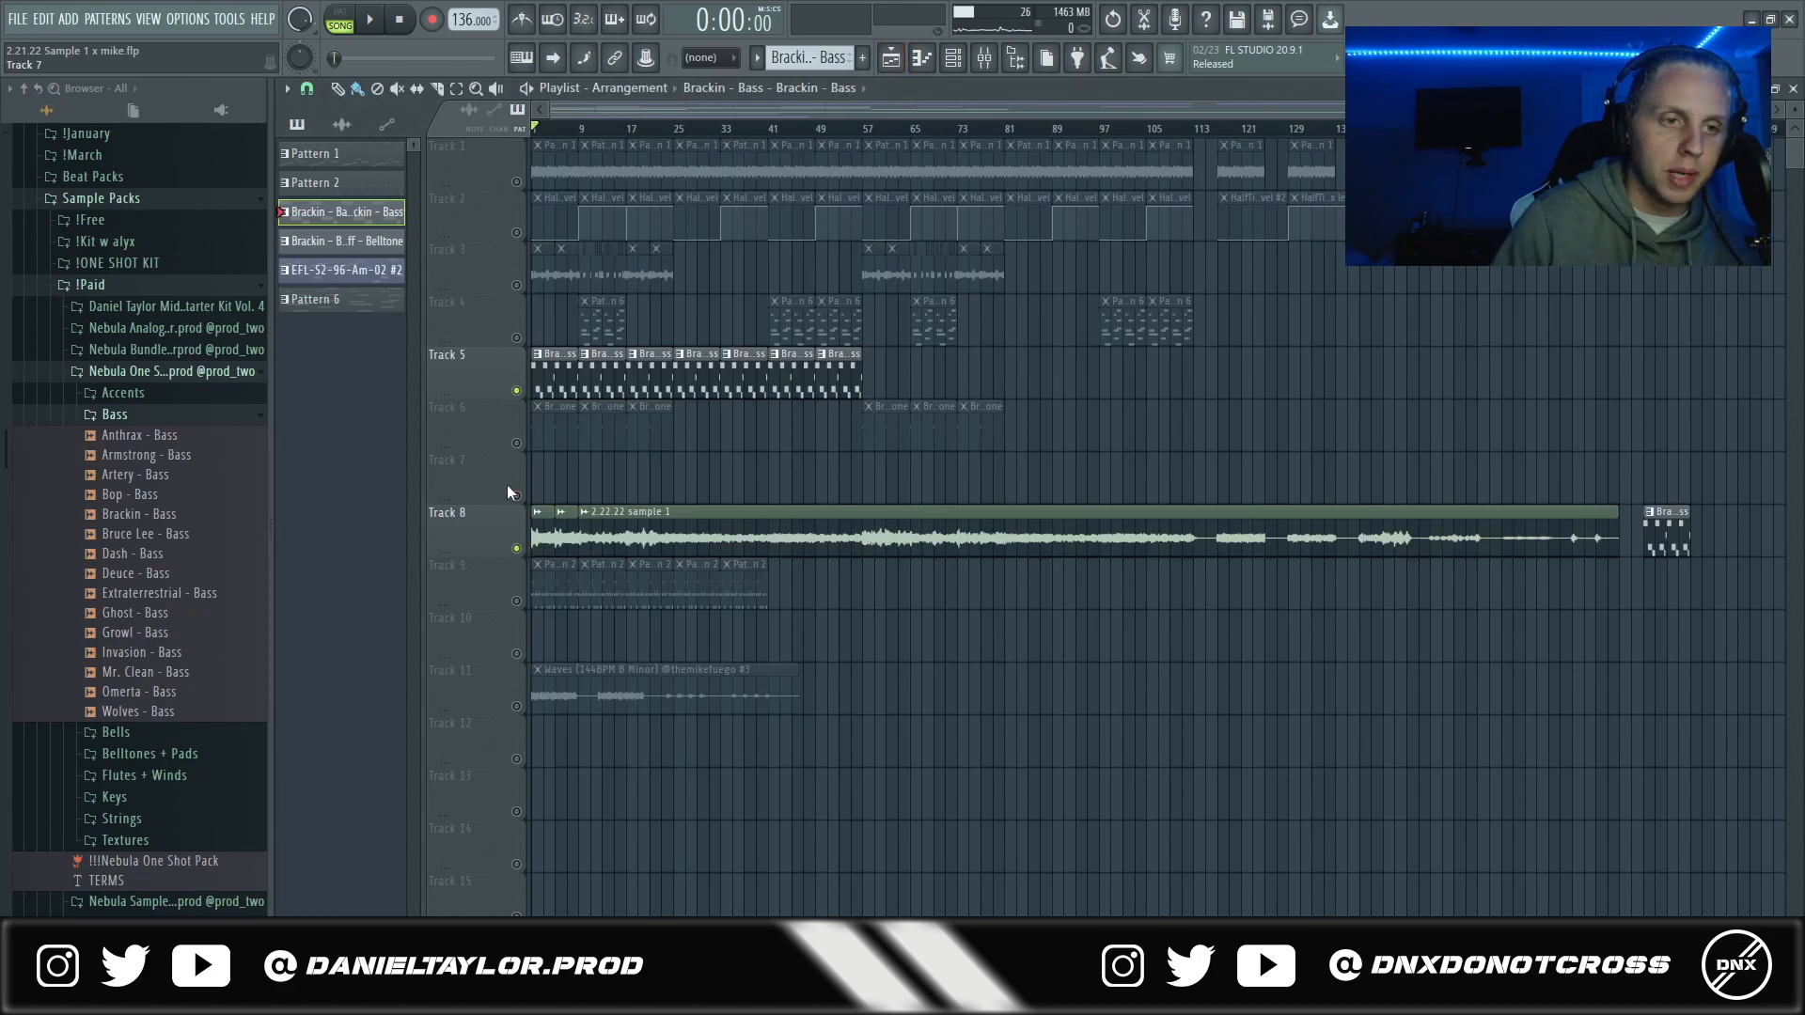
# - Compare the sample with and without the track 5 bass by toggling its mute, and examine the Brackin - Bass notes in the piano roll
pyautogui.click(517, 391)
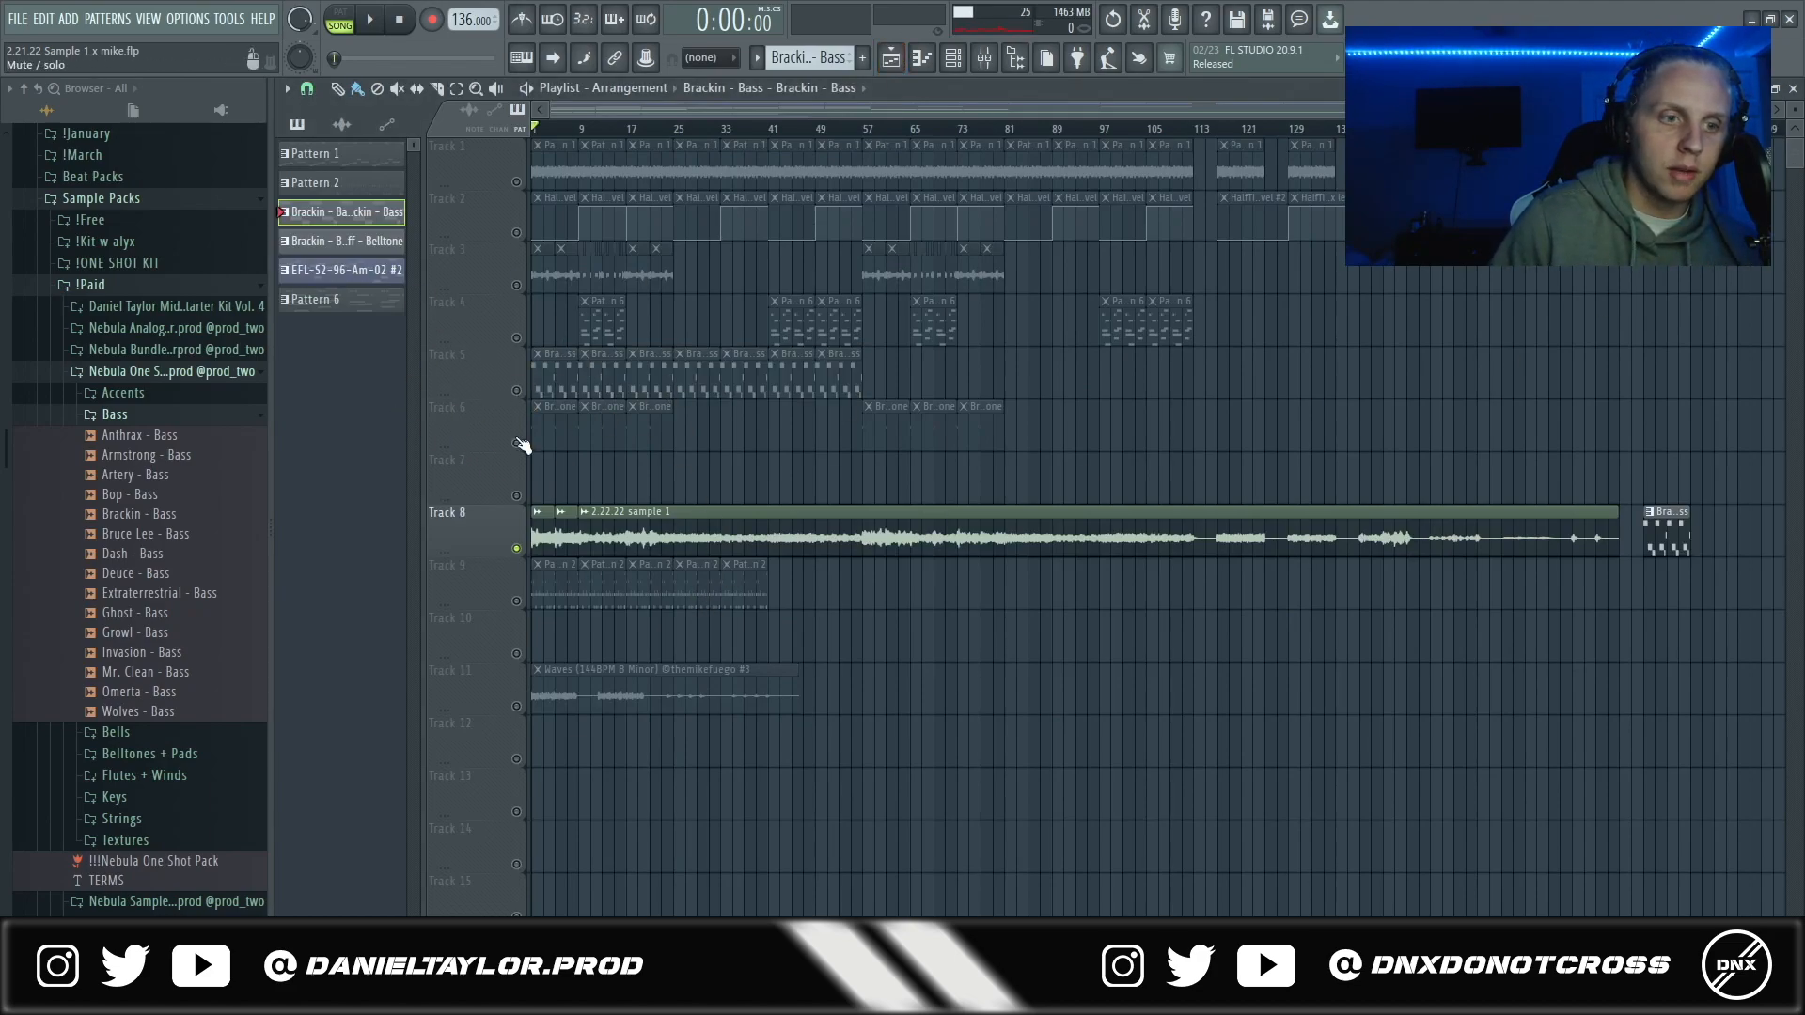
pyautogui.click(517, 391)
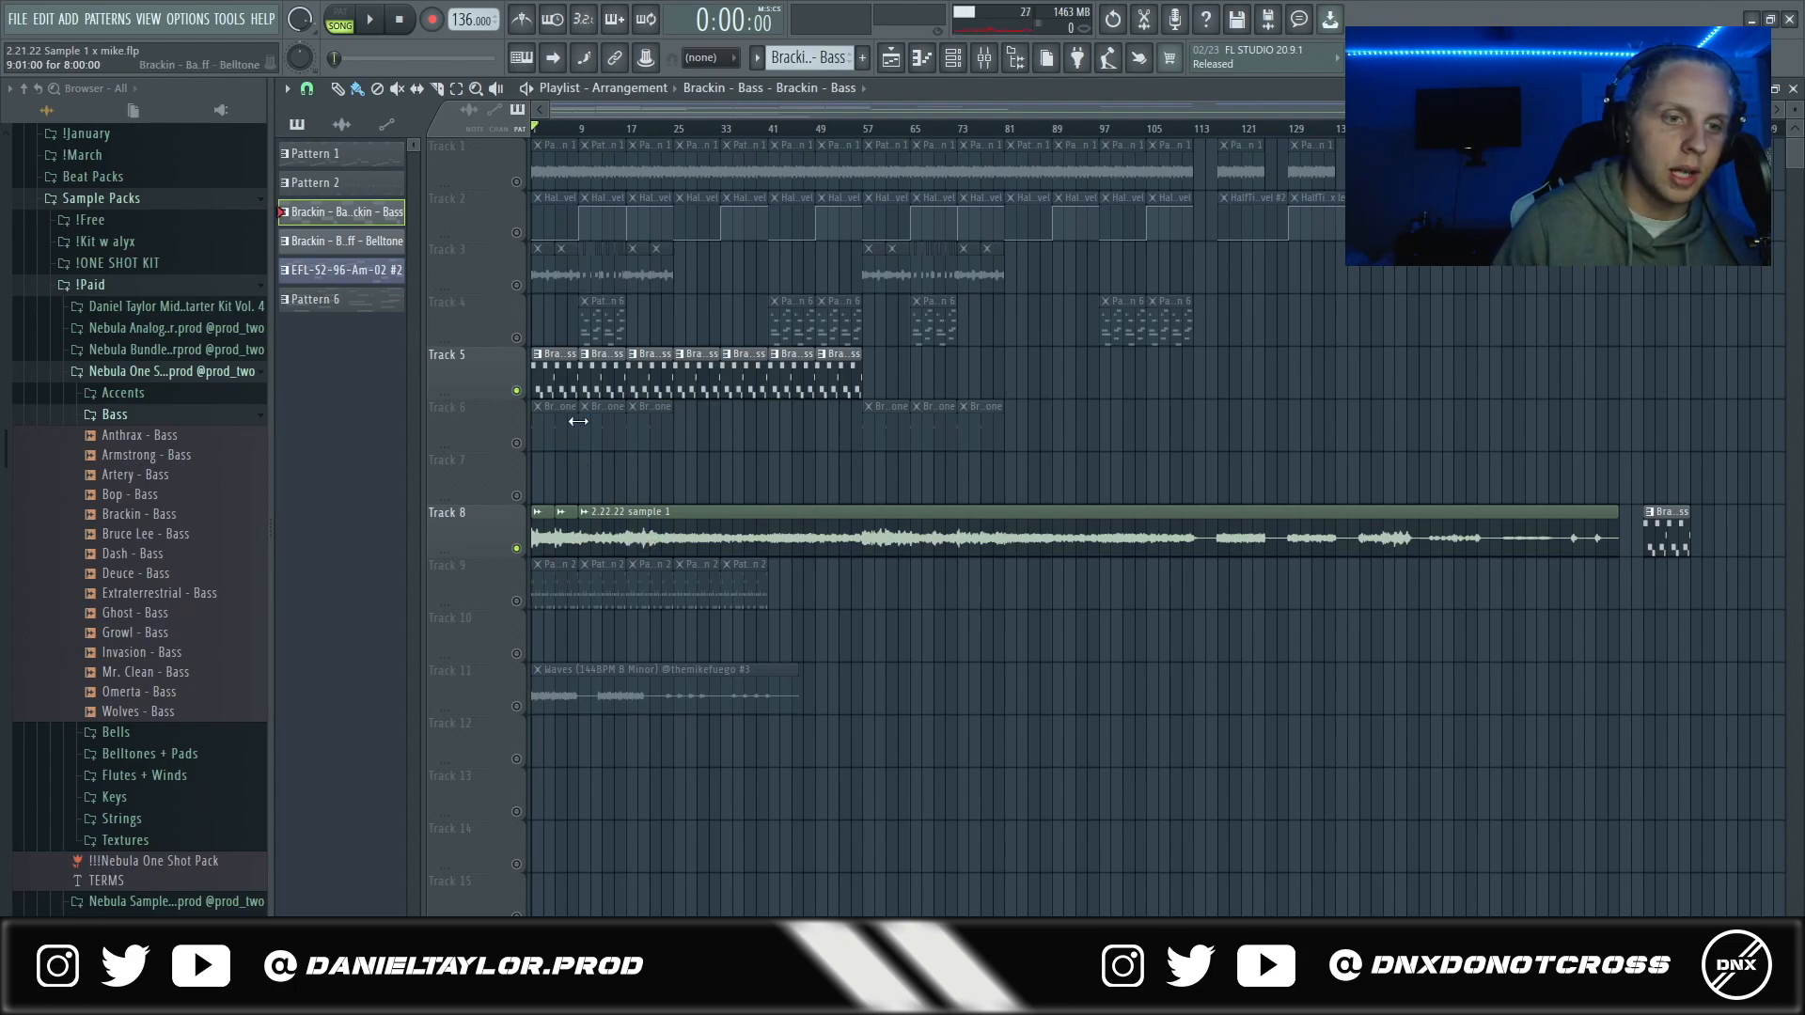
pyautogui.press('F7')
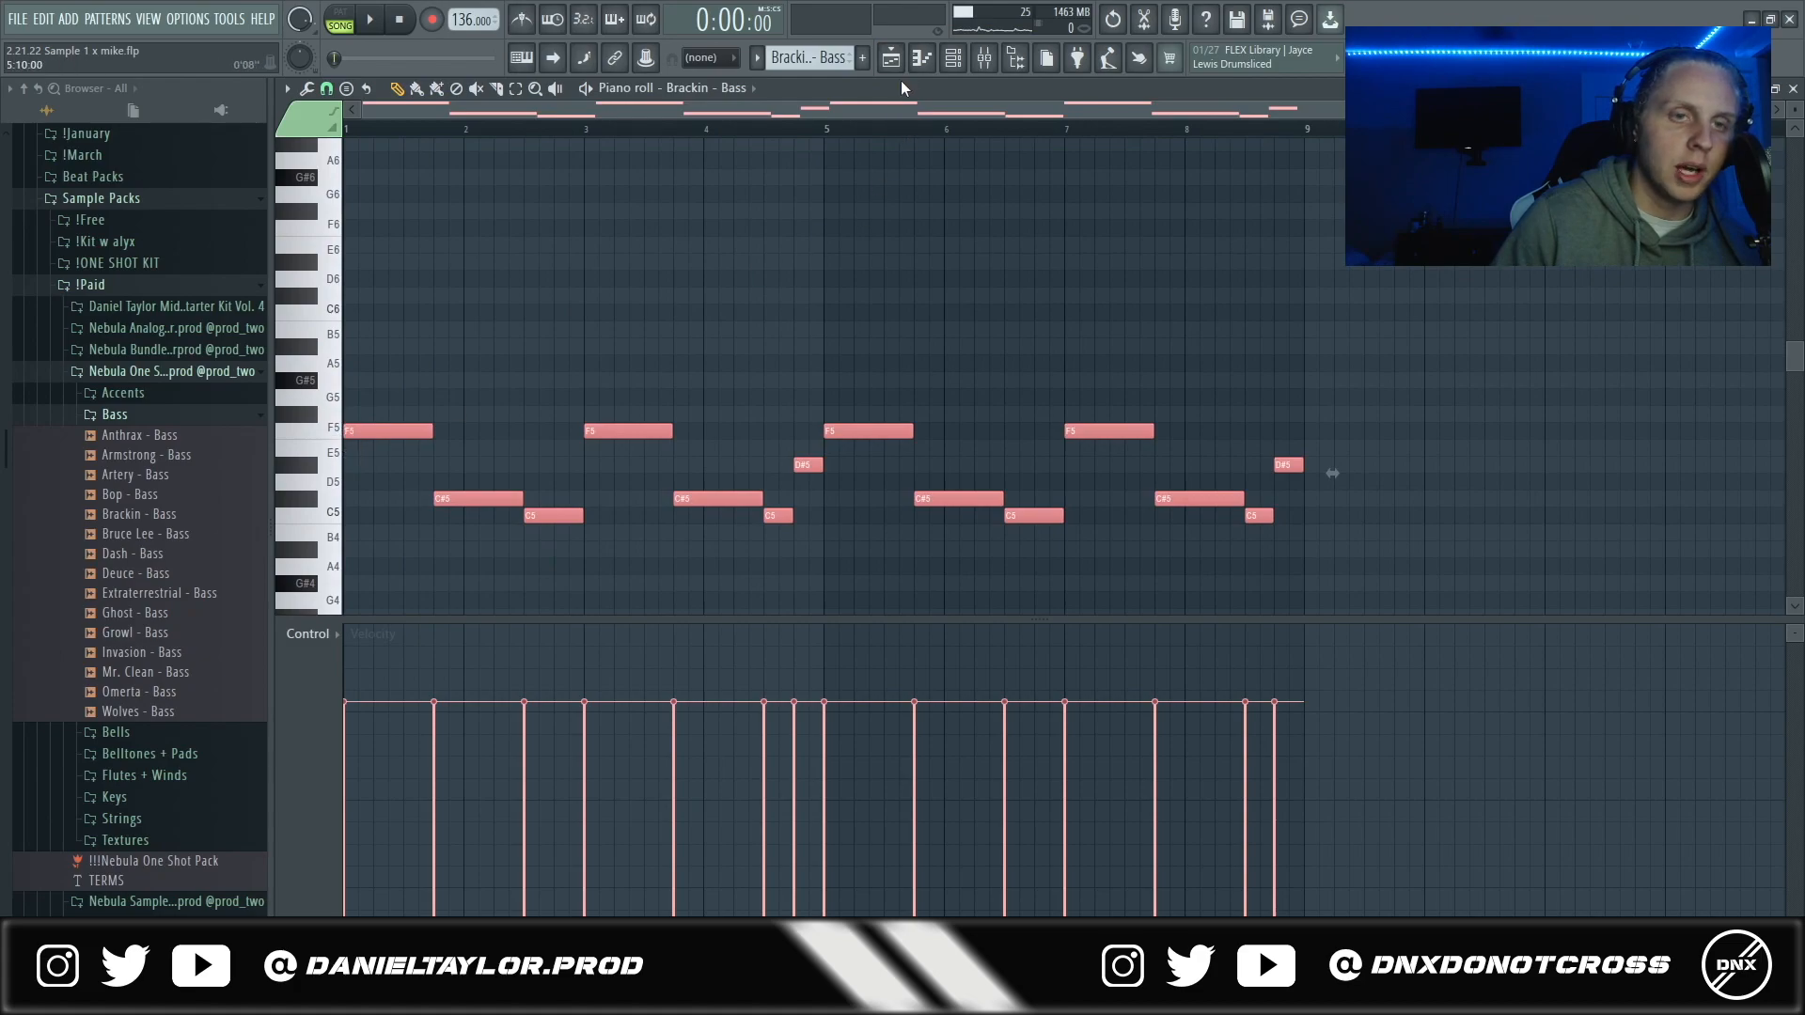
pyautogui.press('F7')
# - Examine the soothe2, Fruity parametric EQ 2 and Ghz Midside 3 effects on mixer insert 10, and return to the playlist
pyautogui.click(989, 72)
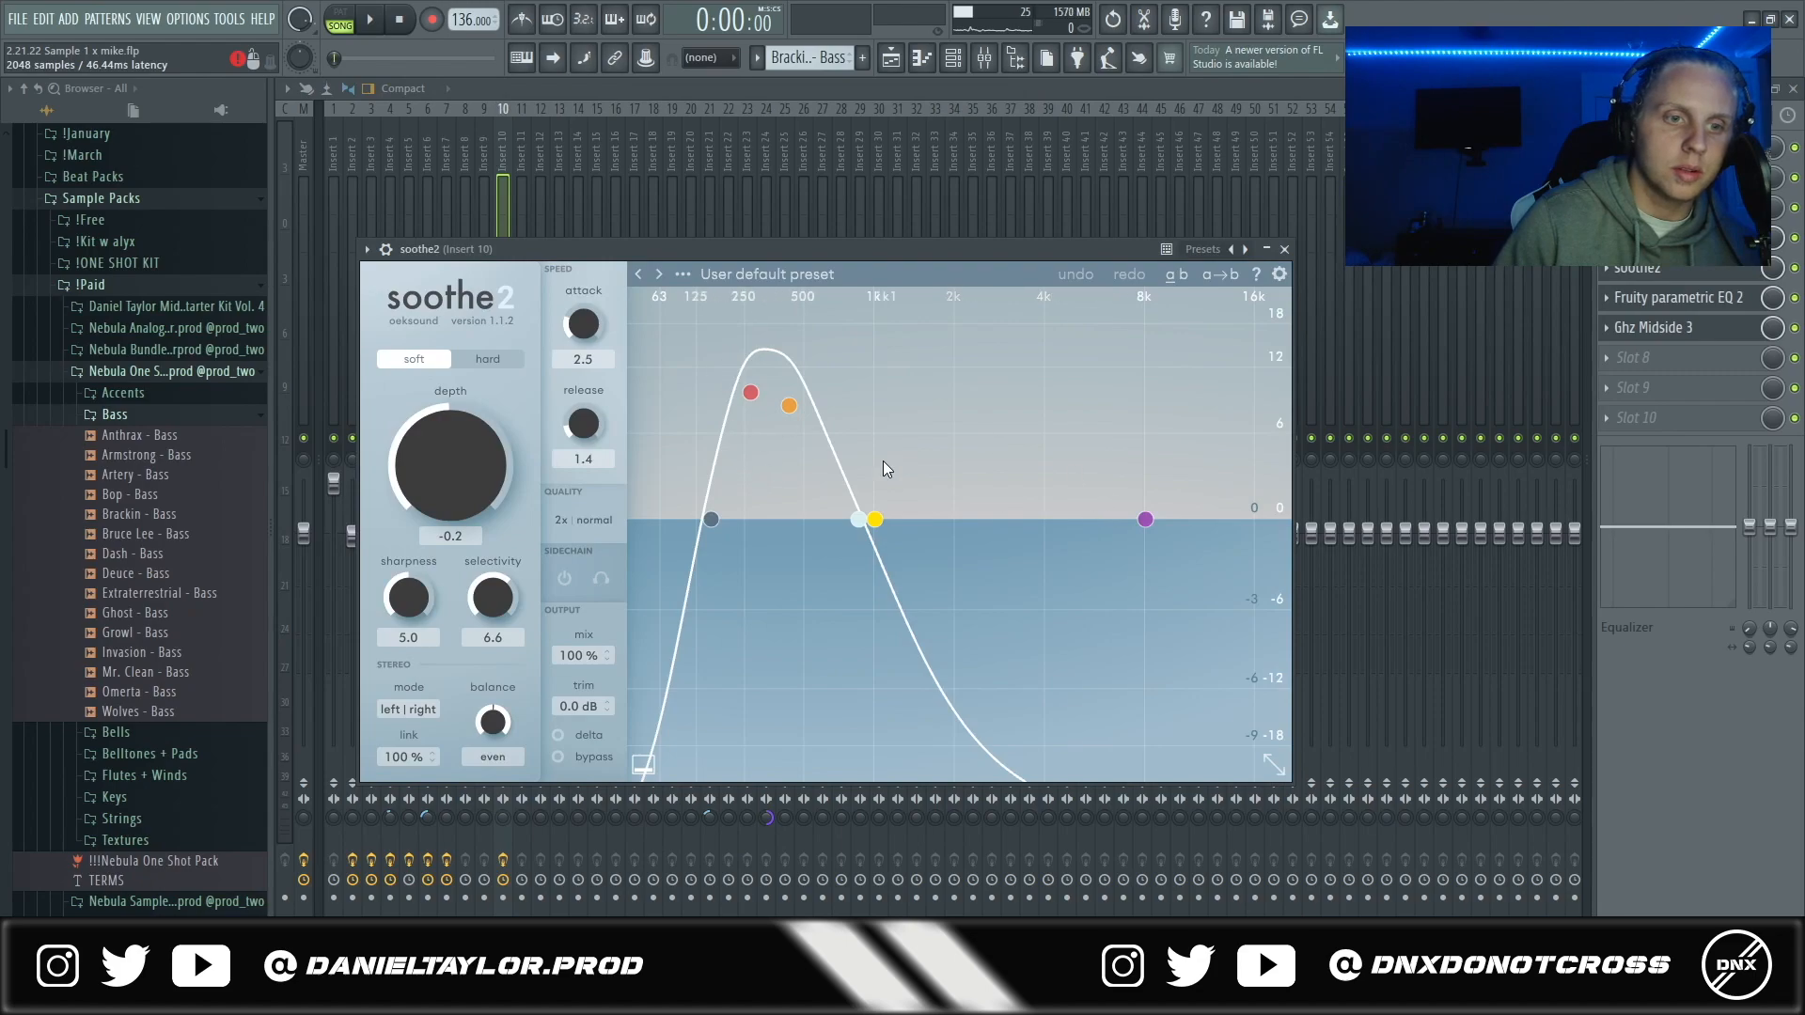
pyautogui.click(1654, 297)
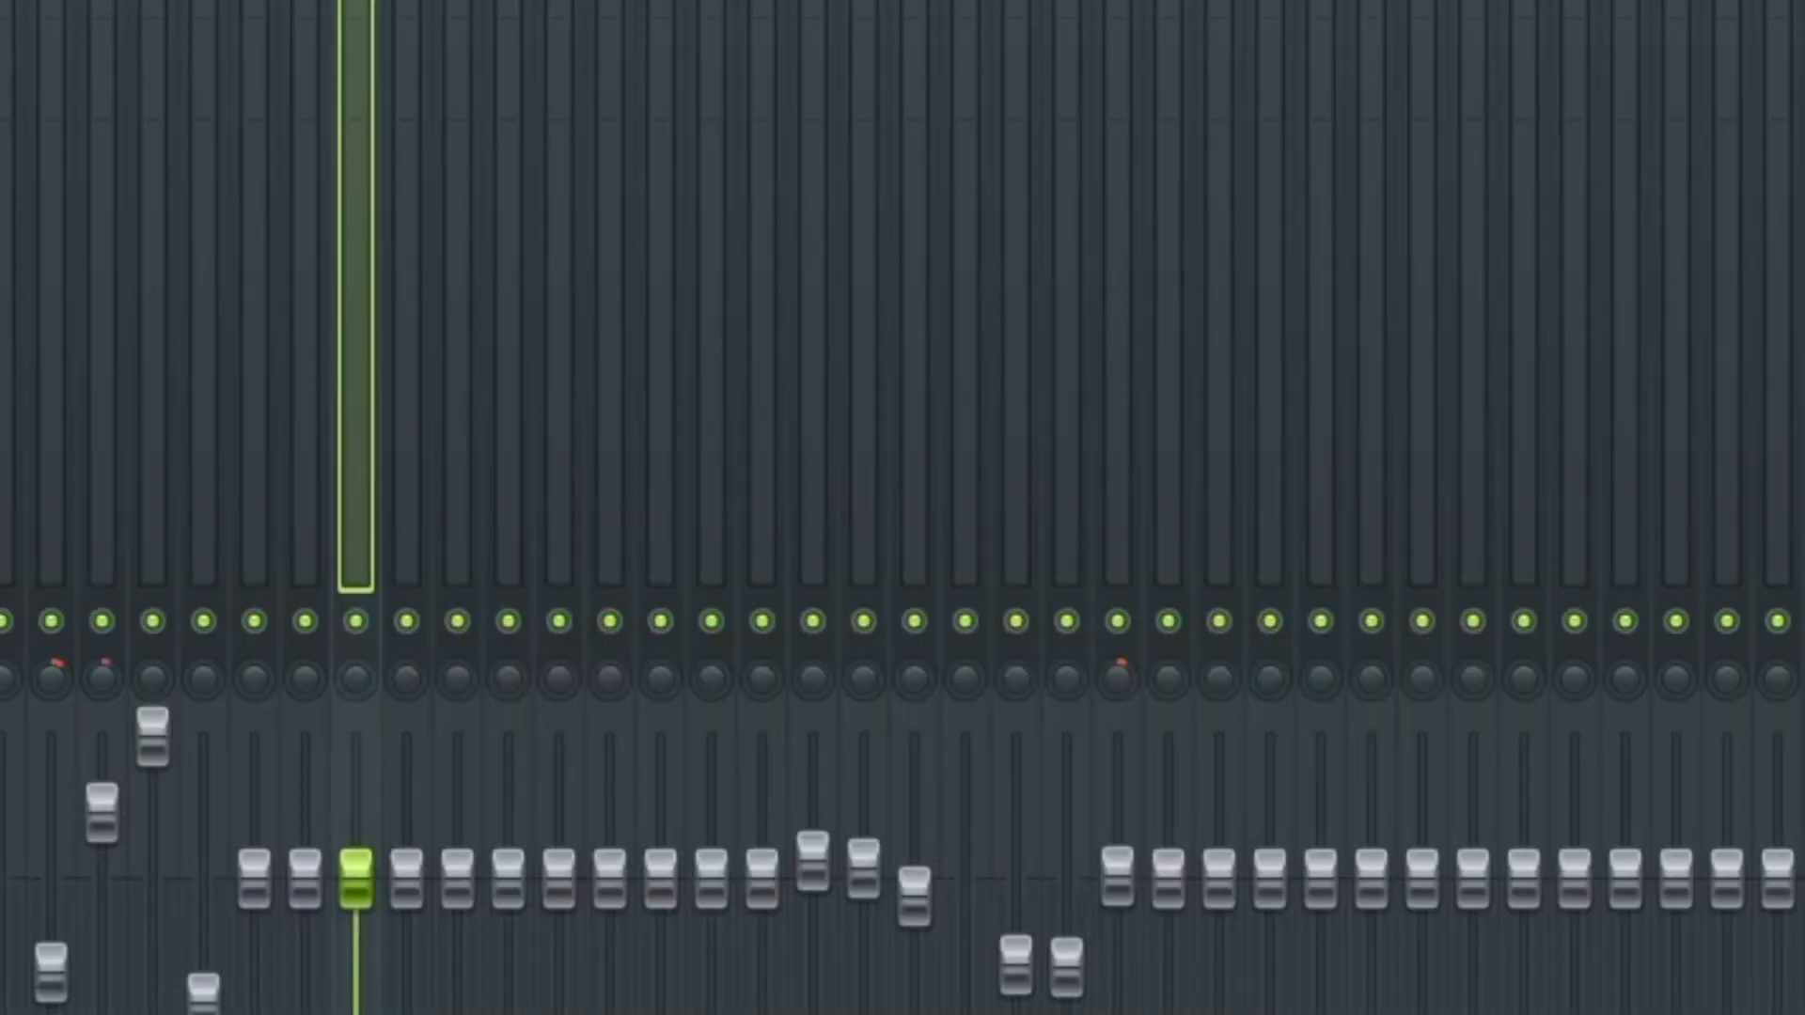
pyautogui.click(1664, 331)
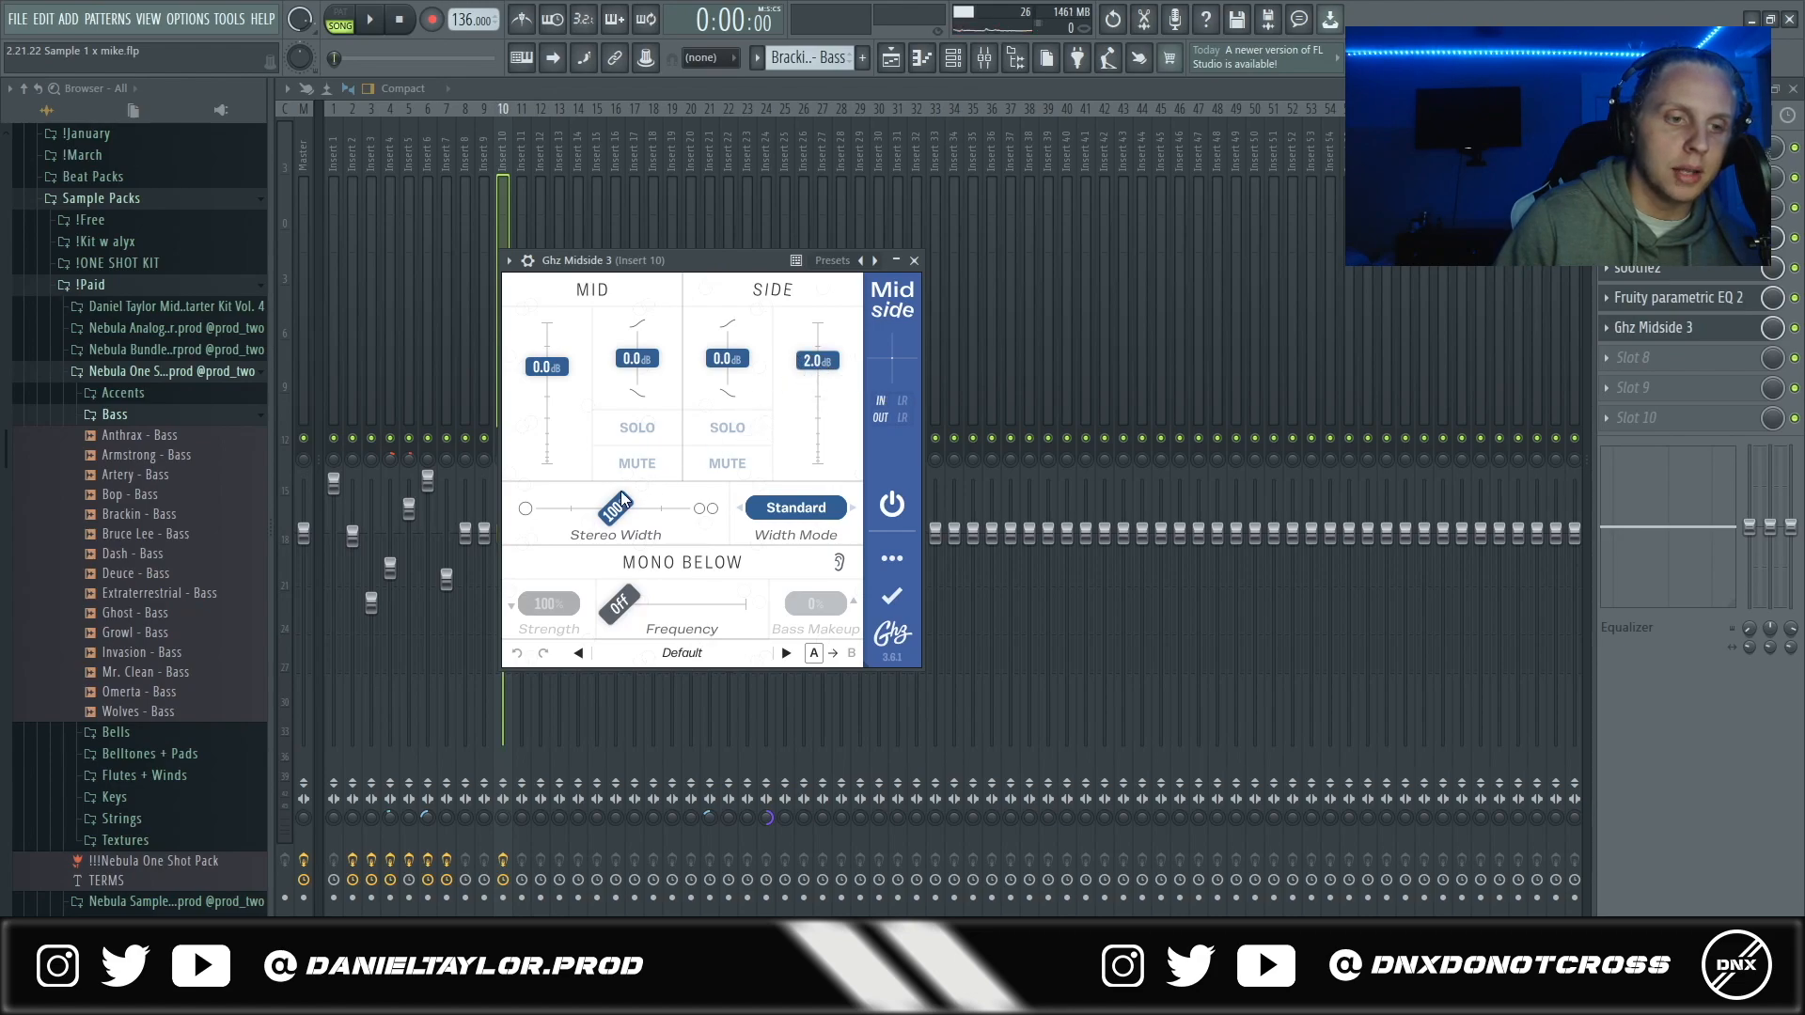
pyautogui.press('Escape')
pyautogui.click(890, 58)
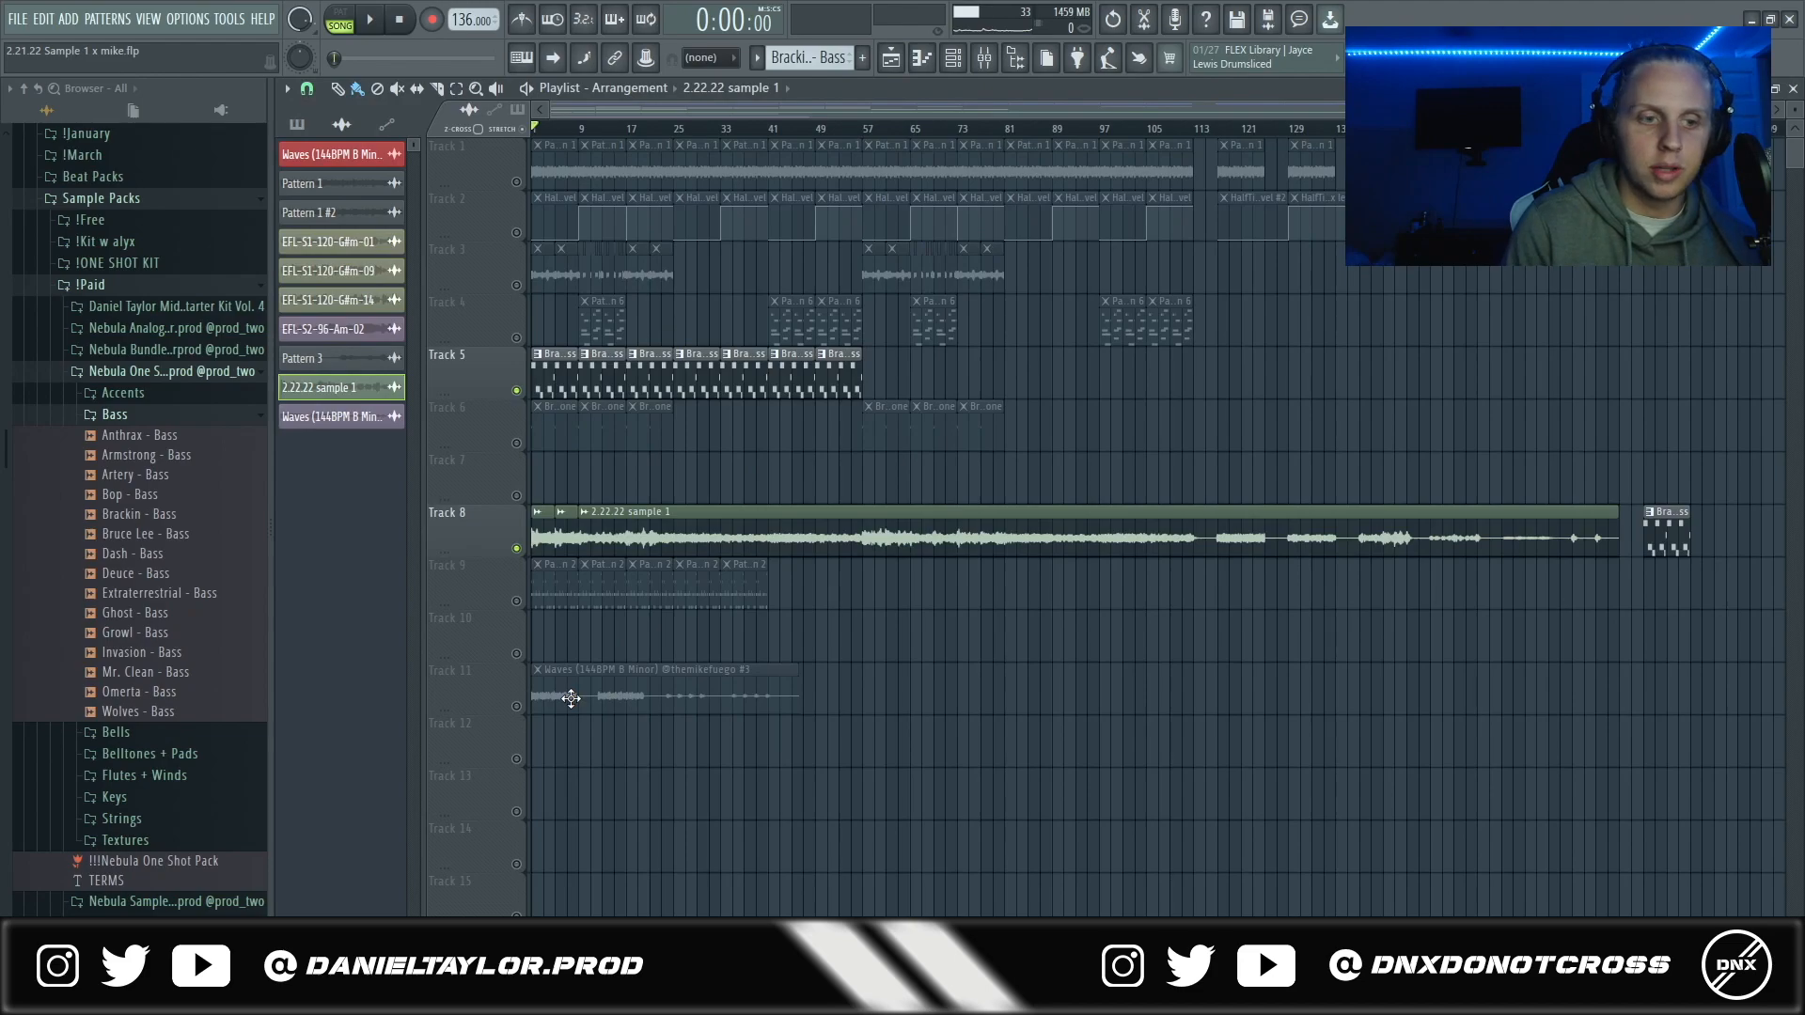
pyautogui.click(518, 601)
pyautogui.click(518, 601)
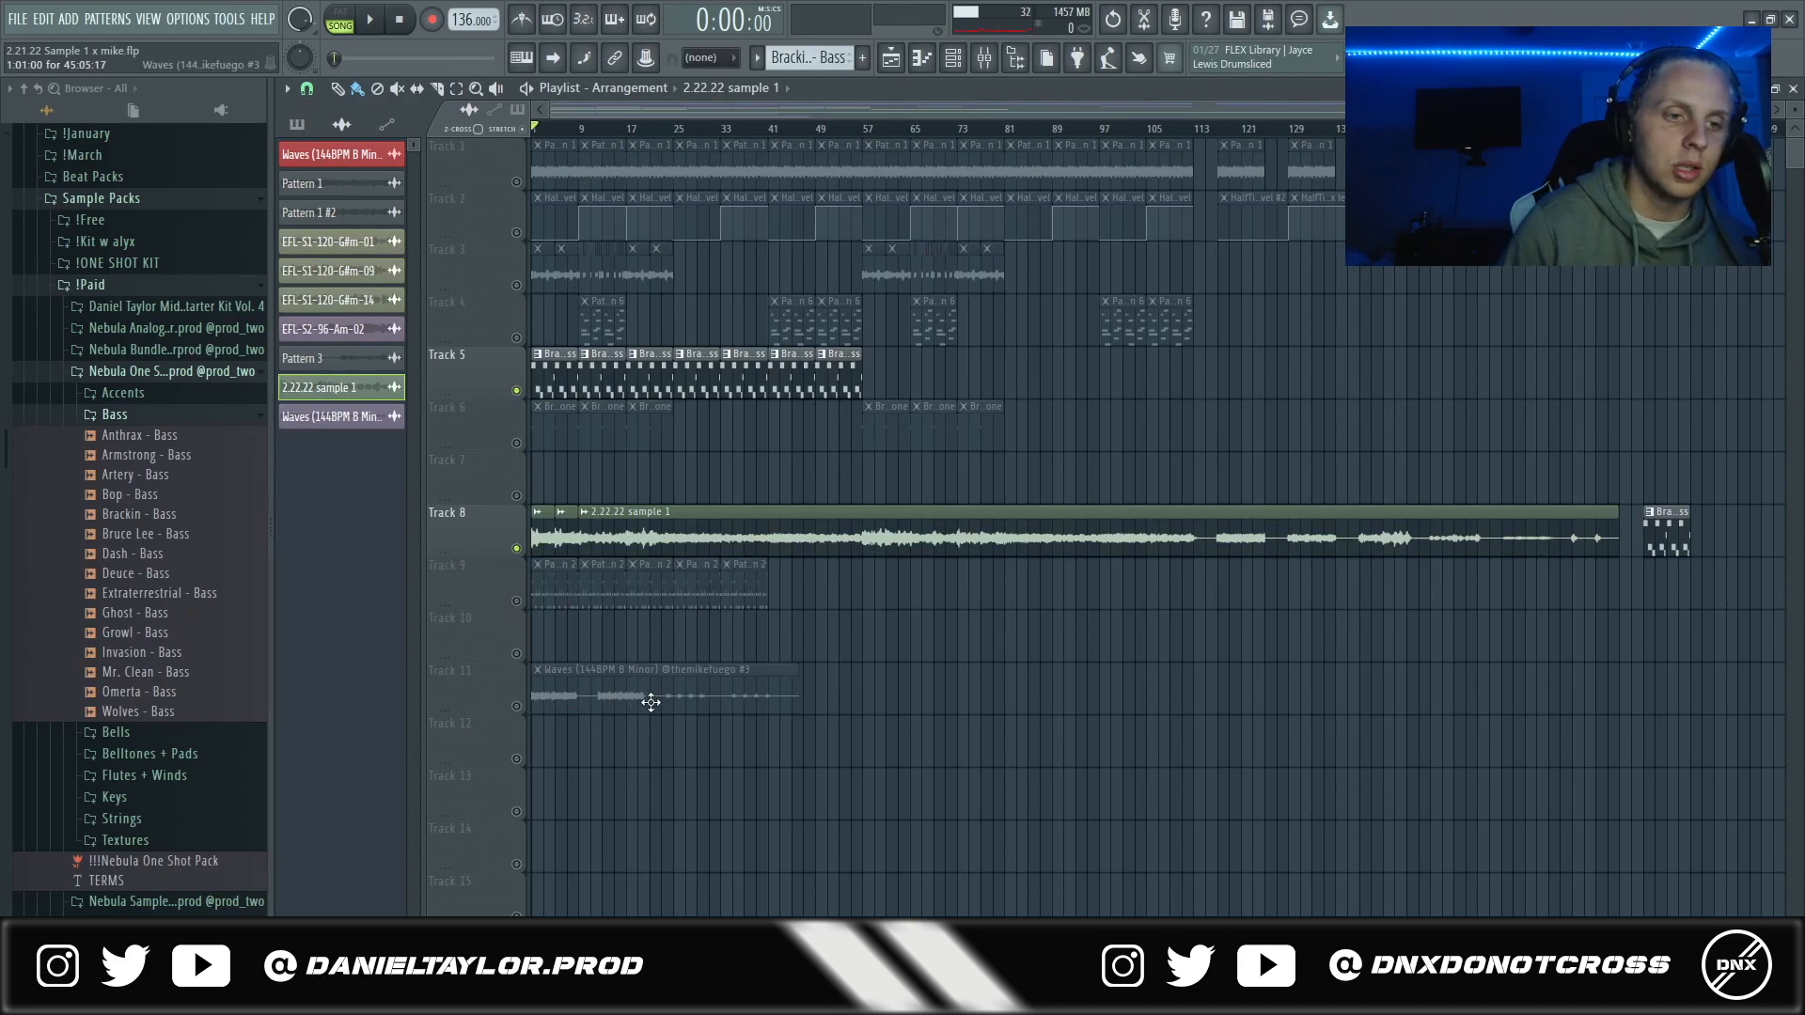